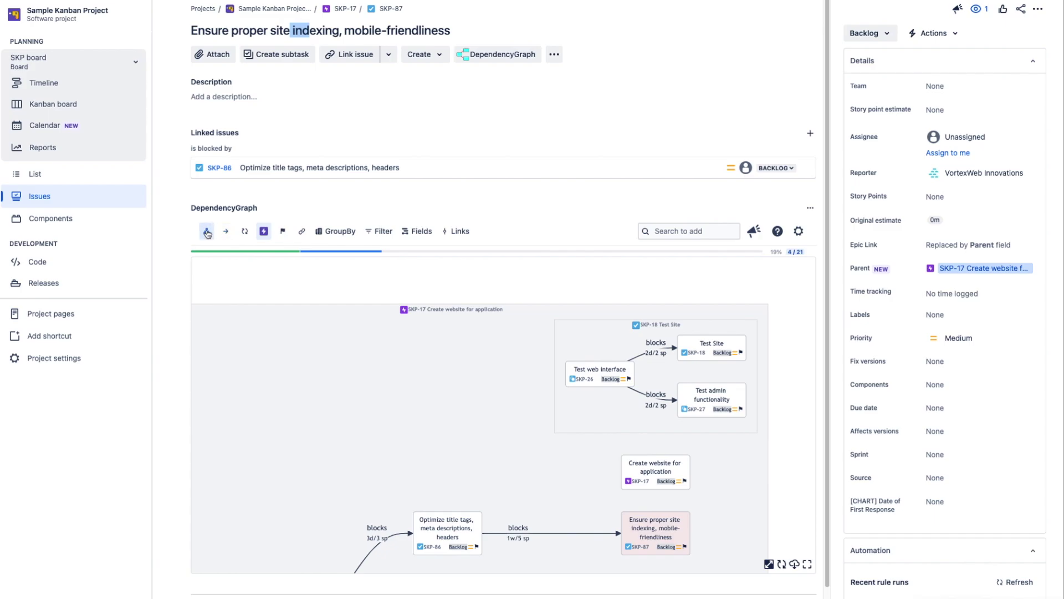
Switch the SKP-87 dependency graph's orientation and flat or curved link style, and return it to the left-to-right layout with curved links.
{"action": "left_click", "coordinate": [207, 232]}
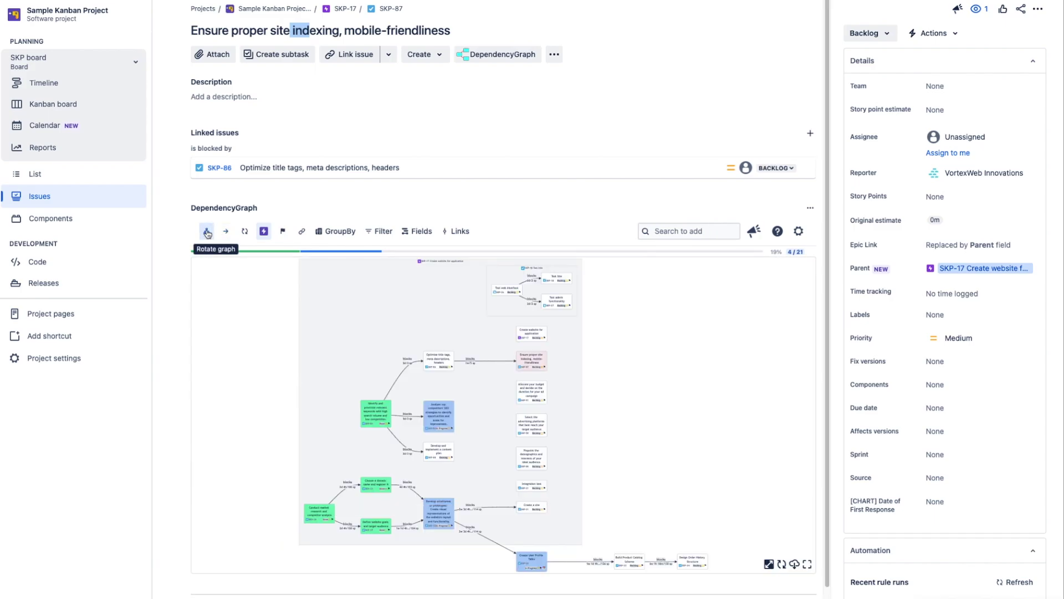
{"action": "left_click", "coordinate": [214, 232]}
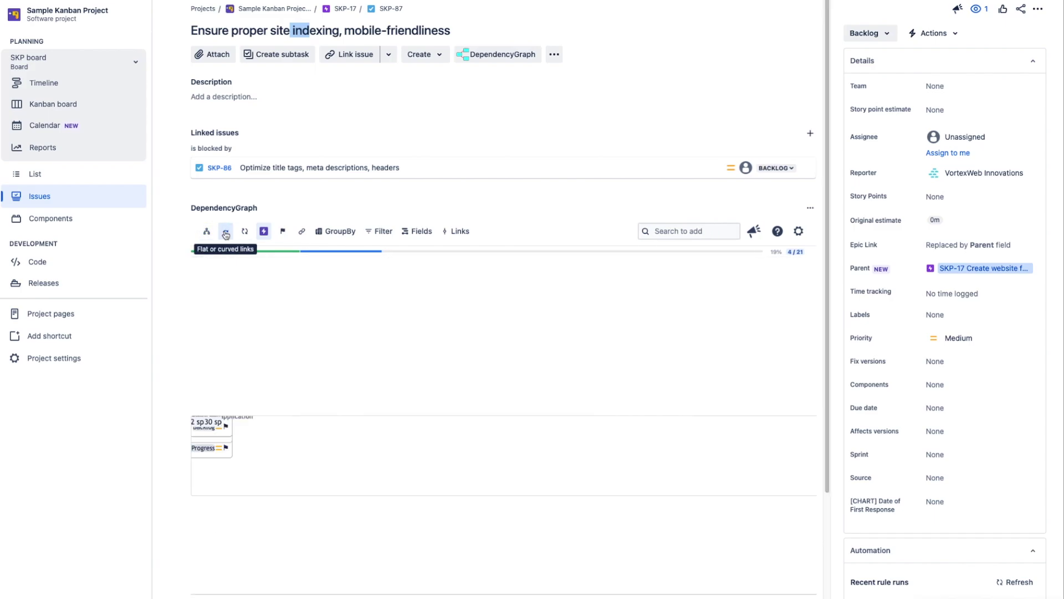
{"action": "left_click", "coordinate": [206, 233]}
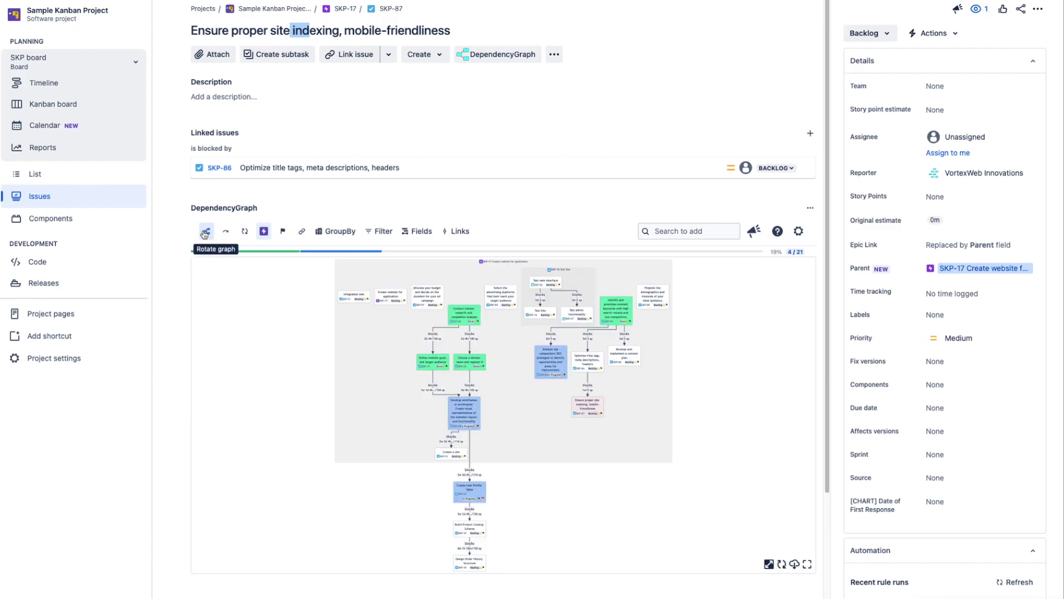
{"action": "left_click", "coordinate": [207, 233]}
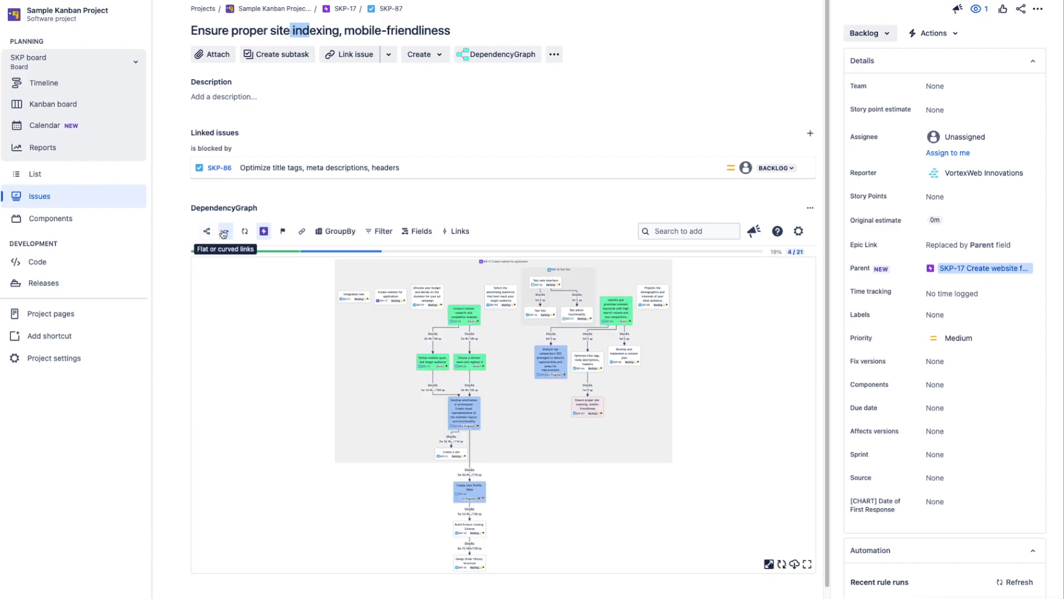
{"action": "left_click", "coordinate": [207, 233]}
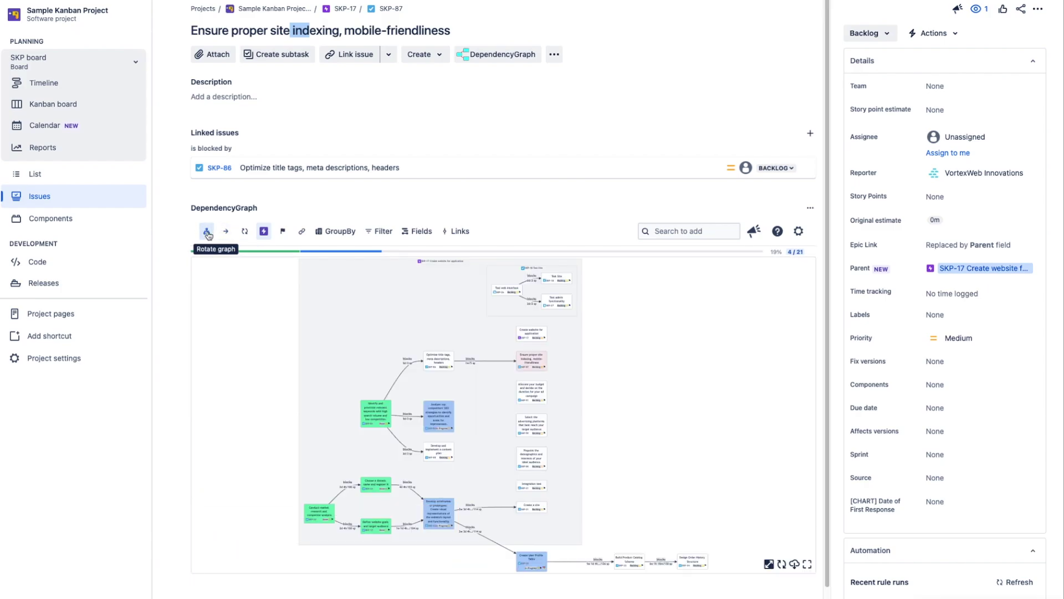
Filter the dependency graph to the issues connected to SKP-87 using its node, and remove that filter.
{"action": "scroll", "coordinate": [546, 370], "scroll_direction": "up", "scroll_amount": 3}
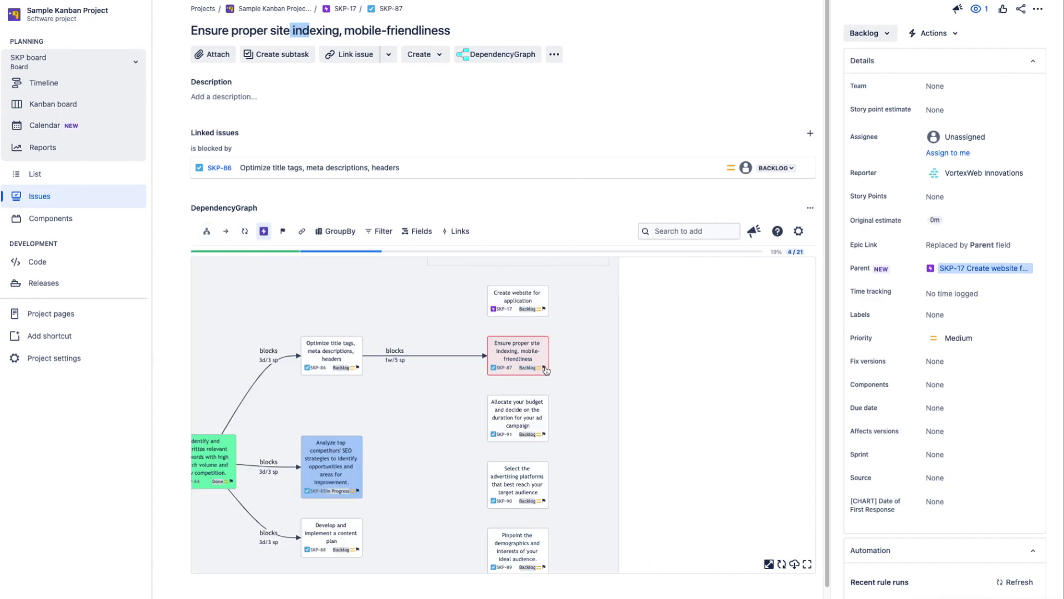
{"action": "left_click", "coordinate": [545, 368]}
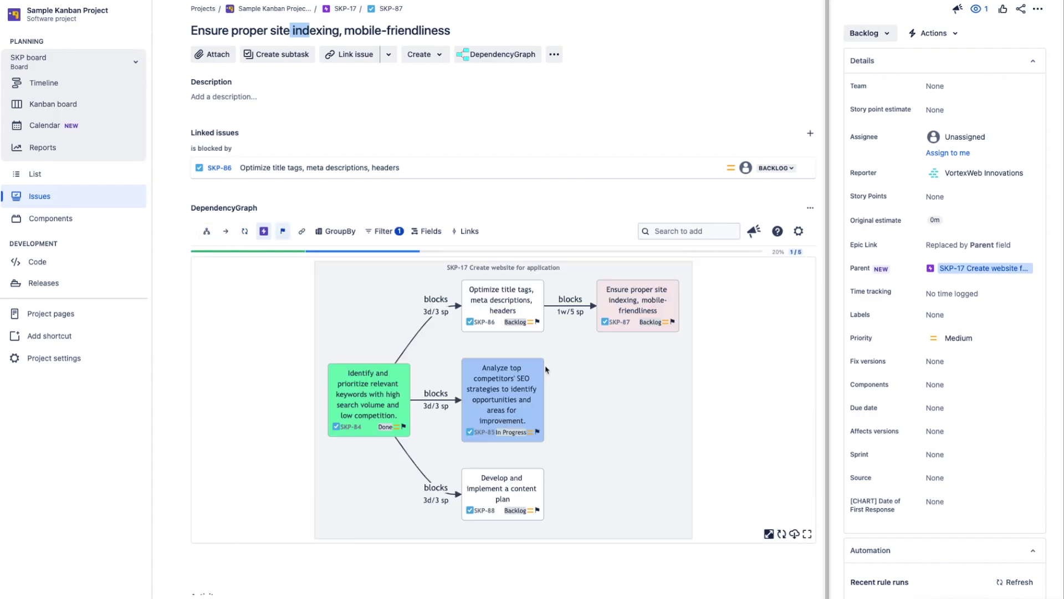
{"action": "left_click", "coordinate": [539, 322]}
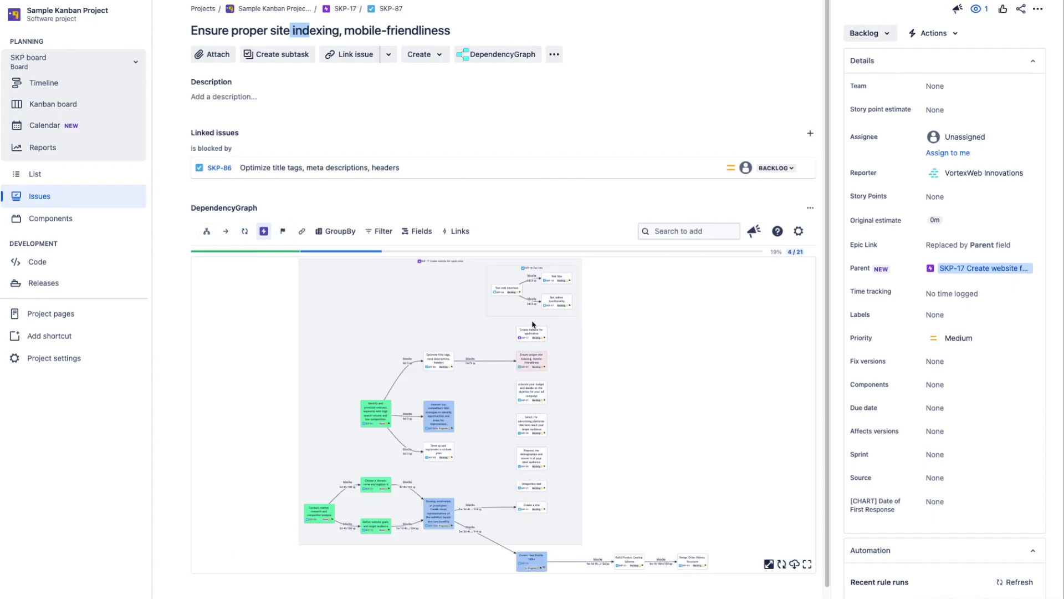
Filter the graph to the dependencies of SKP-22, check the filter options, and remove the filter from the same node.
{"action": "left_click", "coordinate": [454, 528]}
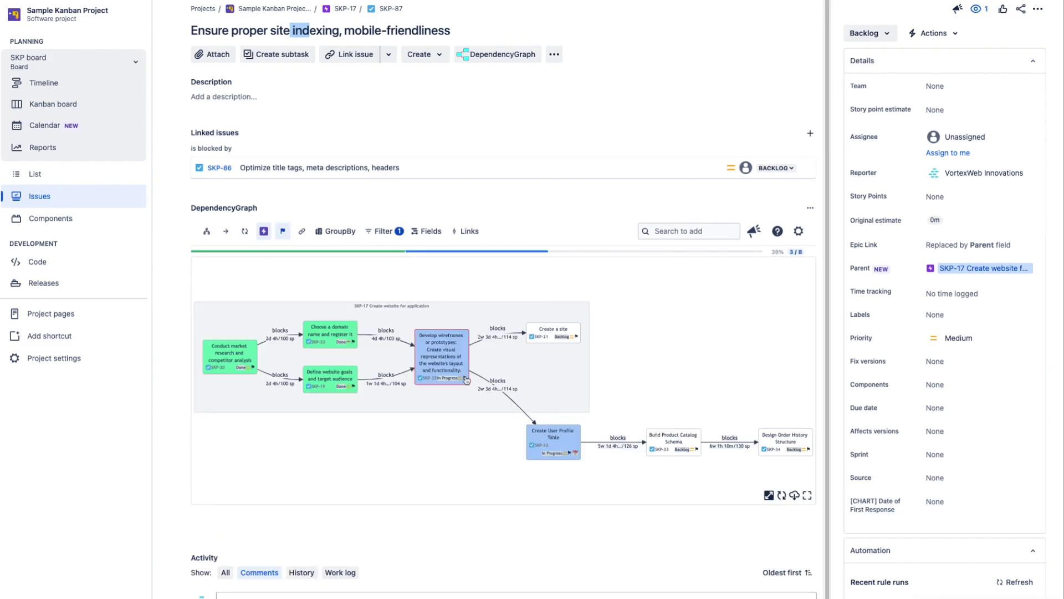
{"action": "left_click", "coordinate": [381, 231]}
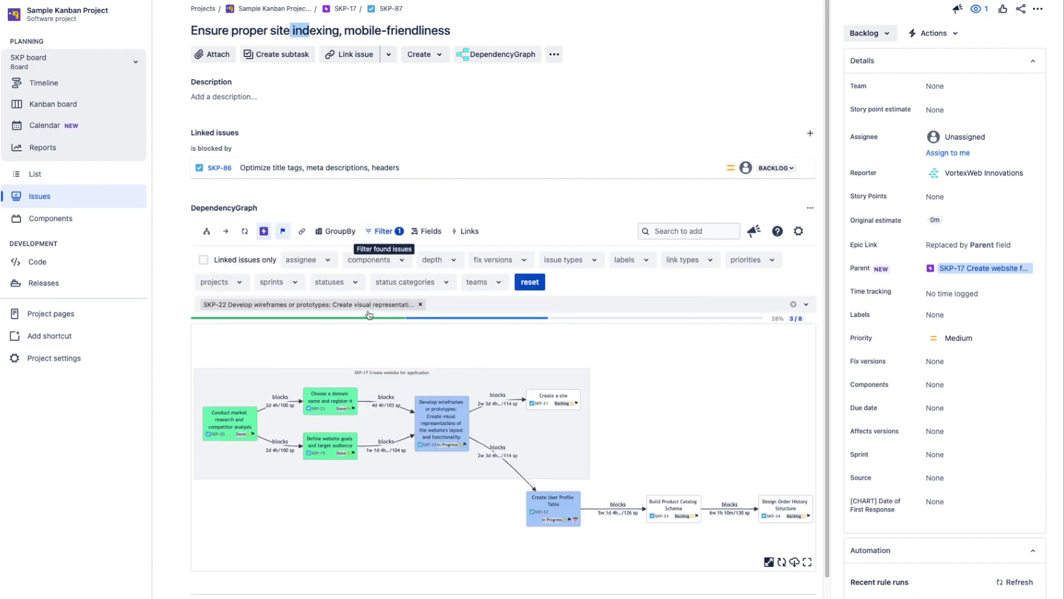
{"action": "left_click", "coordinate": [465, 445]}
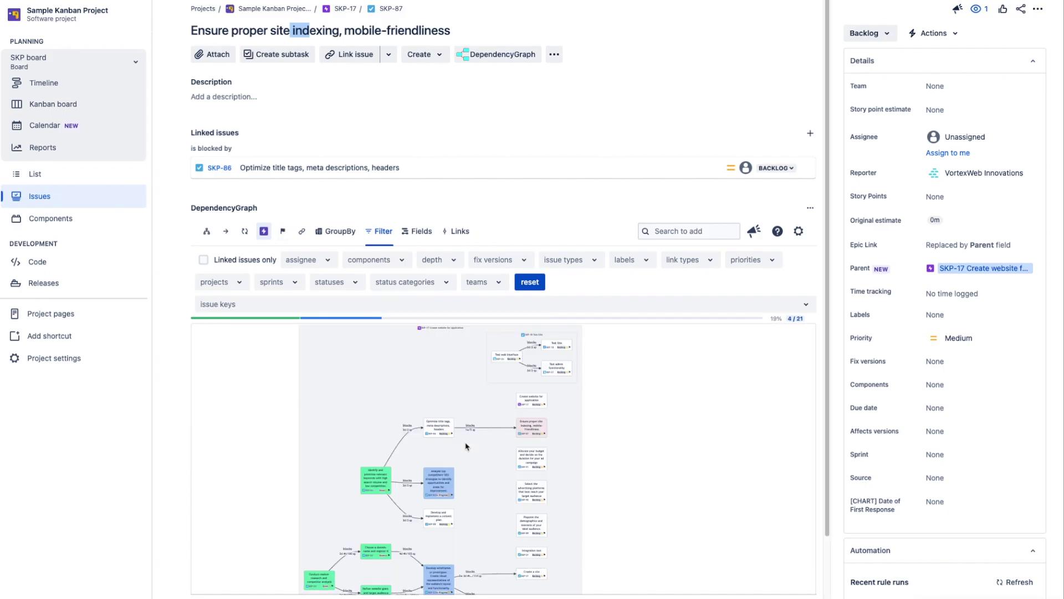
Filter the graph by the current issue's dependencies and switch that filter off again.
{"action": "scroll", "coordinate": [171, 352], "scroll_direction": "down", "scroll_amount": 3}
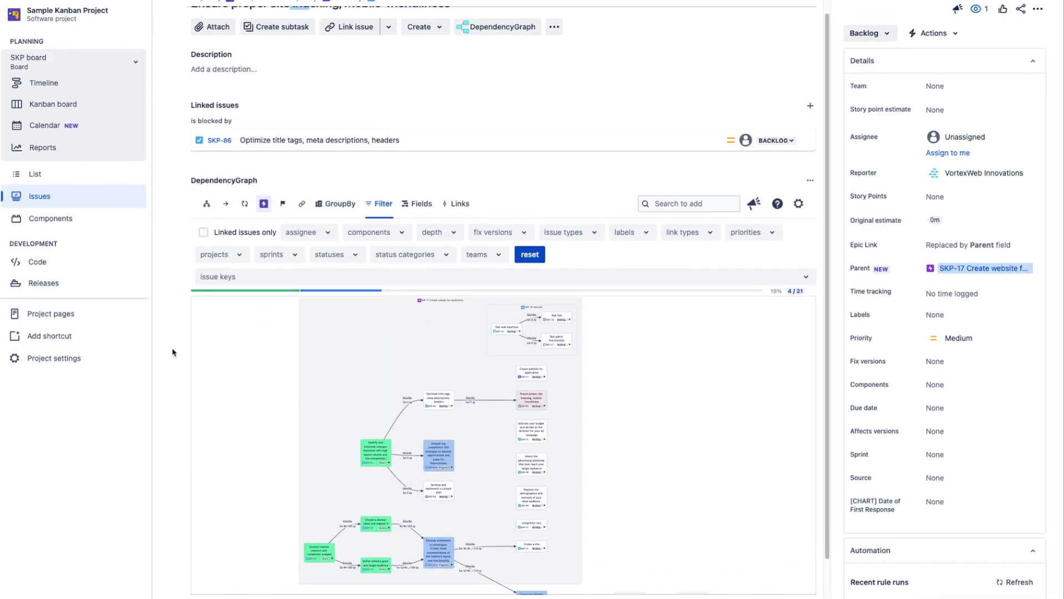
{"action": "left_click", "coordinate": [283, 103]}
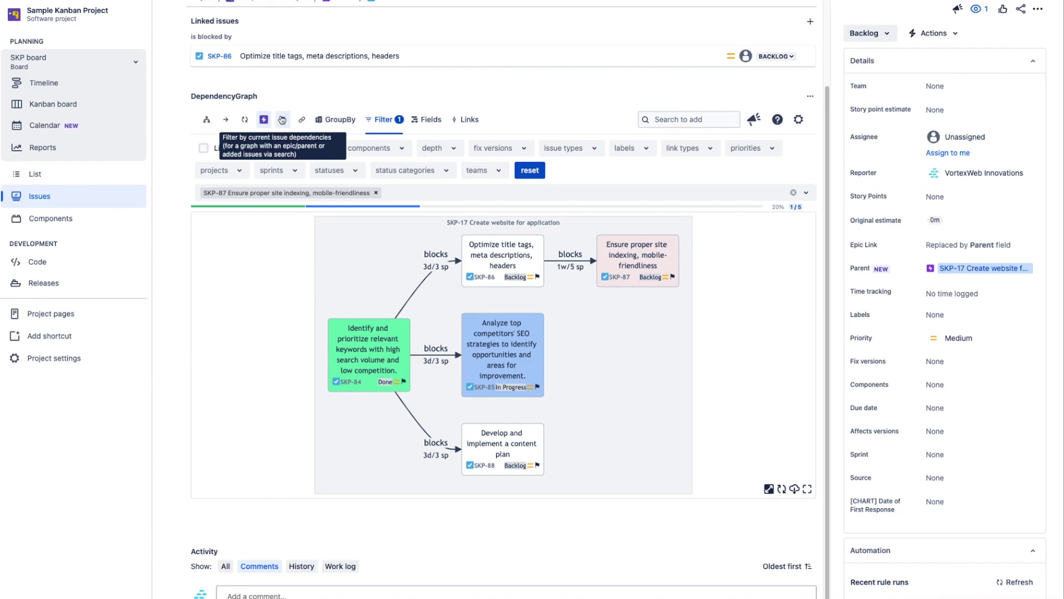
{"action": "left_click", "coordinate": [283, 119]}
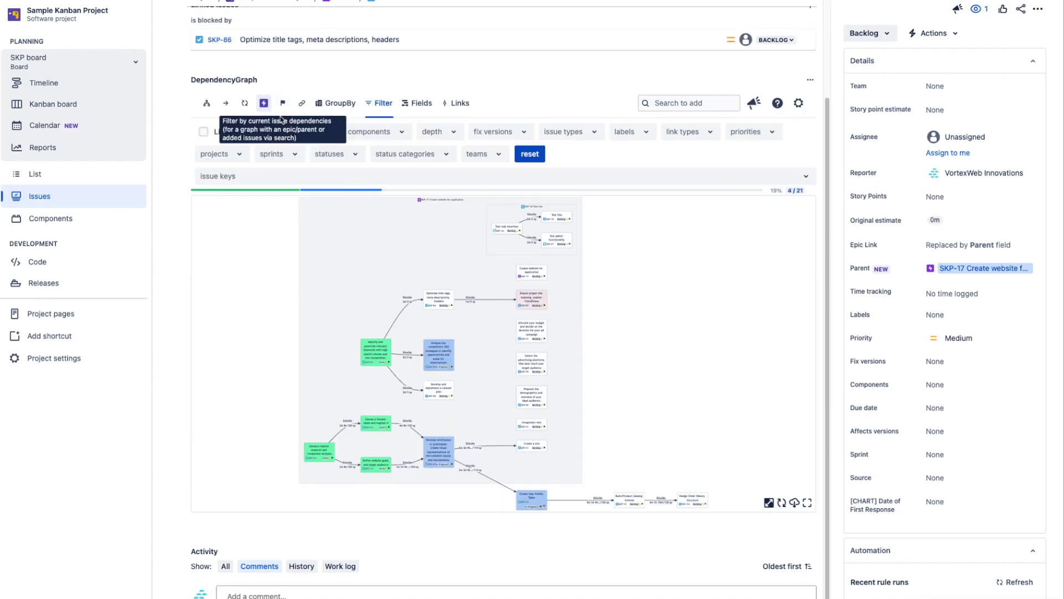
Restrict the graph to linked issues only and turn the restriction off again.
{"action": "scroll", "coordinate": [534, 343], "scroll_direction": "up", "scroll_amount": 5}
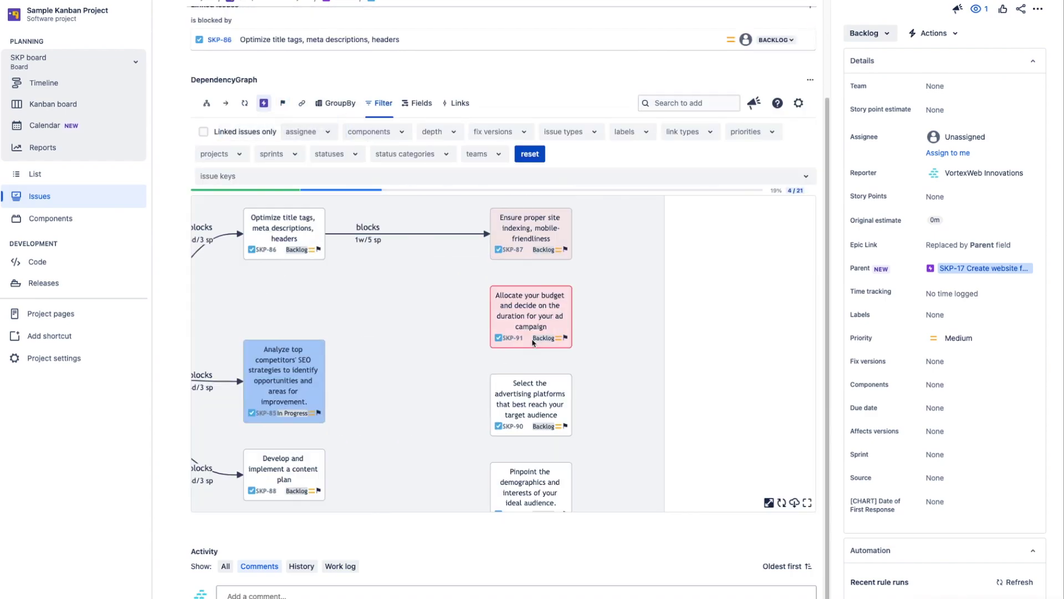
{"action": "left_click", "coordinate": [302, 105]}
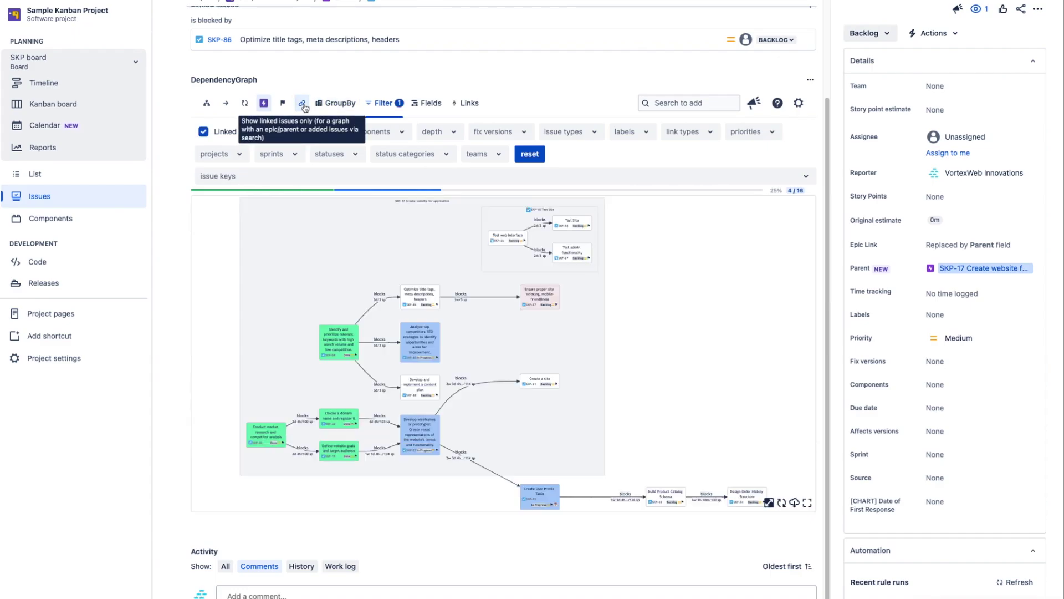
{"action": "left_click", "coordinate": [302, 106]}
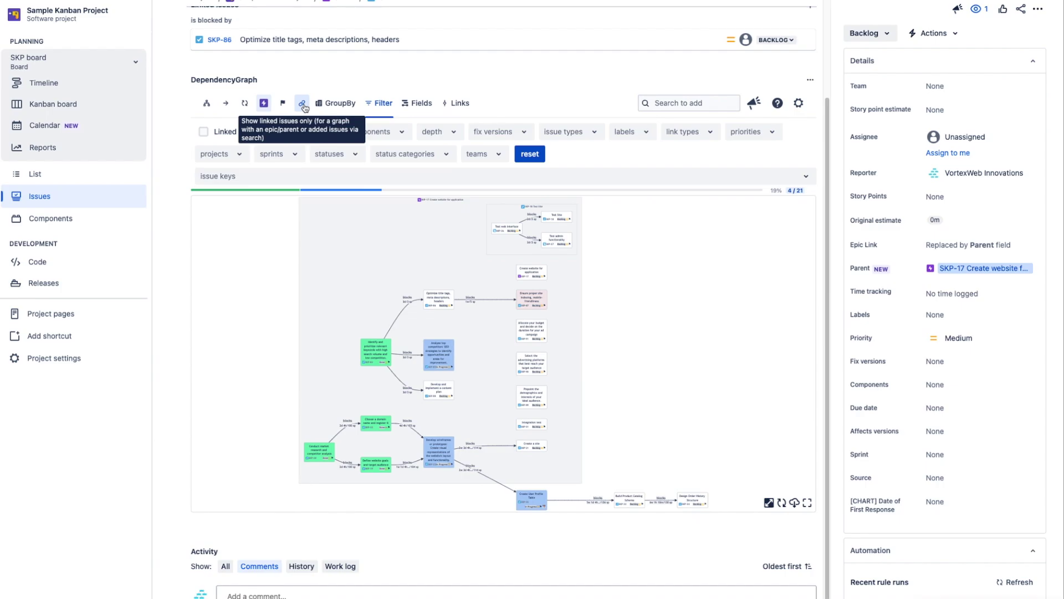
Turn off the inclusion of the parent epic's issues in the dependency graph.
{"action": "left_click", "coordinate": [261, 105]}
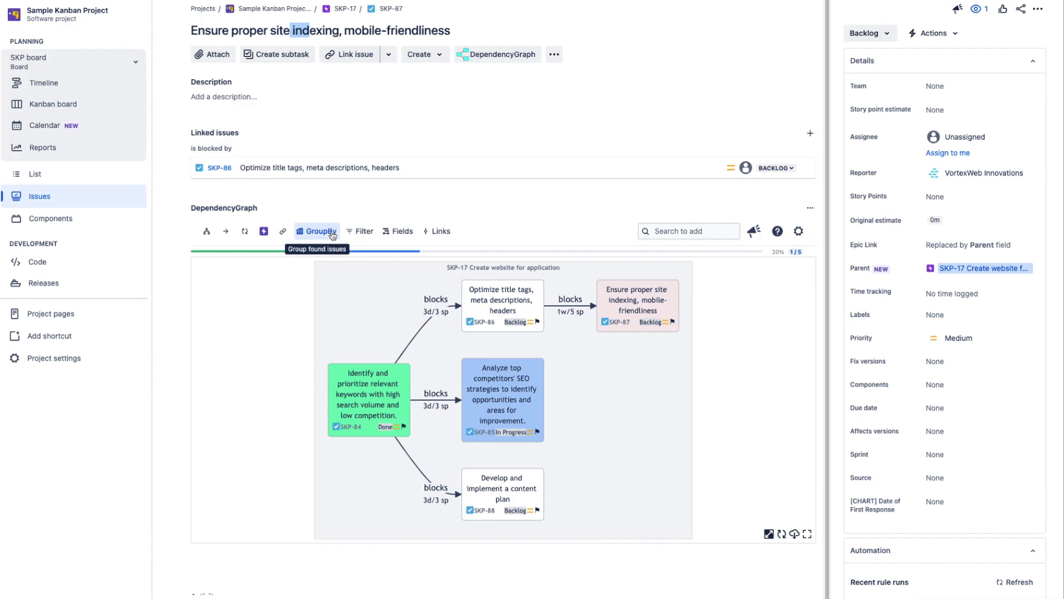
In the dependency graph settings, set the search time limit to 4 sec and choose a soft limit for maximum search iterations.
{"action": "left_click", "coordinate": [798, 230]}
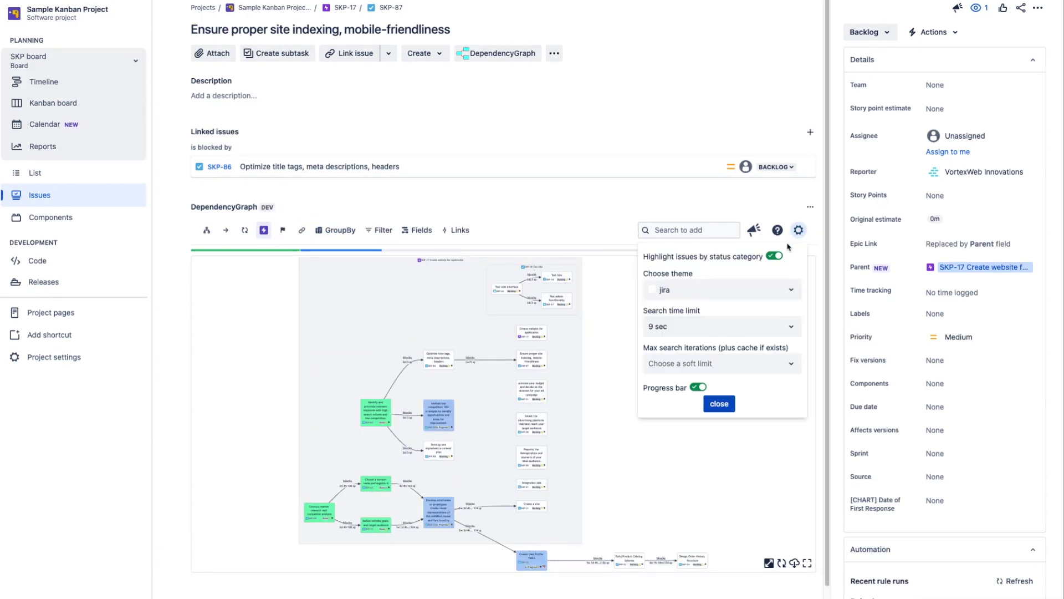
{"action": "left_click", "coordinate": [687, 332]}
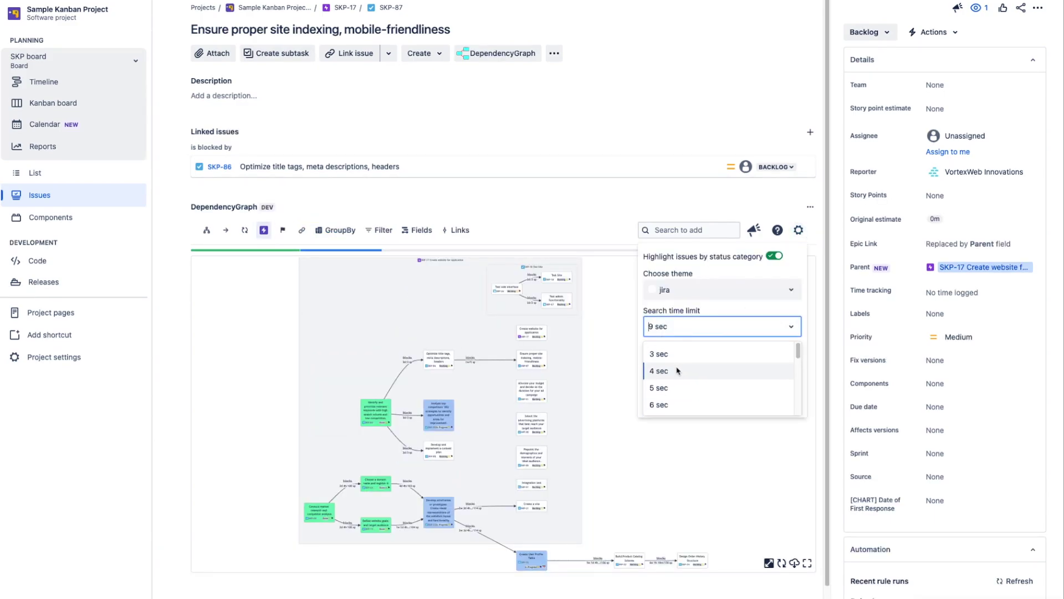
{"action": "left_click", "coordinate": [677, 370]}
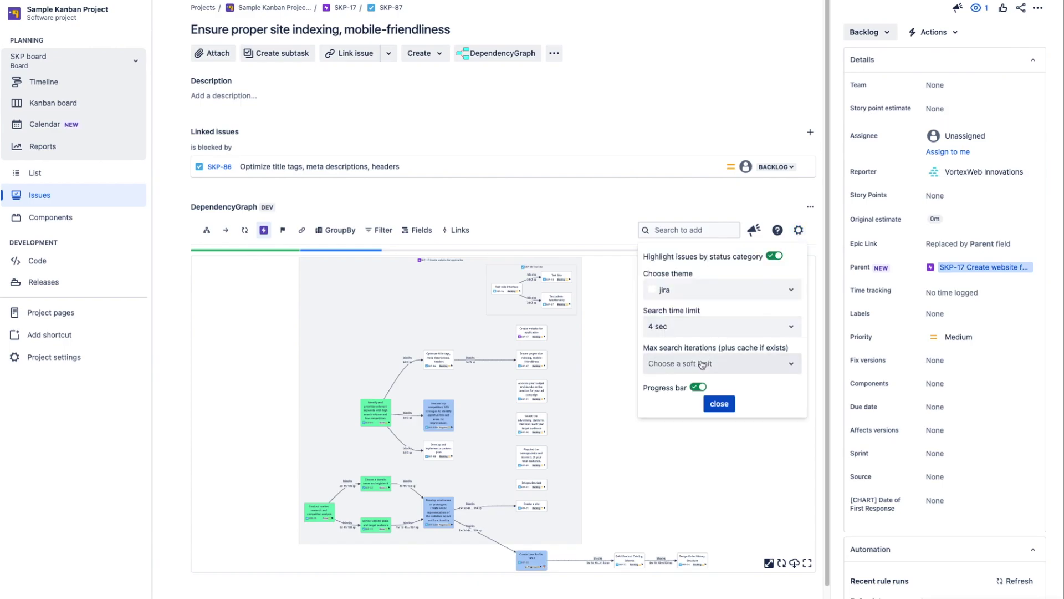
{"action": "left_click", "coordinate": [702, 364]}
{"action": "left_click", "coordinate": [656, 362]}
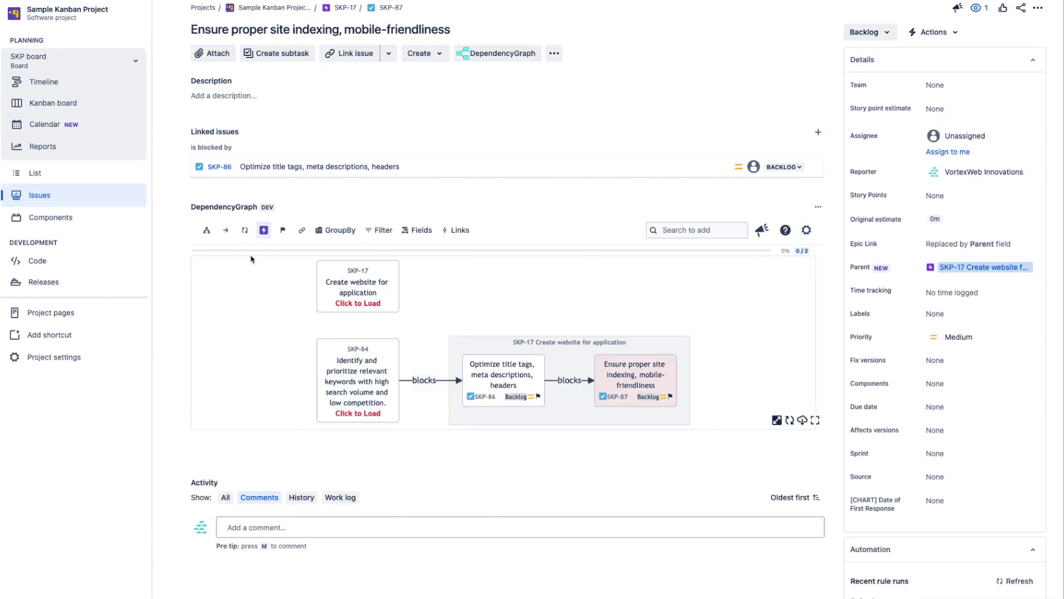
Load the unloaded issues SKP-84 and SKP-32 (Create User Profile Table) into the dependency graph.
{"action": "left_click", "coordinate": [344, 417]}
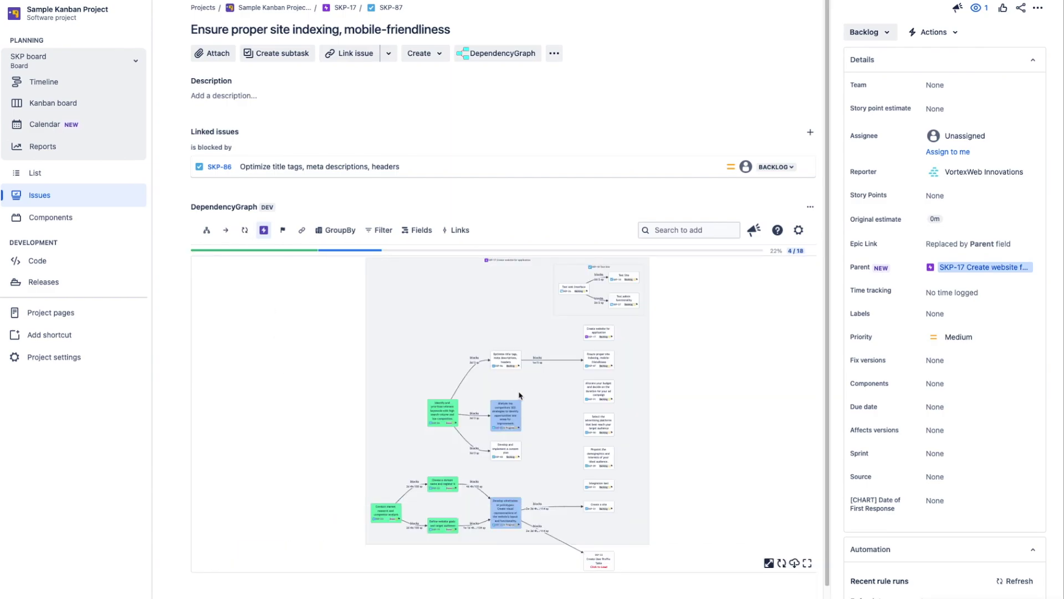
{"action": "left_click", "coordinate": [599, 565]}
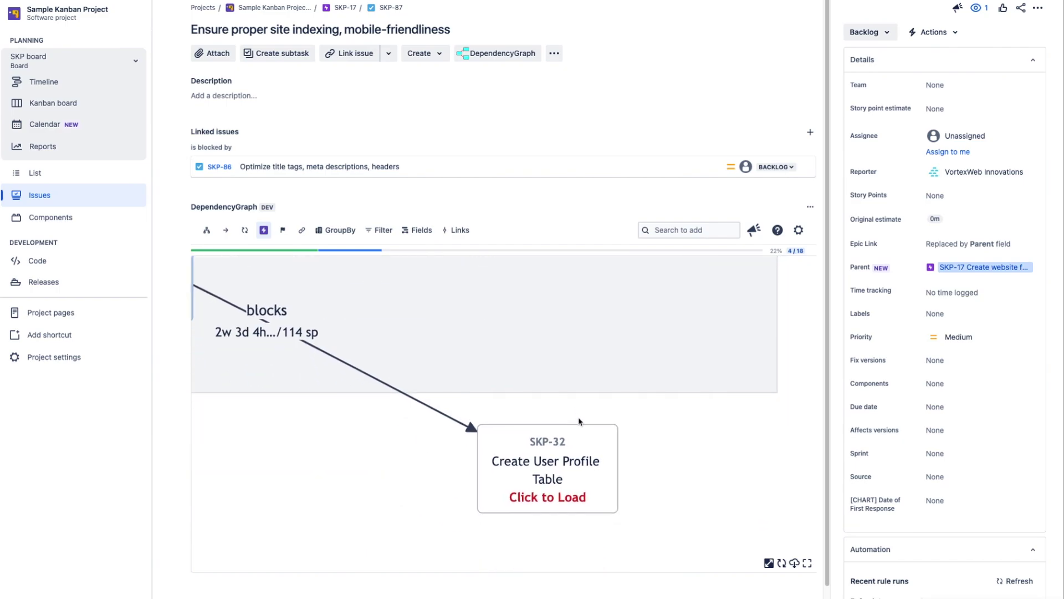
{"action": "left_click", "coordinate": [554, 499]}
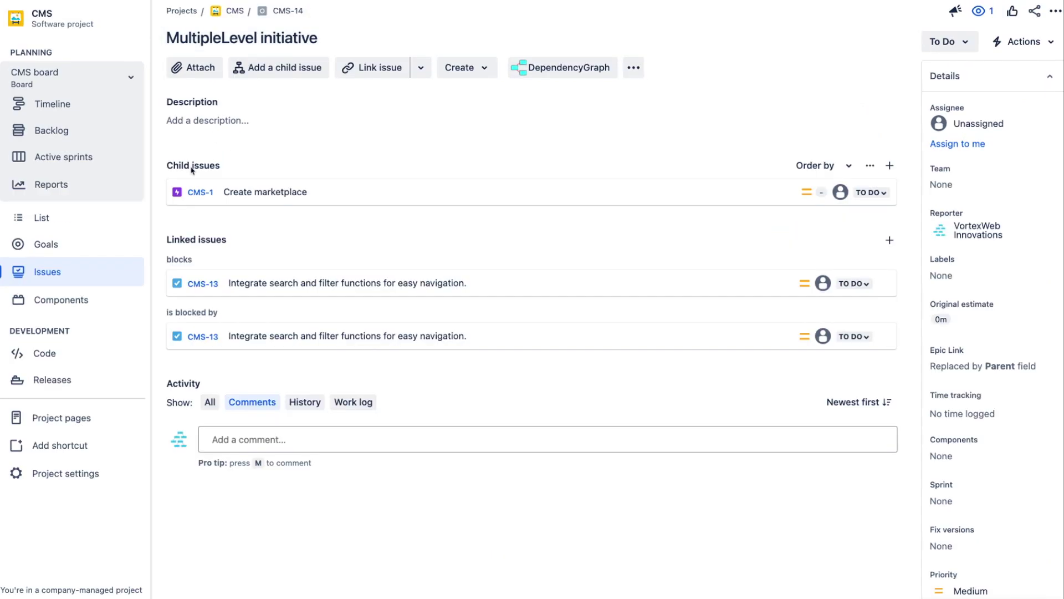
Display the dependency graph of the MultipleLevel initiative issue and inspect its nested hierarchy around CMS-1 Create marketplace.
{"action": "left_click", "coordinate": [523, 72]}
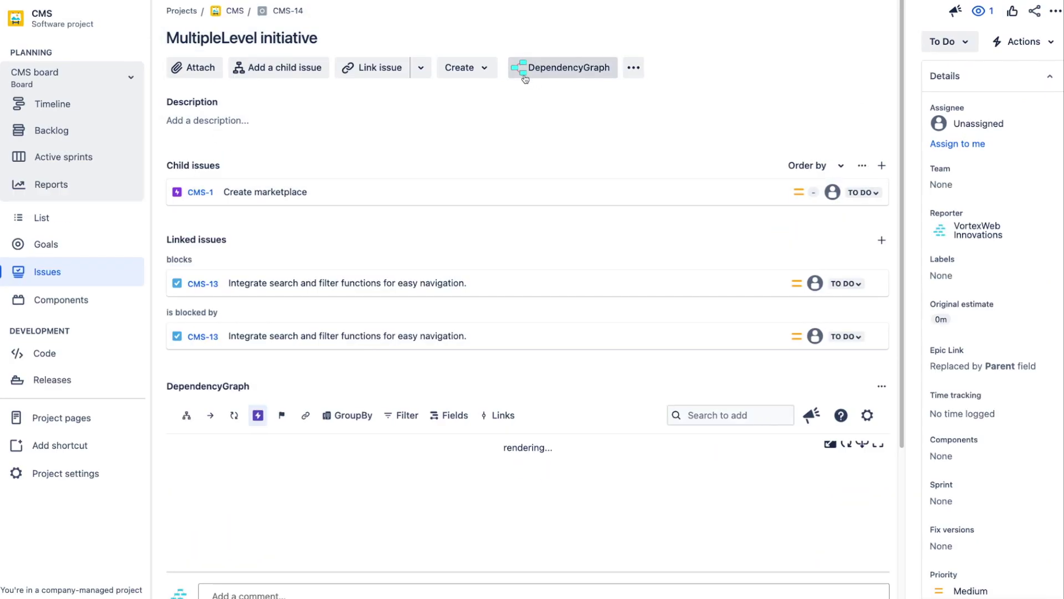
{"action": "scroll", "coordinate": [536, 208], "scroll_direction": "down", "scroll_amount": 5}
{"action": "scroll", "coordinate": [537, 209], "scroll_direction": "down", "scroll_amount": 3}
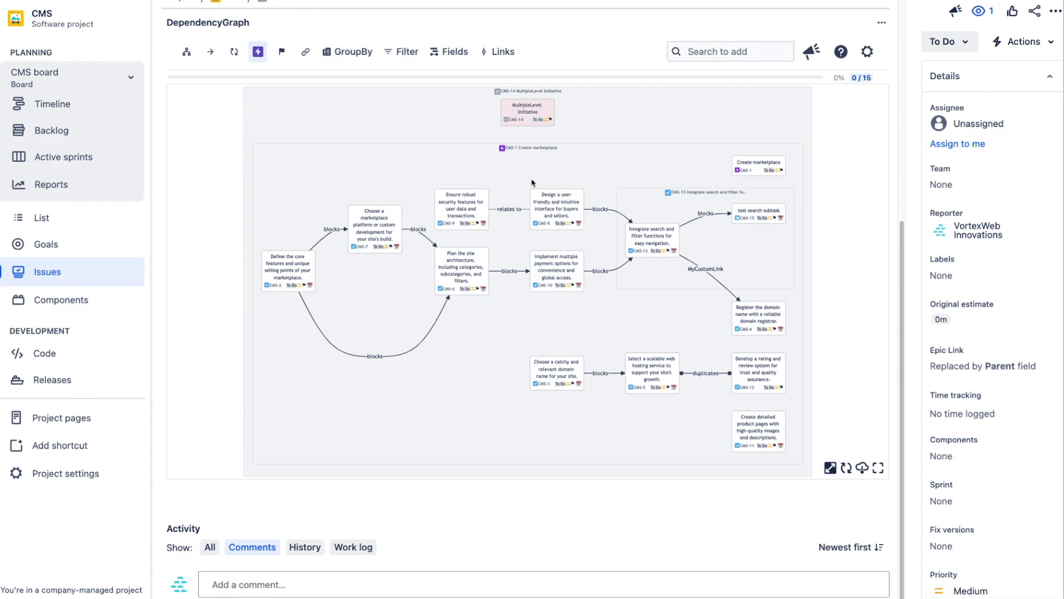
{"action": "scroll", "coordinate": [528, 158], "scroll_direction": "up", "scroll_amount": 5}
{"action": "scroll", "coordinate": [528, 158], "scroll_direction": "down", "scroll_amount": 5}
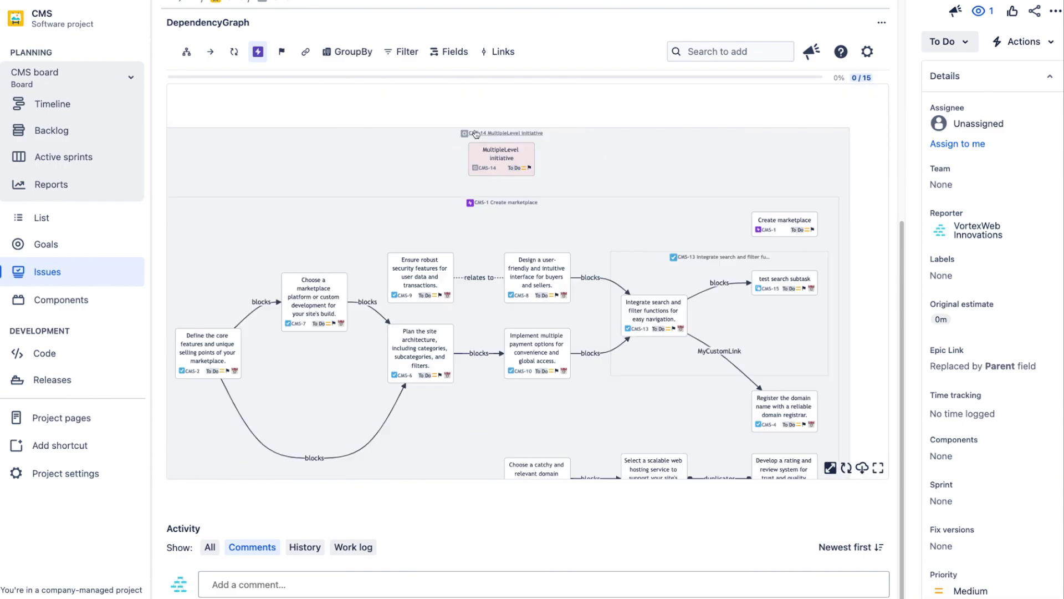
{"action": "scroll", "coordinate": [487, 207], "scroll_direction": "up", "scroll_amount": 3}
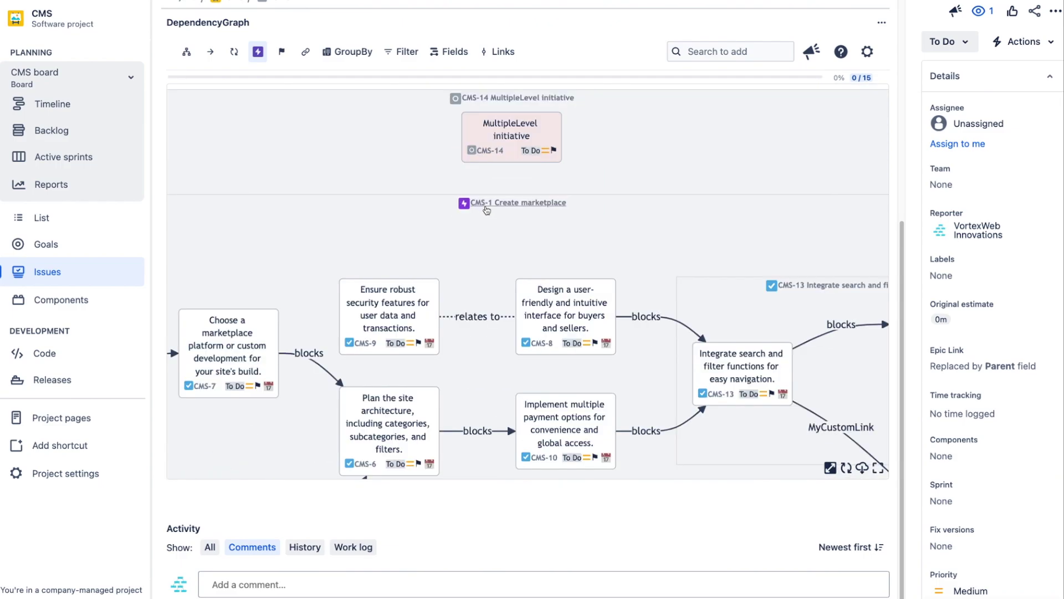
{"action": "left_click_drag", "start_coordinate": [488, 209], "coordinate": [341, 201]}
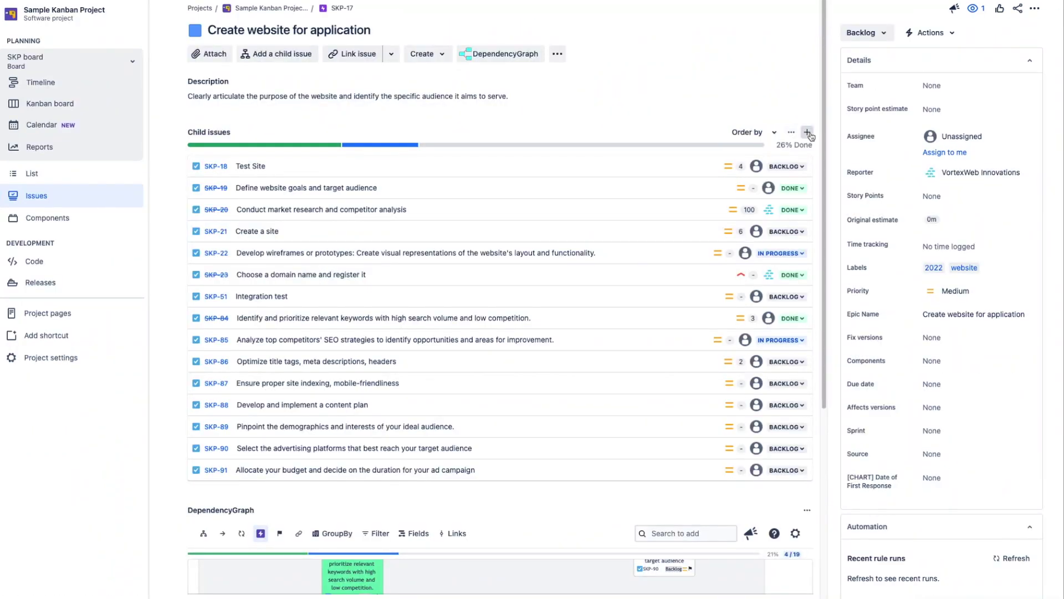
Add a child task named "Create logo" to the Create website for application epic and review the updated dependency graph.
{"action": "left_click", "coordinate": [806, 131]}
{"action": "type", "text": "Create logo"}
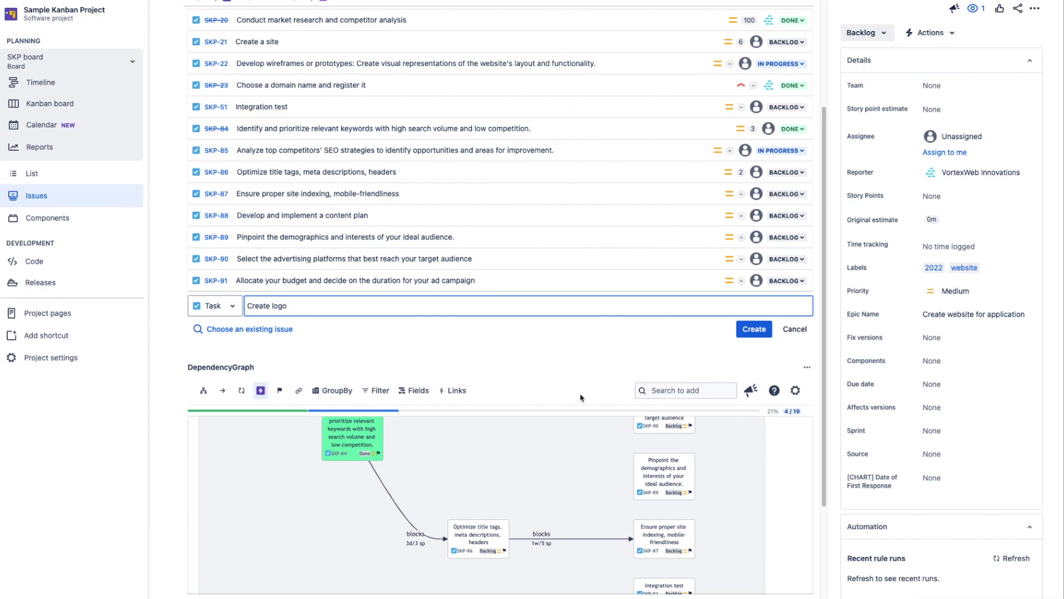
{"action": "left_click", "coordinate": [759, 329]}
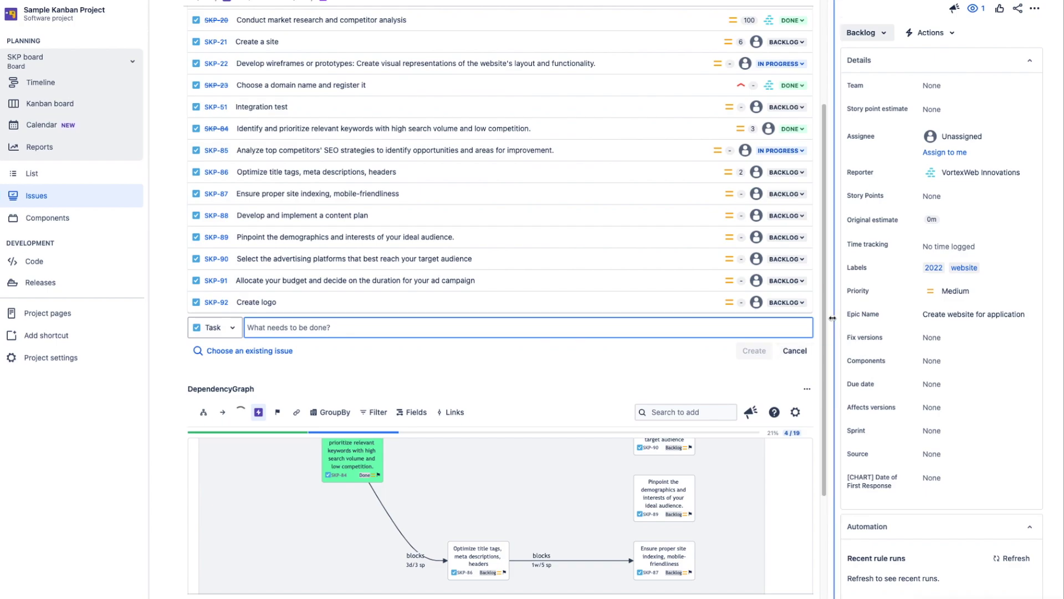
{"action": "scroll", "coordinate": [743, 393], "scroll_direction": "down", "scroll_amount": 5}
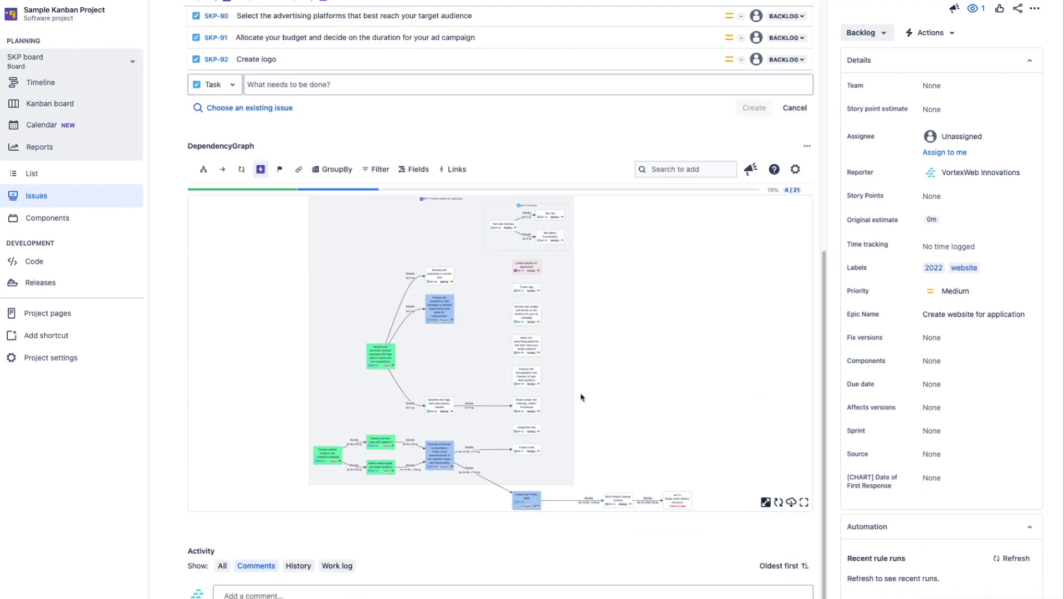
{"action": "scroll", "coordinate": [548, 422], "scroll_direction": "up", "scroll_amount": 5}
{"action": "left_click_drag", "start_coordinate": [471, 220], "coordinate": [502, 350]}
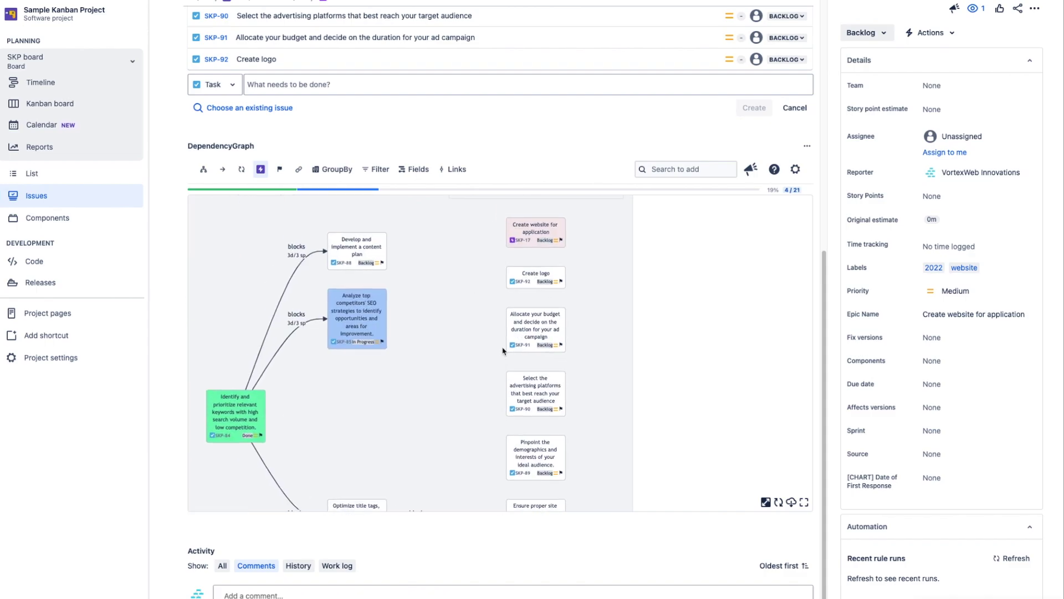
{"action": "left_click_drag", "start_coordinate": [445, 402], "coordinate": [587, 255]}
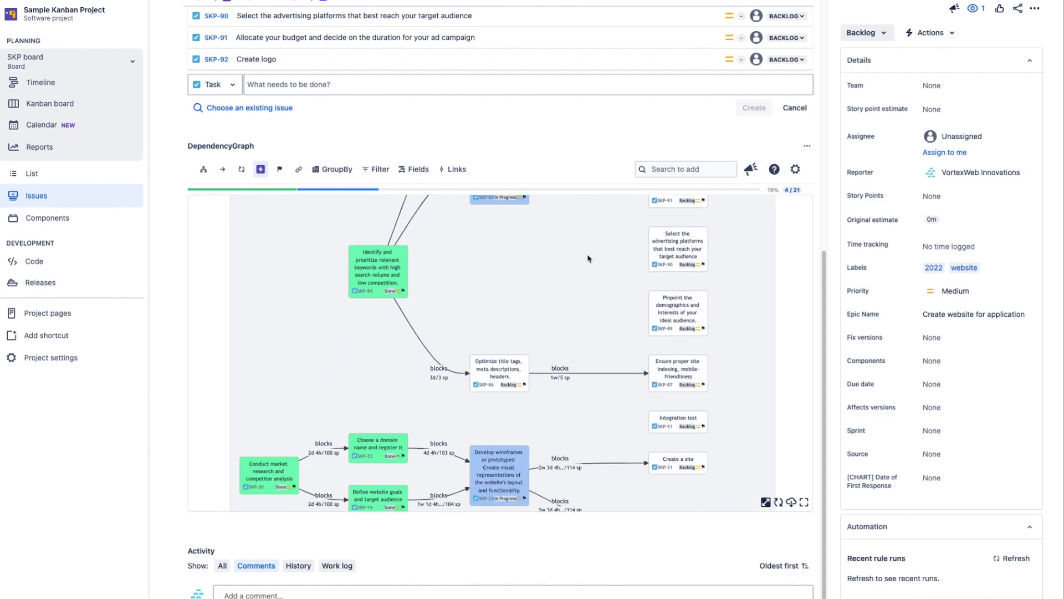
Add a Blocks link from Conduct market research and competitor analysis to Create logo in the dependency graph.
{"action": "left_click_drag", "start_coordinate": [278, 464], "coordinate": [514, 277]}
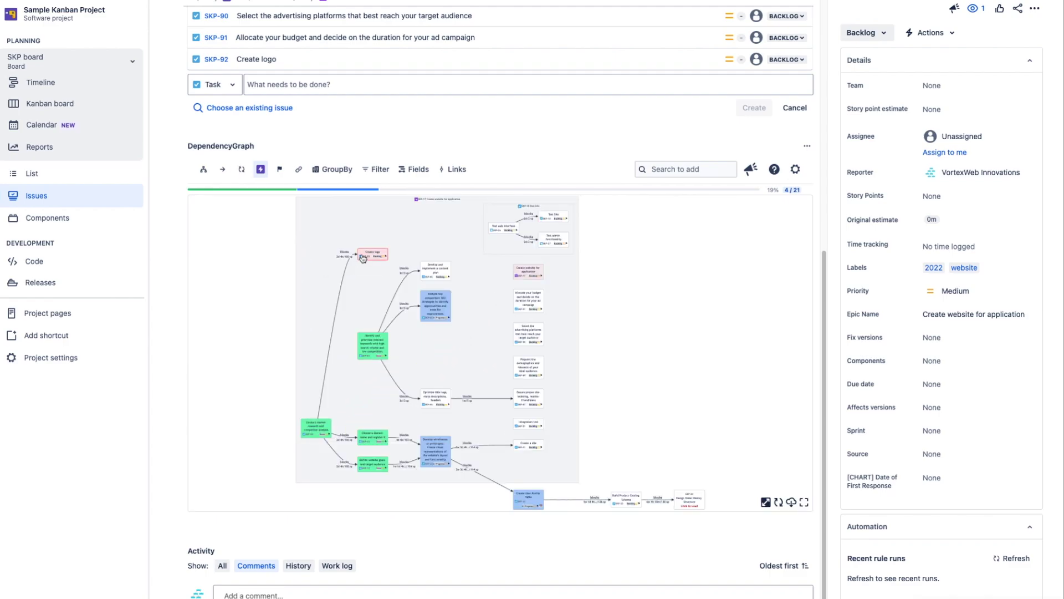
Try a Blocks link from Create logo to Allocate your budget (SKP-91), and delete that link again.
{"action": "scroll", "coordinate": [364, 254], "scroll_direction": "up", "scroll_amount": 3}
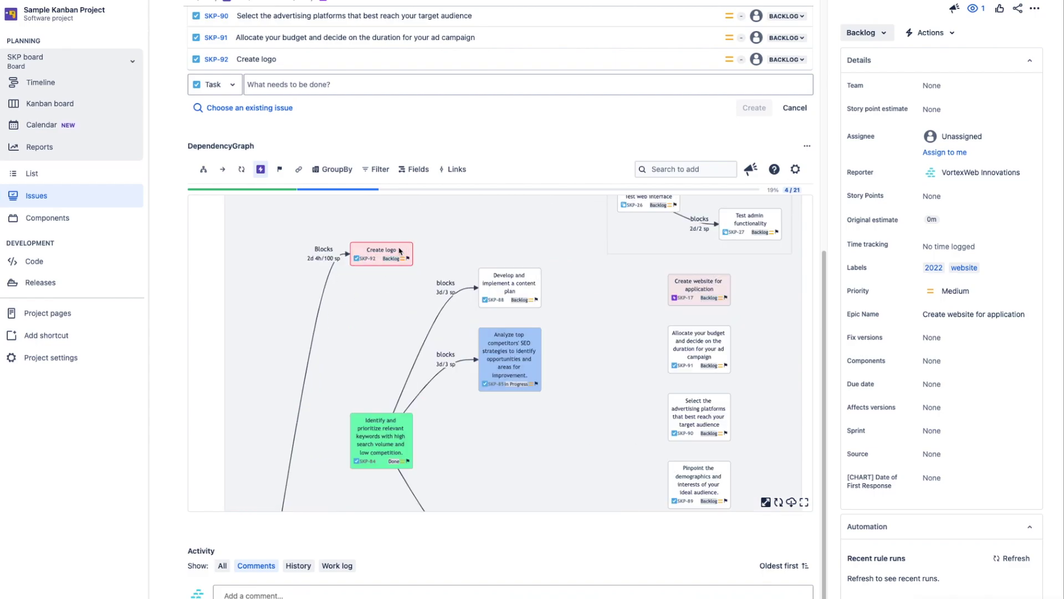
{"action": "left_click_drag", "start_coordinate": [399, 250], "coordinate": [691, 342]}
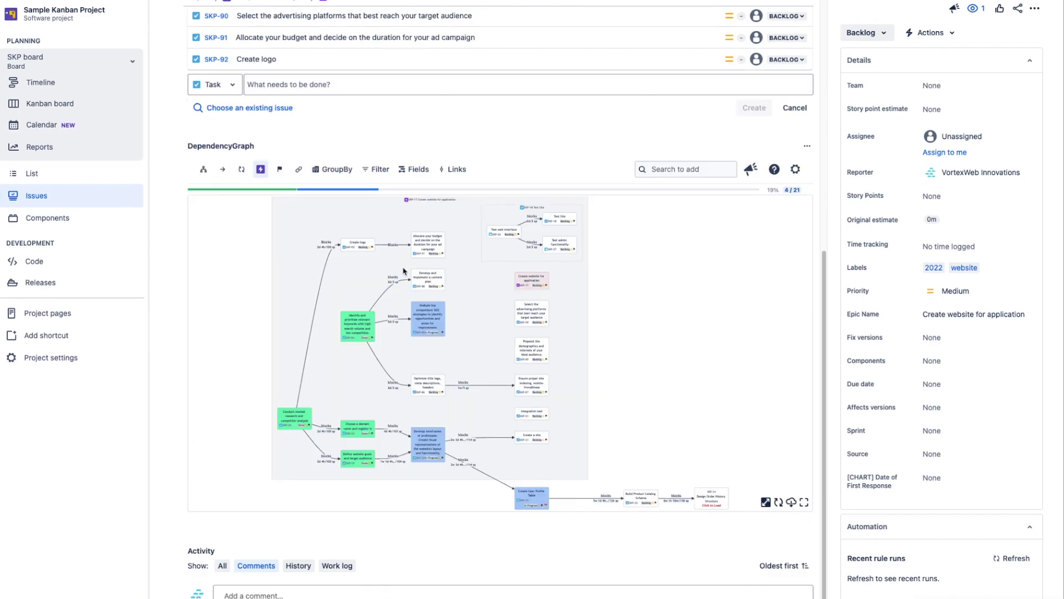
{"action": "scroll", "coordinate": [474, 323], "scroll_direction": "up", "scroll_amount": 3}
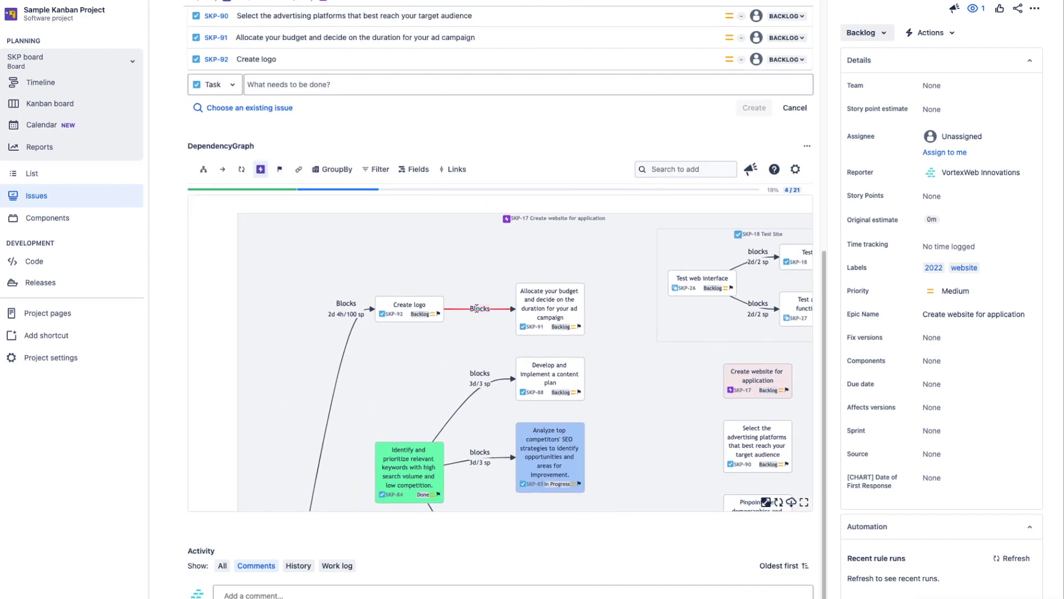
{"action": "left_click", "coordinate": [495, 321]}
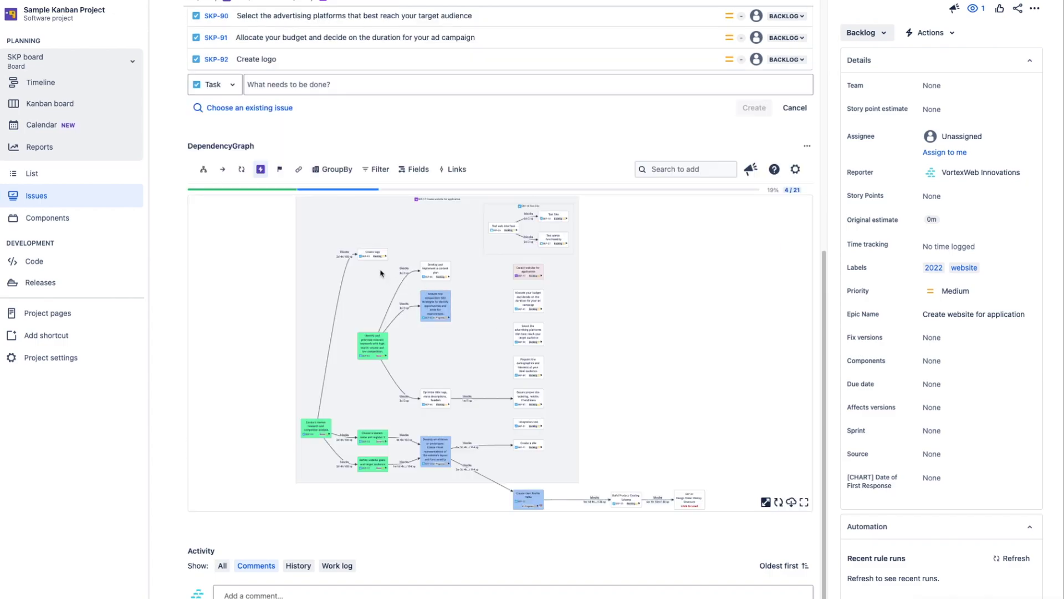
Link Create logo (SKP-92) to Select the advertising platforms (SKP-90) with the link type "fullfill".
{"action": "scroll", "coordinate": [367, 258], "scroll_direction": "up", "scroll_amount": 4}
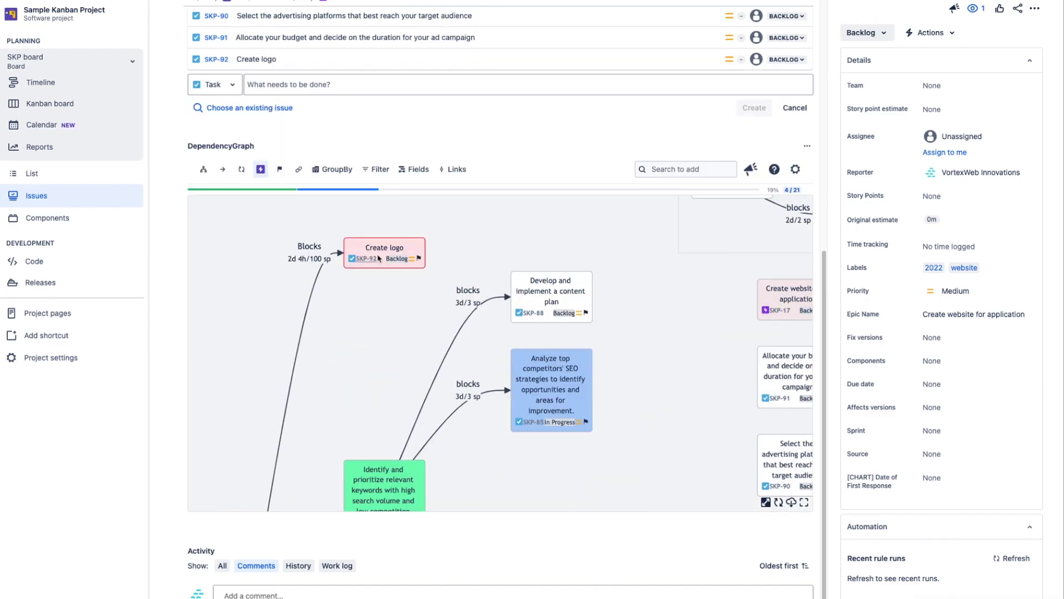
{"action": "left_click_drag", "start_coordinate": [404, 244], "coordinate": [534, 462]}
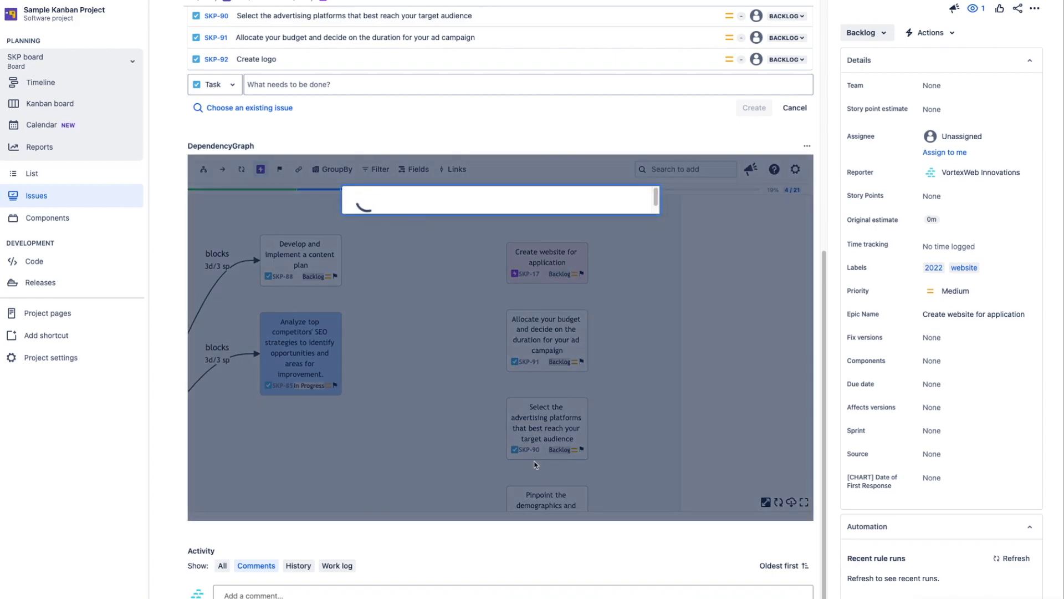
{"action": "left_click", "coordinate": [374, 231]}
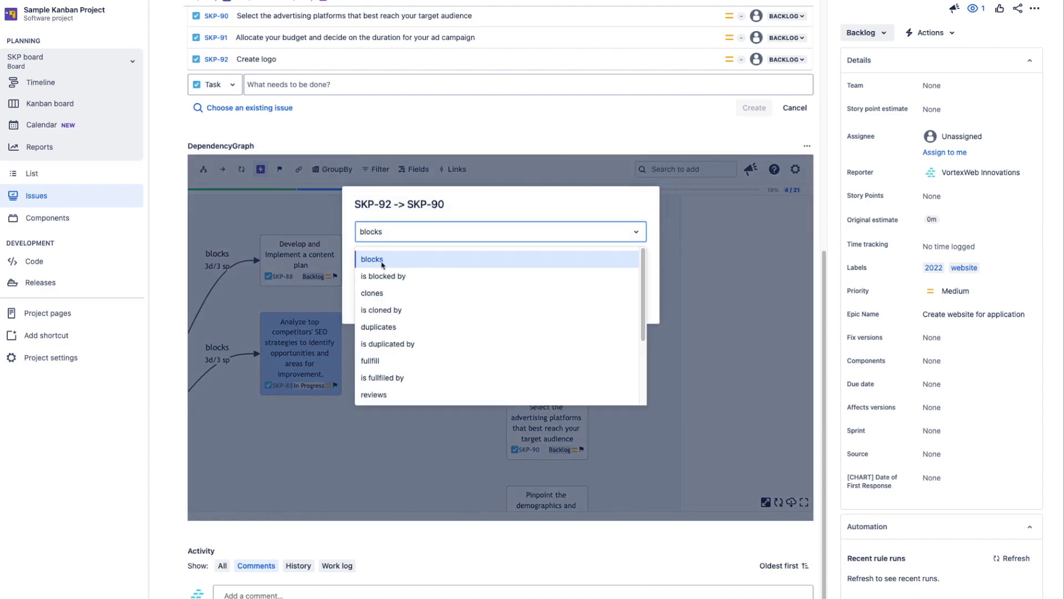
{"action": "left_click", "coordinate": [400, 361]}
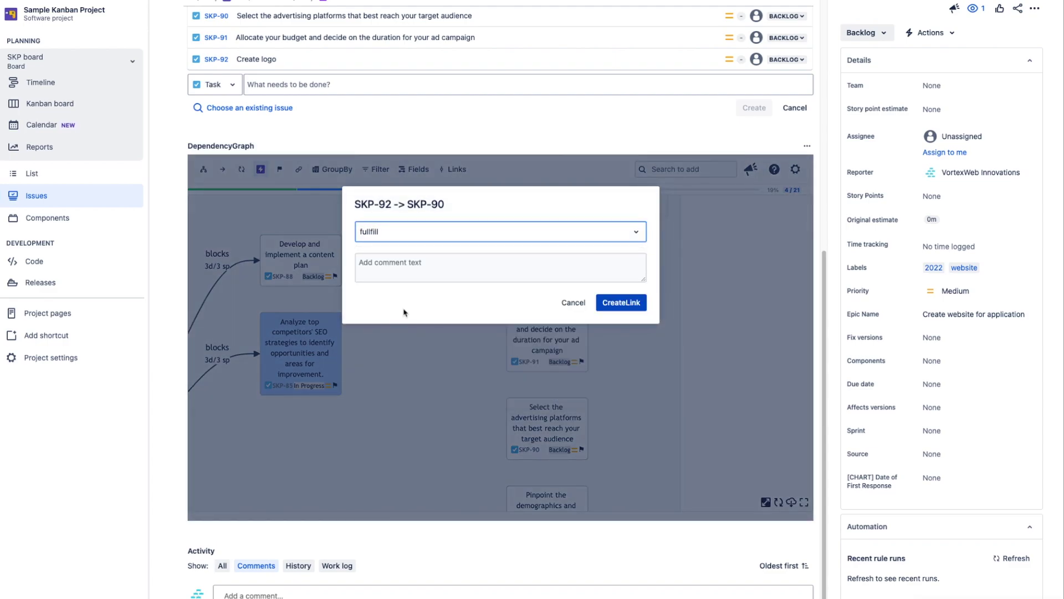
{"action": "left_click", "coordinate": [621, 303]}
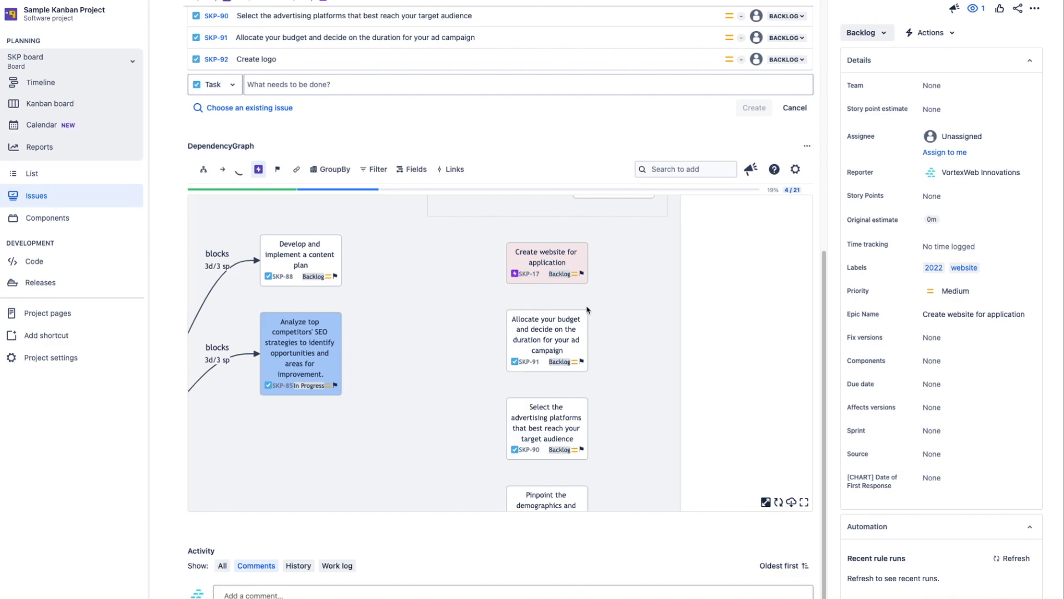
Search for "Some bug" and add the matching bug SKP-5 to the dependency graph.
{"action": "scroll", "coordinate": [381, 246], "scroll_direction": "up", "scroll_amount": 5}
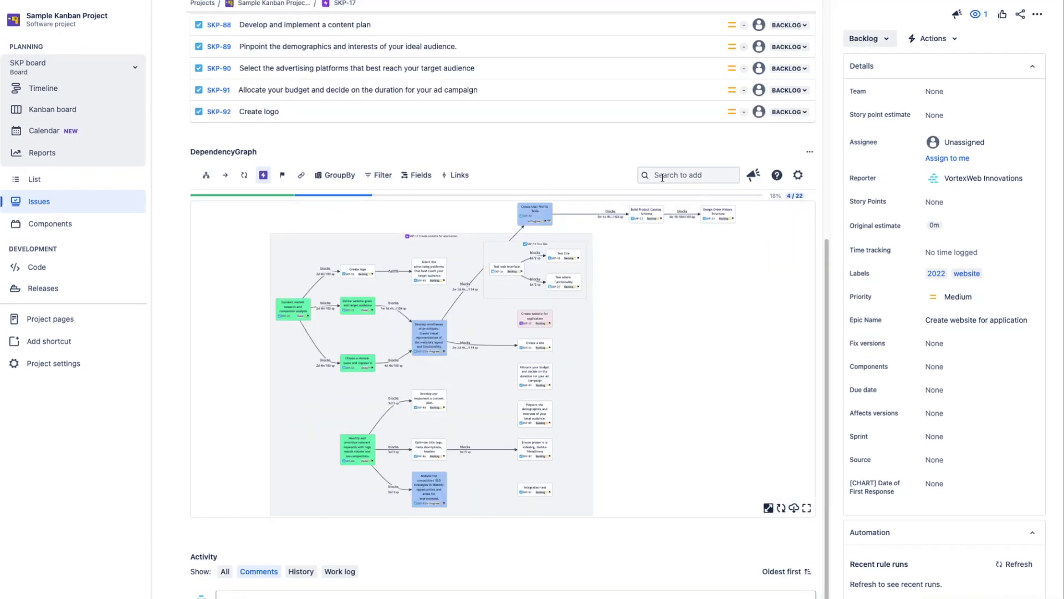
{"action": "left_click", "coordinate": [662, 176]}
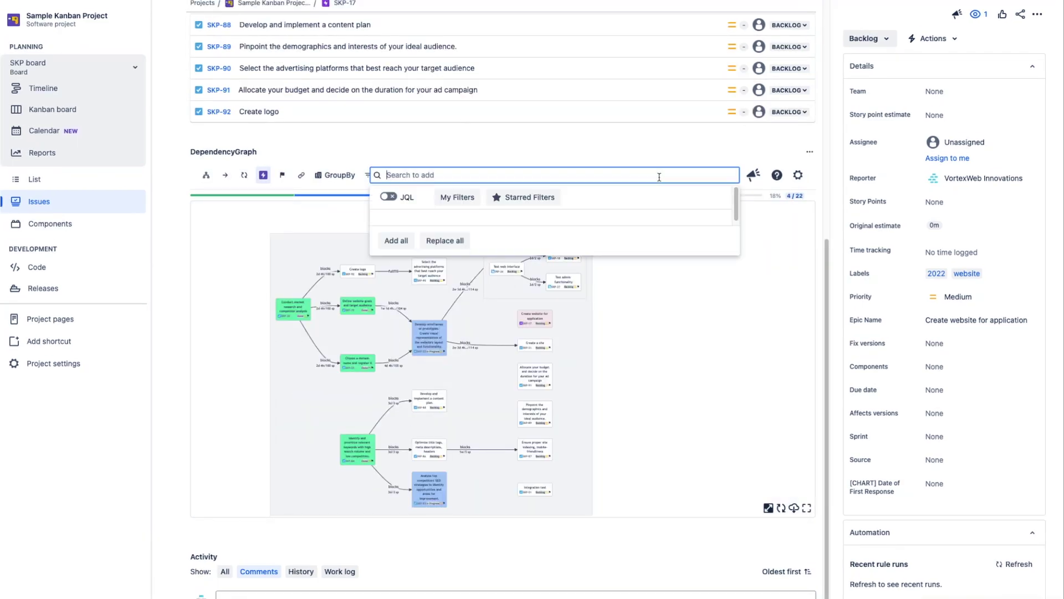
{"action": "type", "text": "Some bug"}
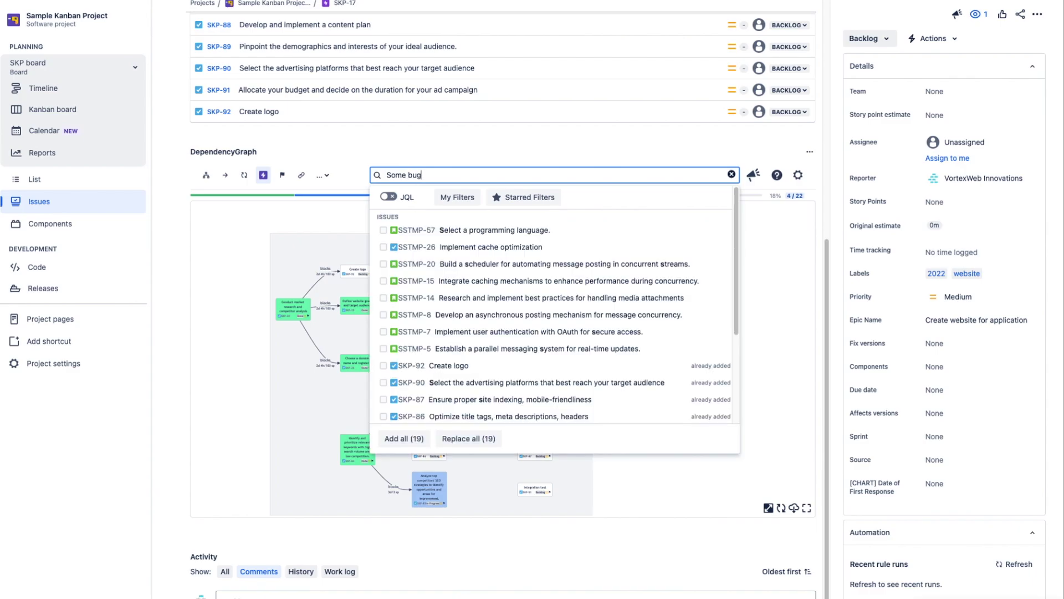
{"action": "left_click", "coordinate": [464, 230]}
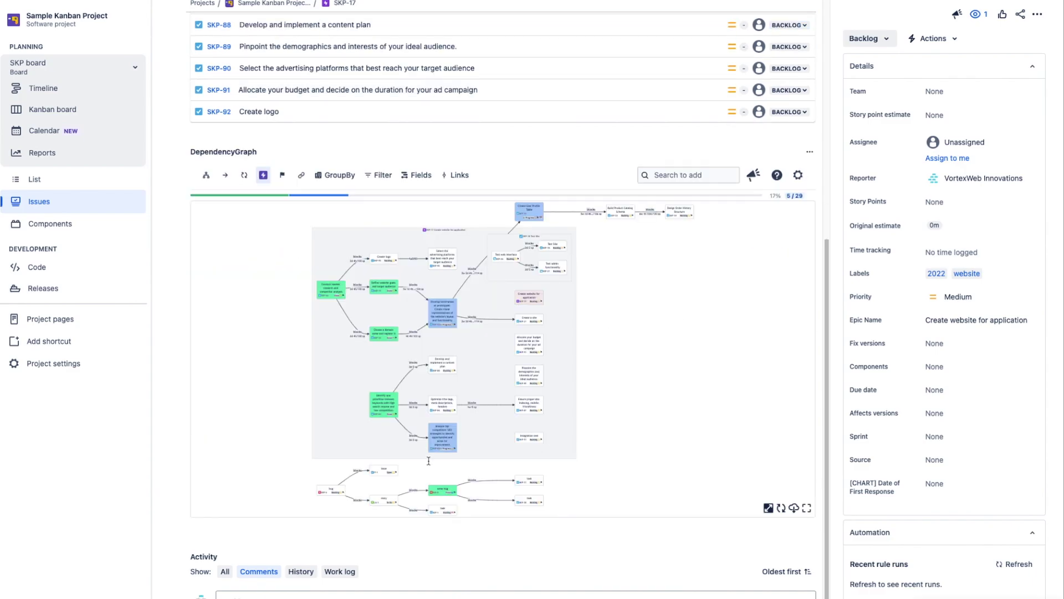
Add a Blocks link from Analyze top competitors' SEO strategies (SKP-85) to some bug (SKP-5).
{"action": "scroll", "coordinate": [375, 487], "scroll_direction": "up", "scroll_amount": 10}
{"action": "left_click_drag", "start_coordinate": [418, 477], "coordinate": [384, 347]}
{"action": "scroll", "coordinate": [492, 363], "scroll_direction": "down", "scroll_amount": 4}
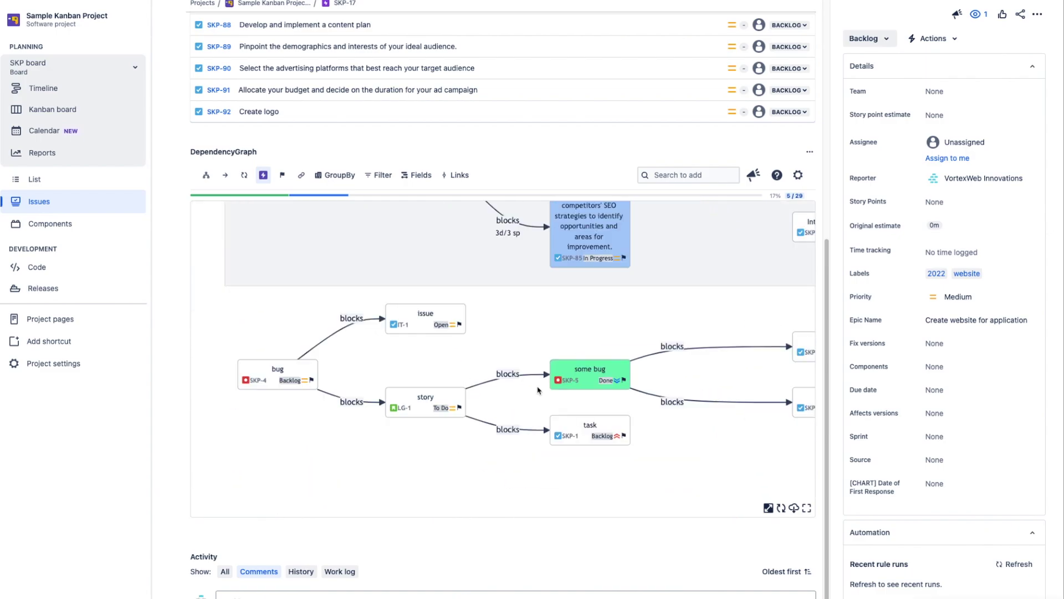
{"action": "scroll", "coordinate": [538, 389], "scroll_direction": "down", "scroll_amount": 5}
{"action": "scroll", "coordinate": [505, 358], "scroll_direction": "up", "scroll_amount": 3}
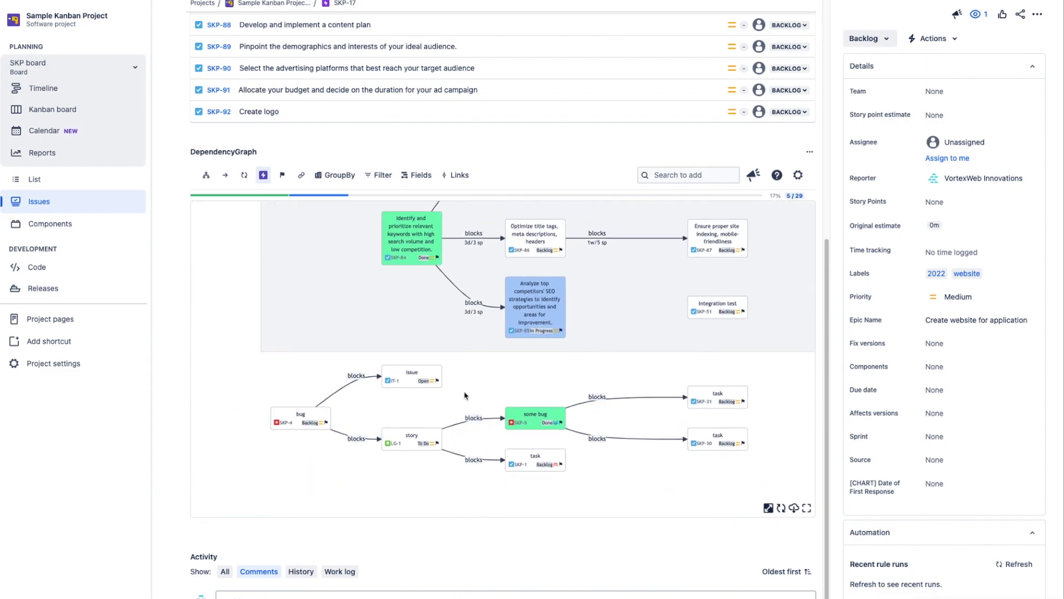
{"action": "left_click_drag", "start_coordinate": [533, 321], "coordinate": [523, 422]}
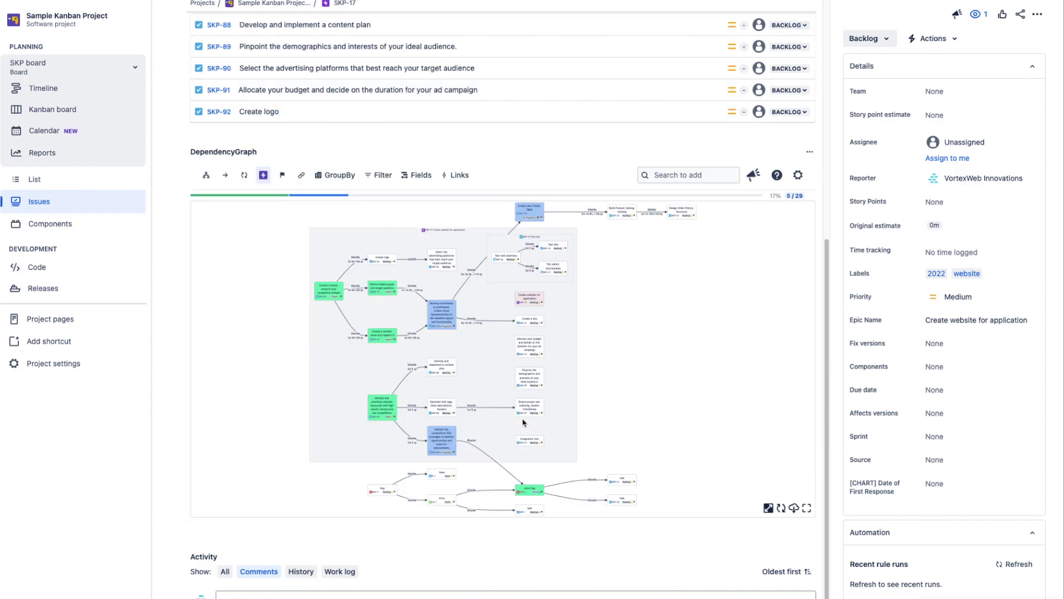
Search with the JQL query "project = SKP ORDER BY Rank ASC" and add issues SKP-3 and SKP-2 to the graph.
{"action": "left_click", "coordinate": [665, 177]}
{"action": "left_click", "coordinate": [388, 198]}
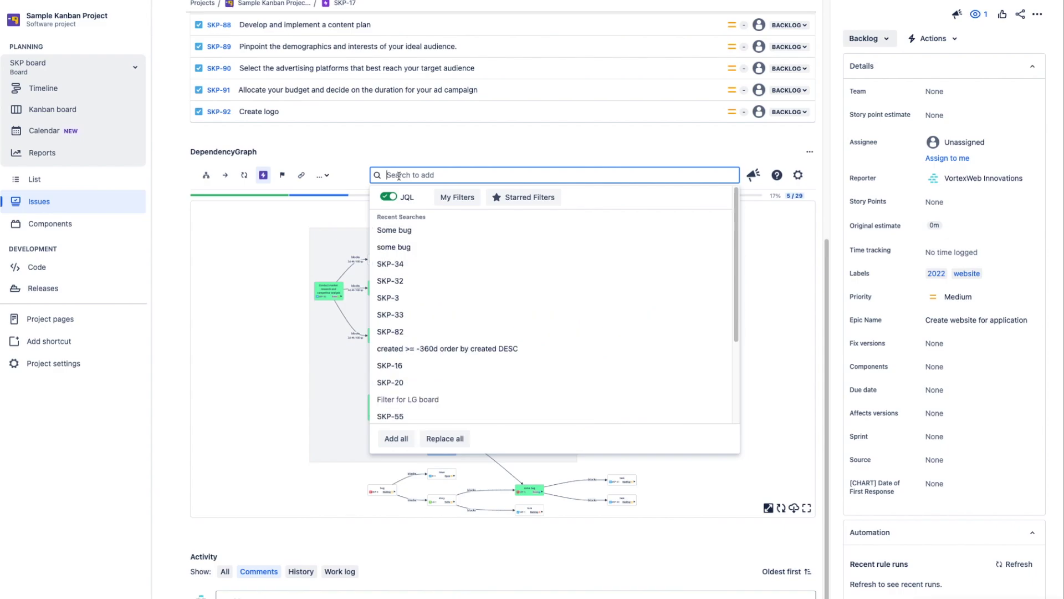
{"action": "type", "text": "project = SKP ORDER BY Rank ASC"}
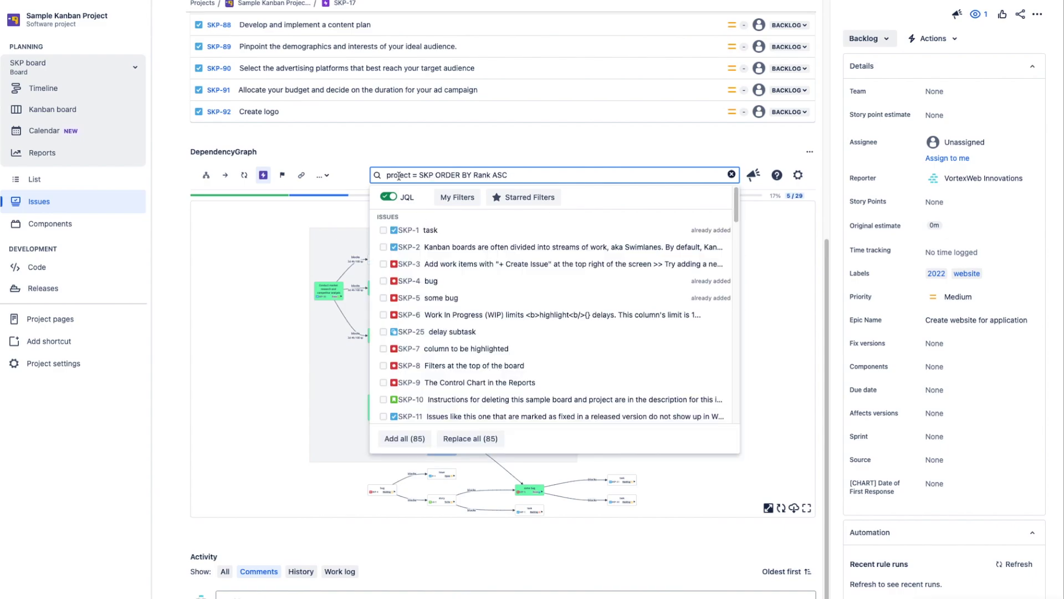
{"action": "left_click", "coordinate": [383, 264]}
{"action": "left_click", "coordinate": [383, 247]}
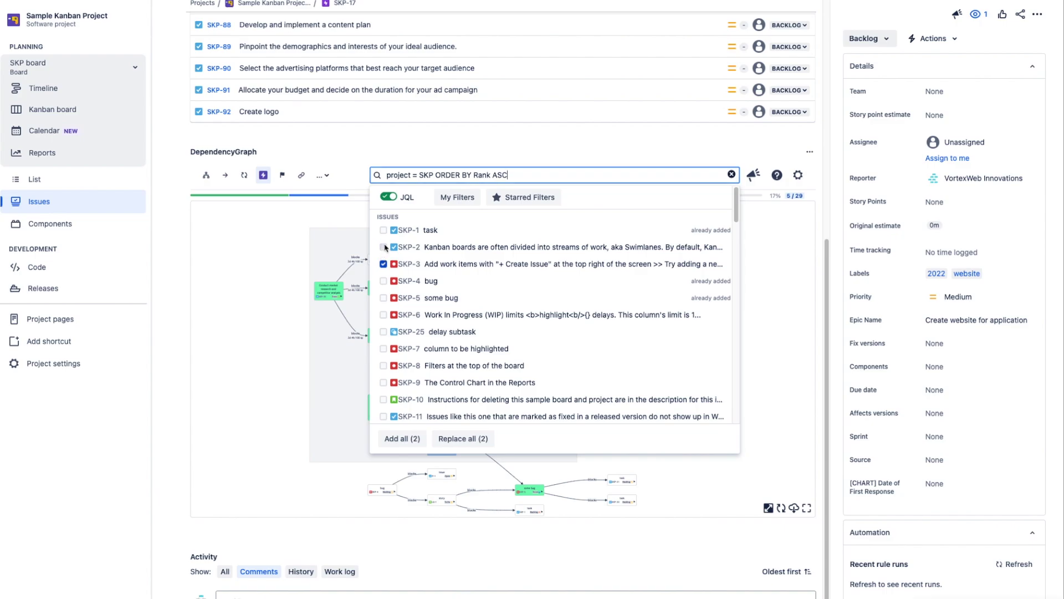
{"action": "left_click", "coordinate": [403, 438]}
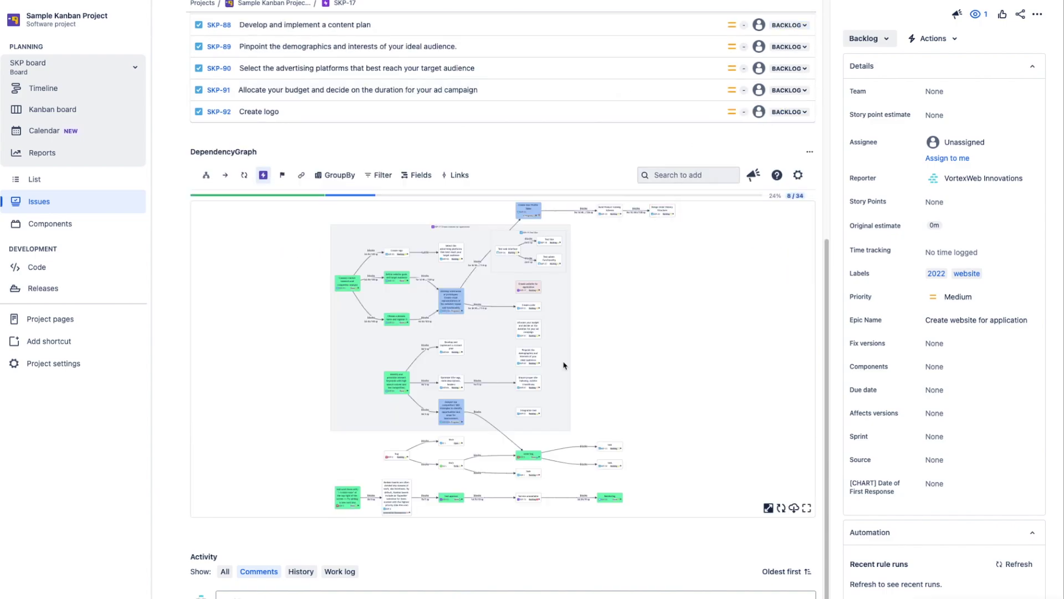
{"action": "scroll", "coordinate": [405, 506], "scroll_direction": "up", "scroll_amount": 10}
{"action": "scroll", "coordinate": [455, 478], "scroll_direction": "down", "scroll_amount": 6}
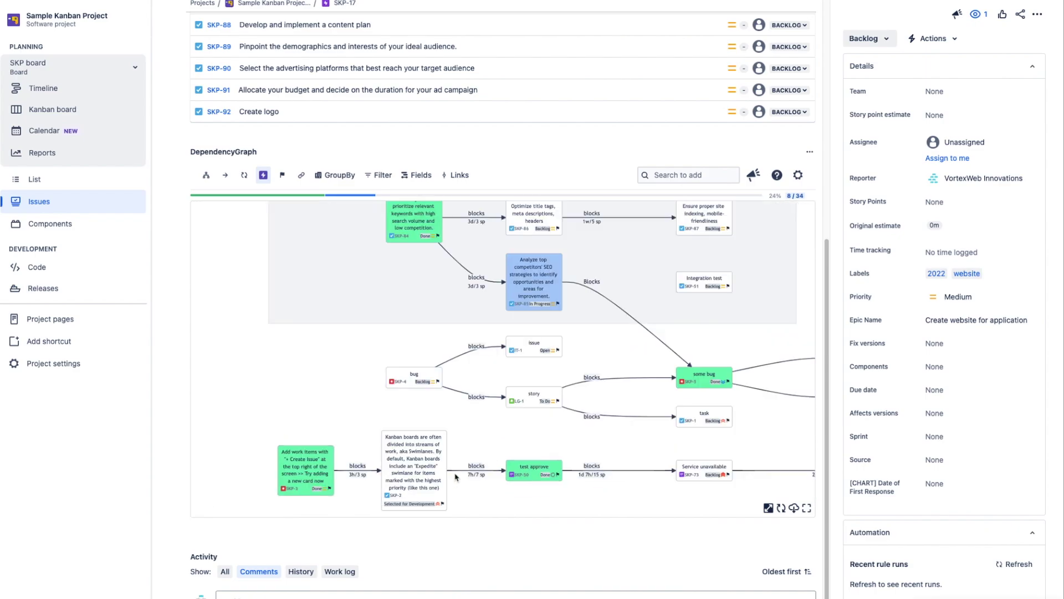
{"action": "left_click_drag", "start_coordinate": [497, 478], "coordinate": [431, 455]}
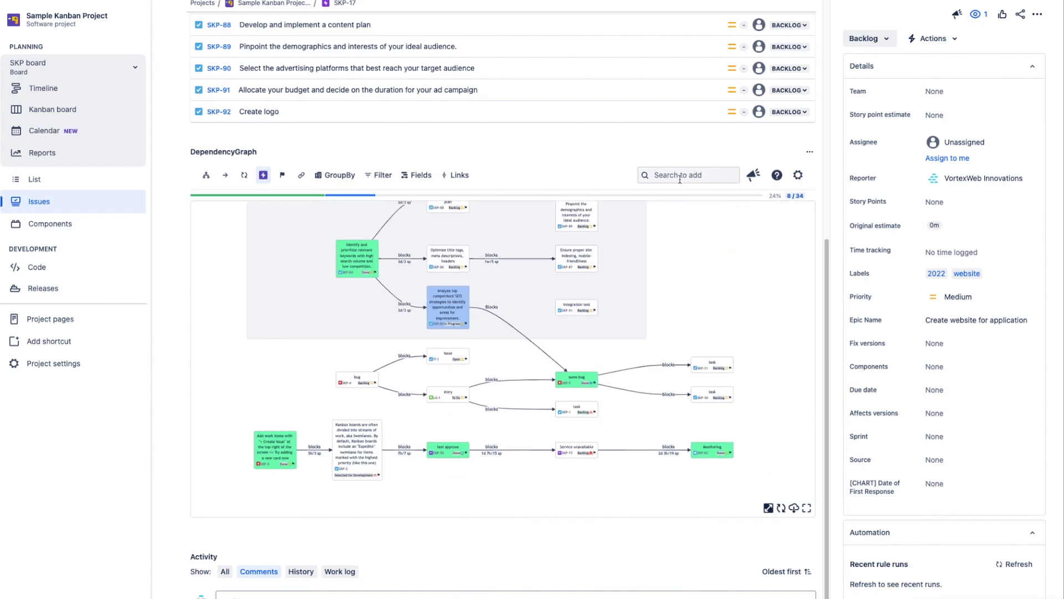
Compare the saved filters offered in the graph's search with Jira's own list of starred and recent filters.
{"action": "left_click", "coordinate": [674, 176]}
{"action": "left_click", "coordinate": [463, 199]}
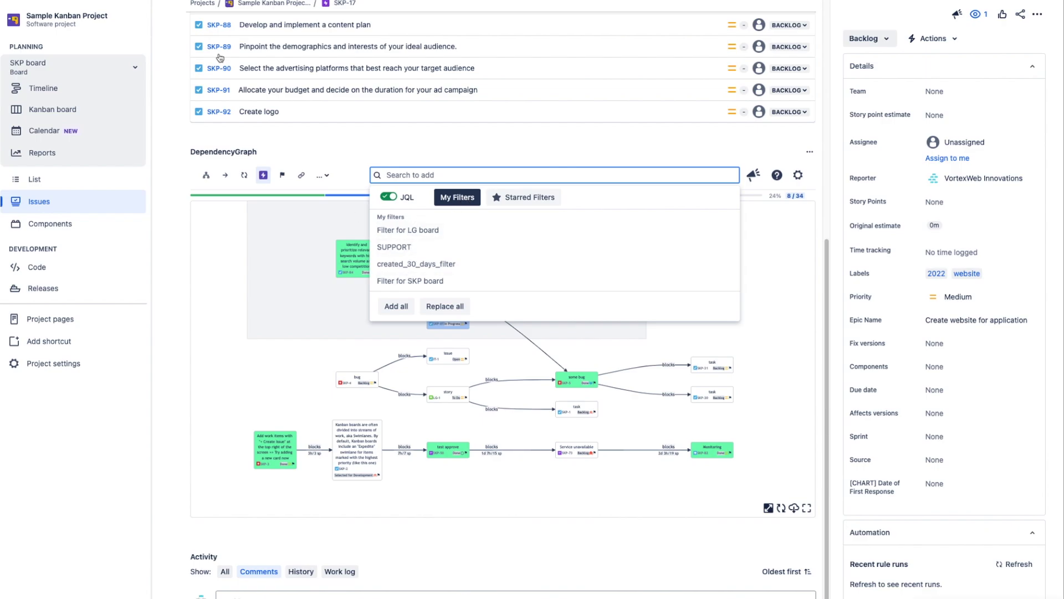
{"action": "left_click", "coordinate": [189, 1]}
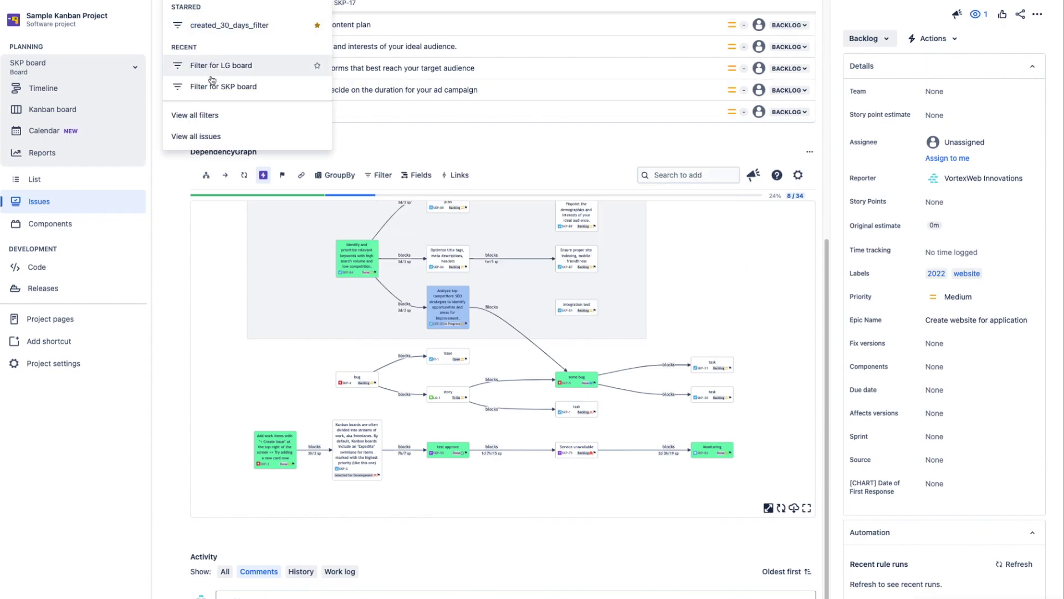
Apply the saved Filter for LG board and replace the graph's contents with issues LG-3 and LG-4.
{"action": "left_click", "coordinate": [690, 175]}
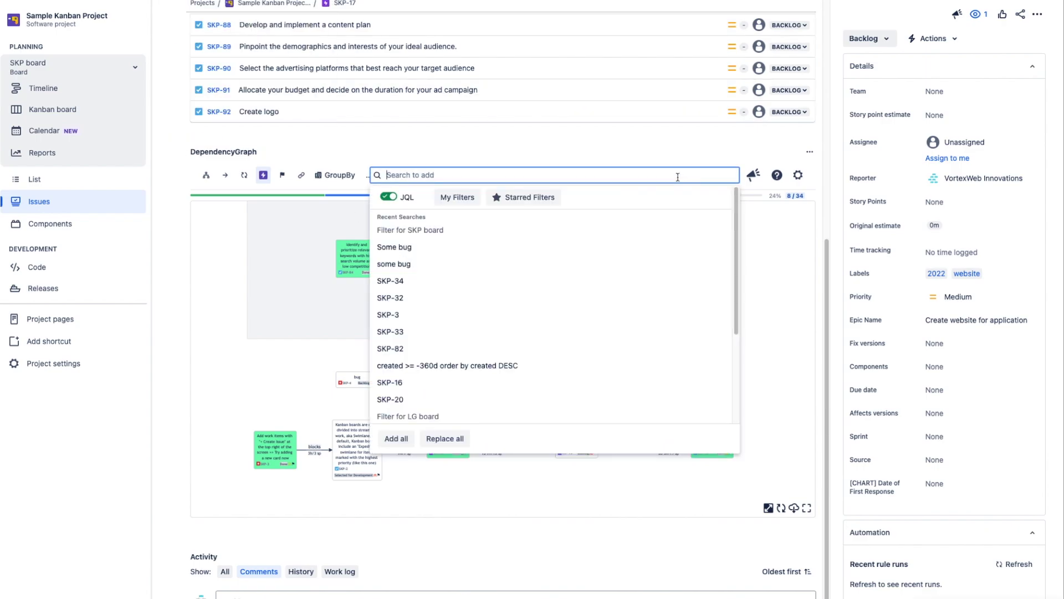
{"action": "left_click", "coordinate": [526, 198]}
{"action": "left_click", "coordinate": [458, 198]}
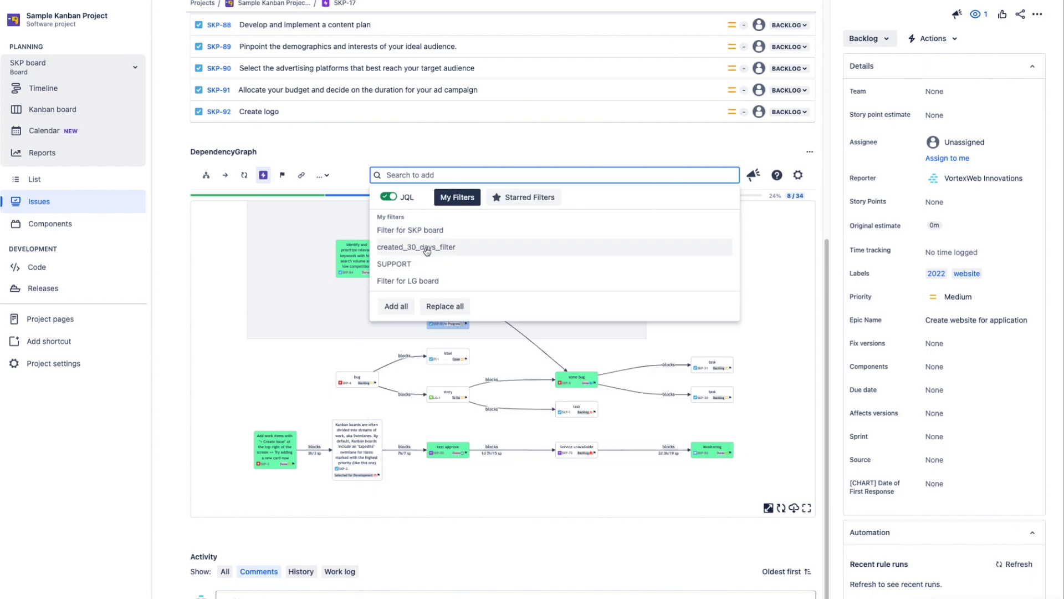
{"action": "left_click", "coordinate": [432, 281]}
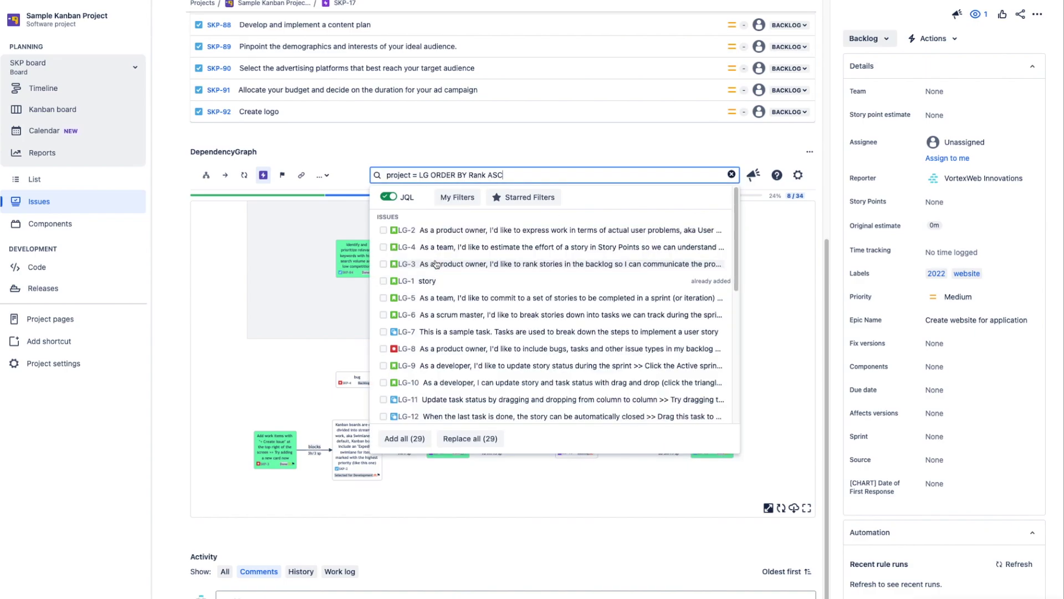
{"action": "left_click", "coordinate": [383, 264]}
{"action": "left_click", "coordinate": [383, 247]}
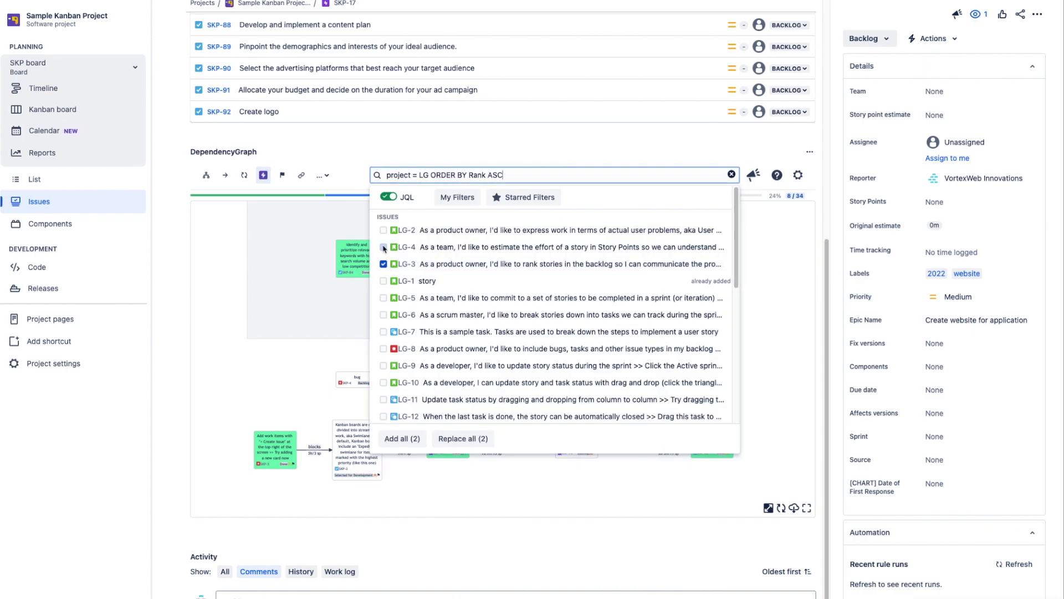
{"action": "left_click", "coordinate": [474, 440]}
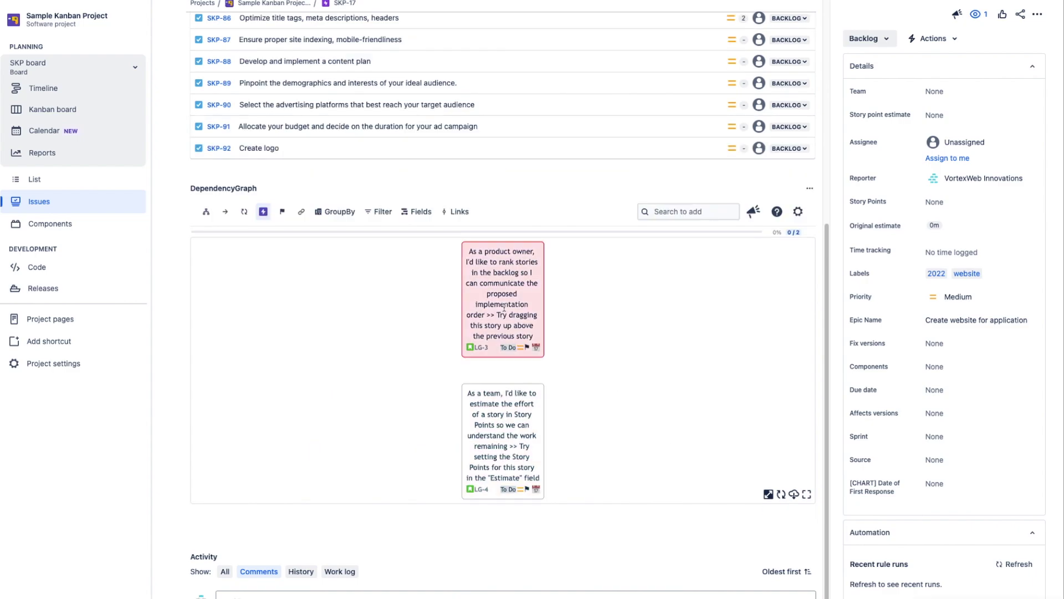
Add a Blocks link from LG-3 to LG-4 and restrict the graph to linked issues only.
{"action": "left_click", "coordinate": [300, 211]}
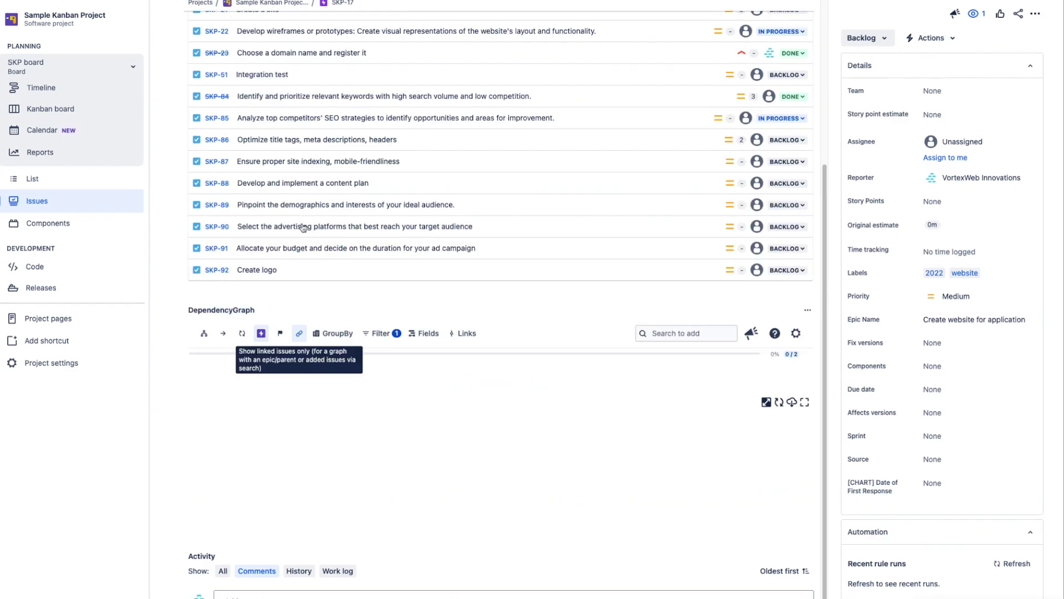
{"action": "left_click", "coordinate": [300, 334]}
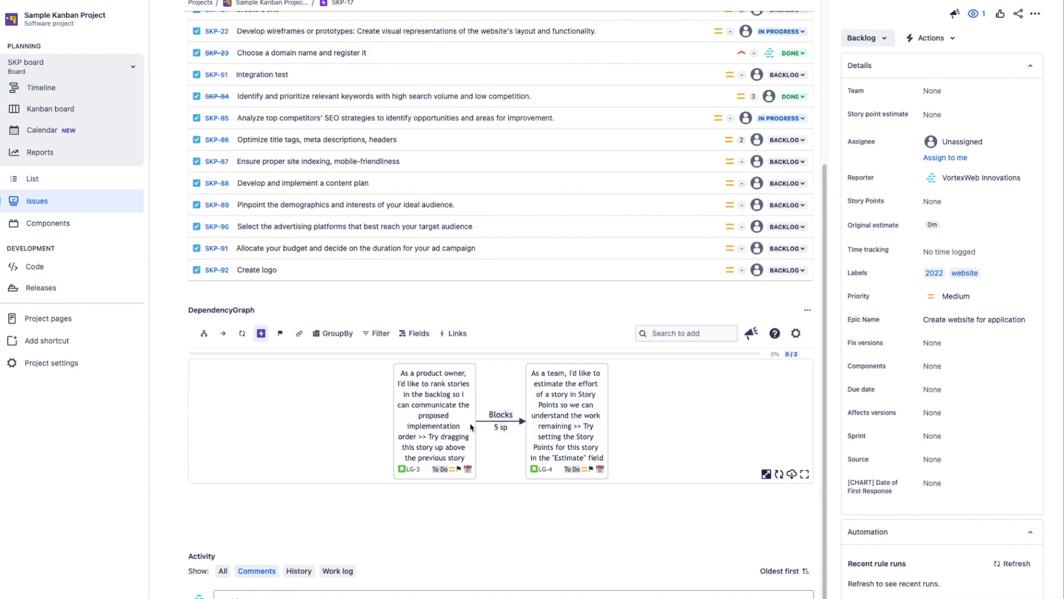
{"action": "left_click", "coordinate": [299, 335]}
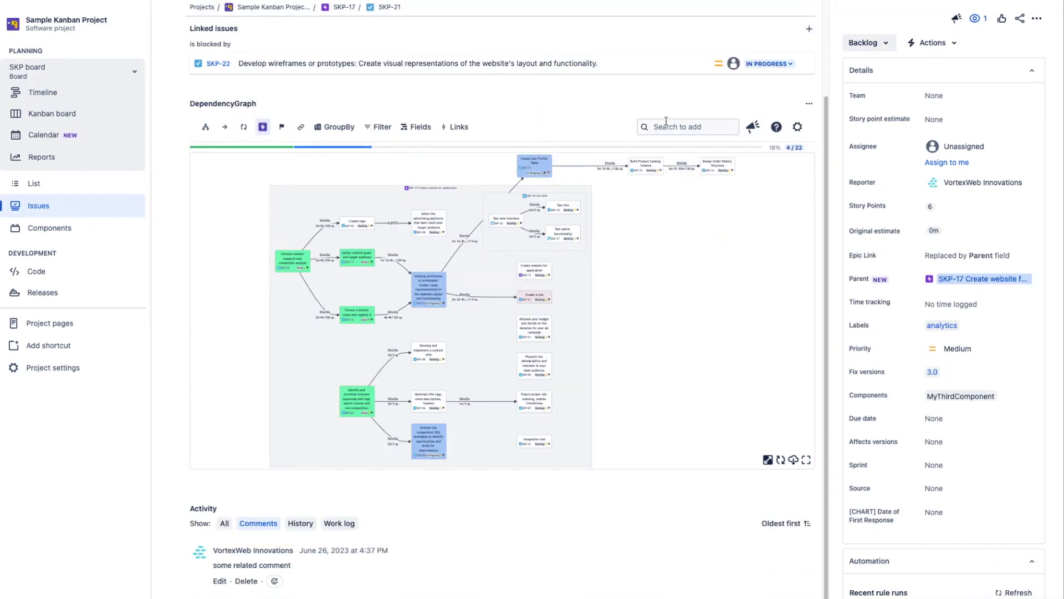
Add all issues from the saved Filter for LG board to the existing graph.
{"action": "left_click", "coordinate": [665, 126]}
{"action": "left_click", "coordinate": [456, 150]}
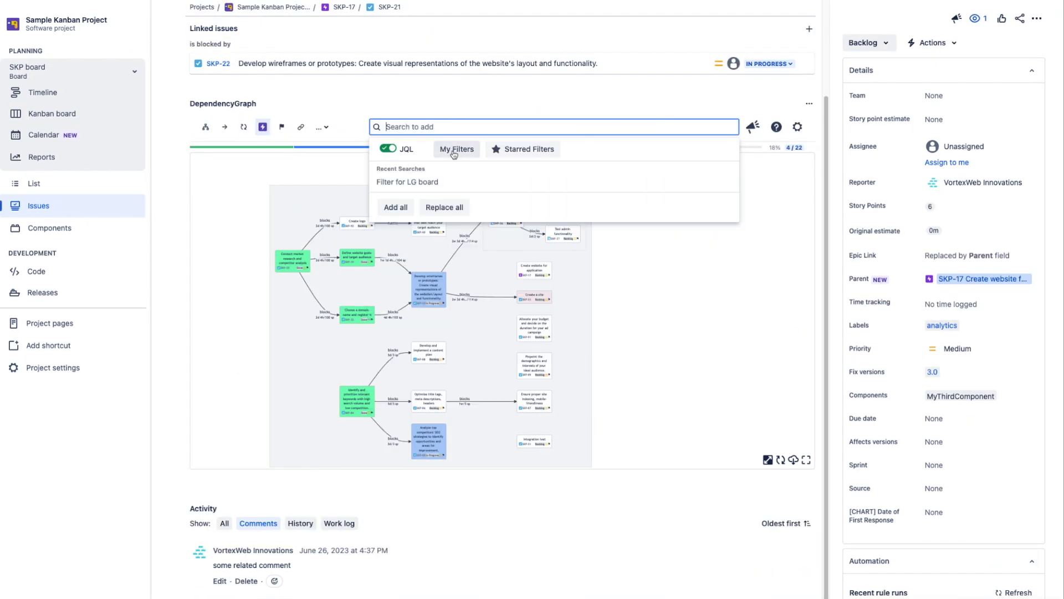
{"action": "left_click", "coordinate": [434, 186]}
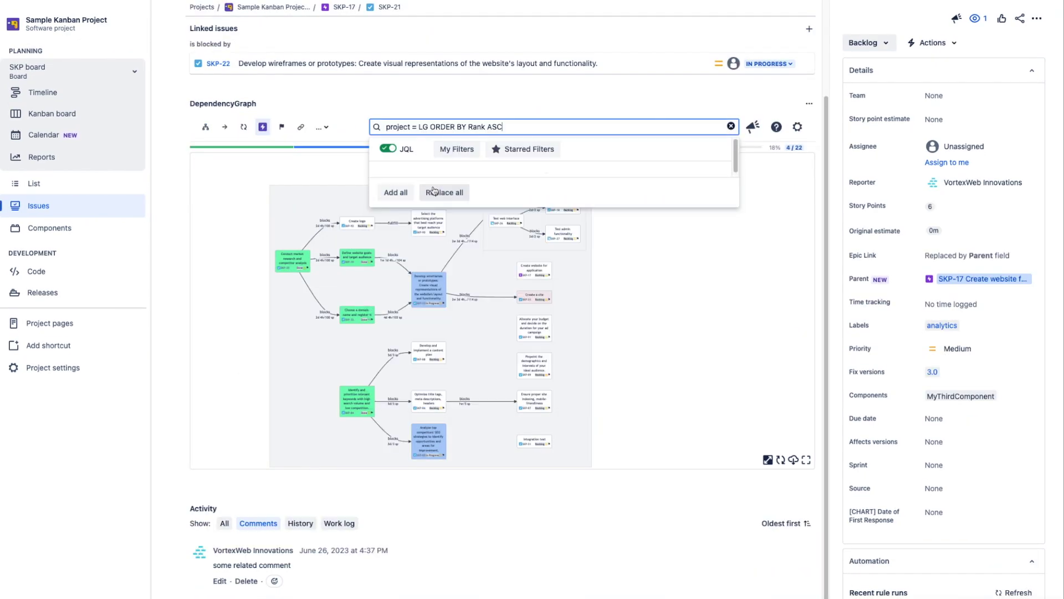
{"action": "left_click", "coordinate": [397, 391]}
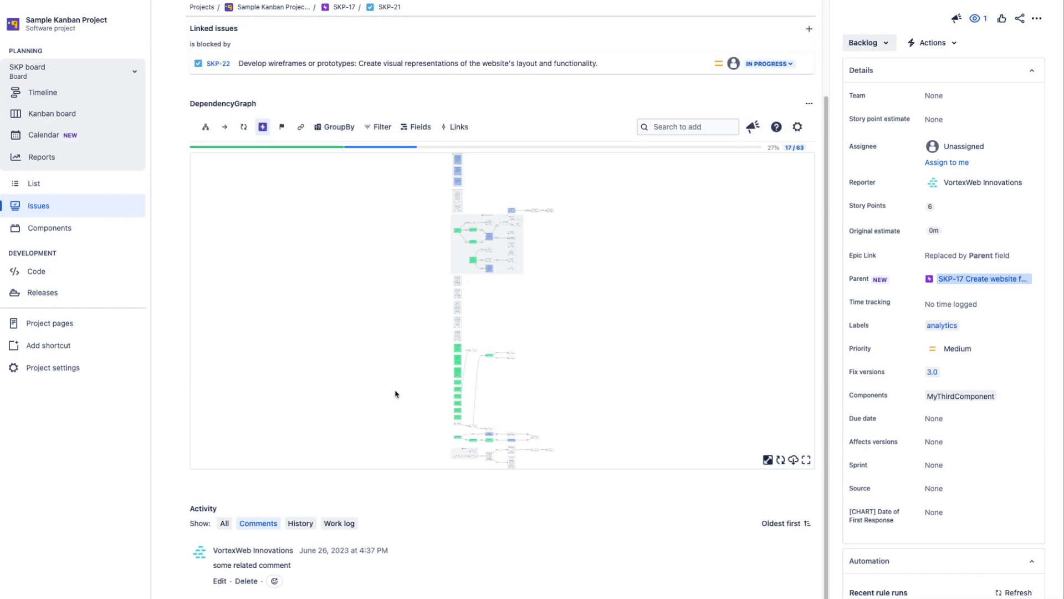
Show the graph's filter options, restrict the graph to issues connected to IT-1, and clear that restriction.
{"action": "scroll", "coordinate": [434, 398], "scroll_direction": "up", "scroll_amount": 10}
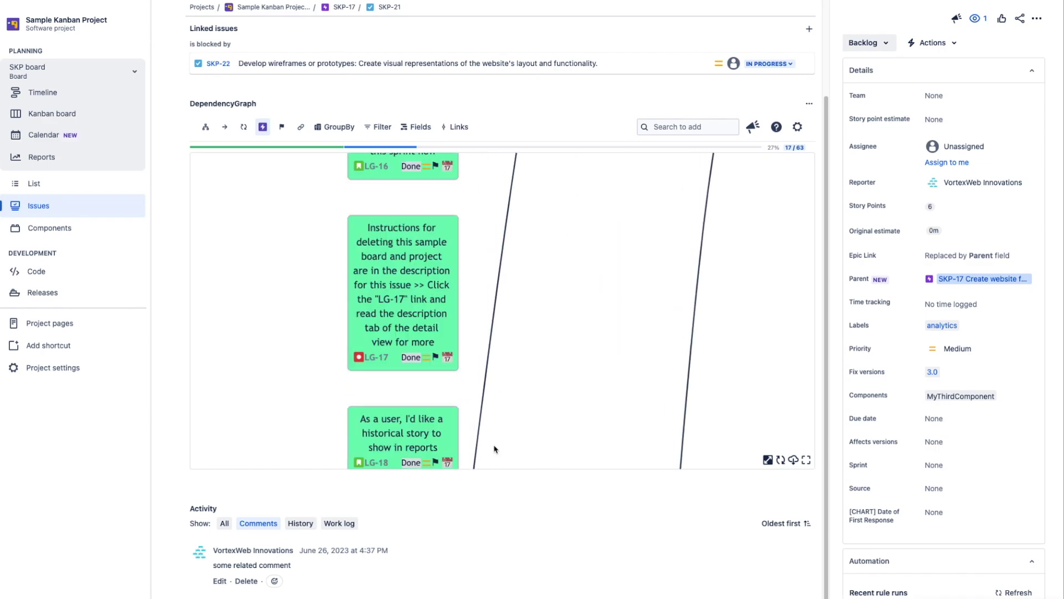
{"action": "scroll", "coordinate": [589, 244], "scroll_direction": "down", "scroll_amount": 5}
{"action": "left_click_drag", "start_coordinate": [593, 214], "coordinate": [502, 399]}
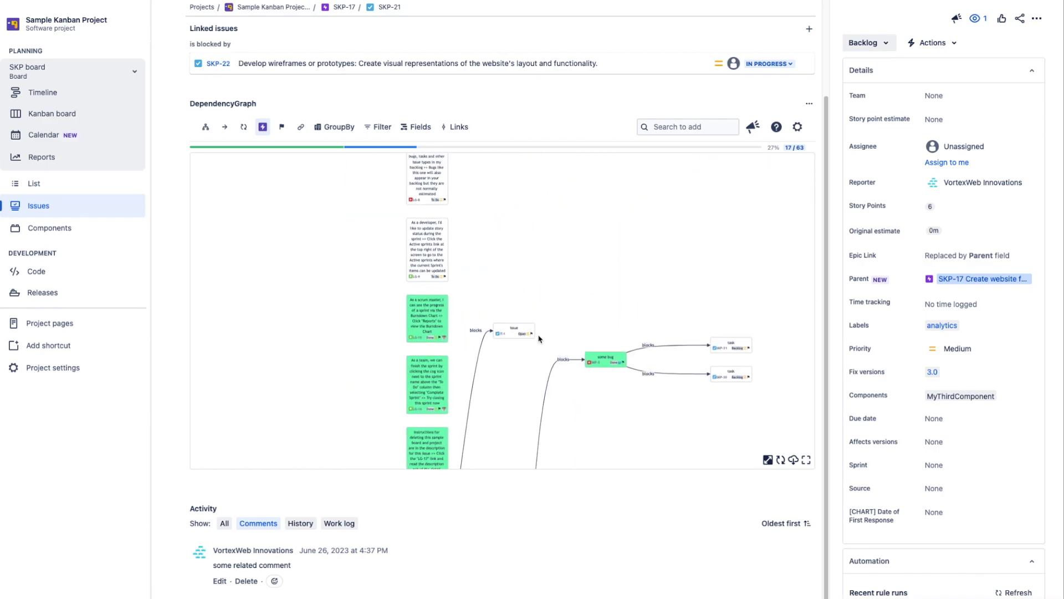
{"action": "left_click", "coordinate": [381, 127]}
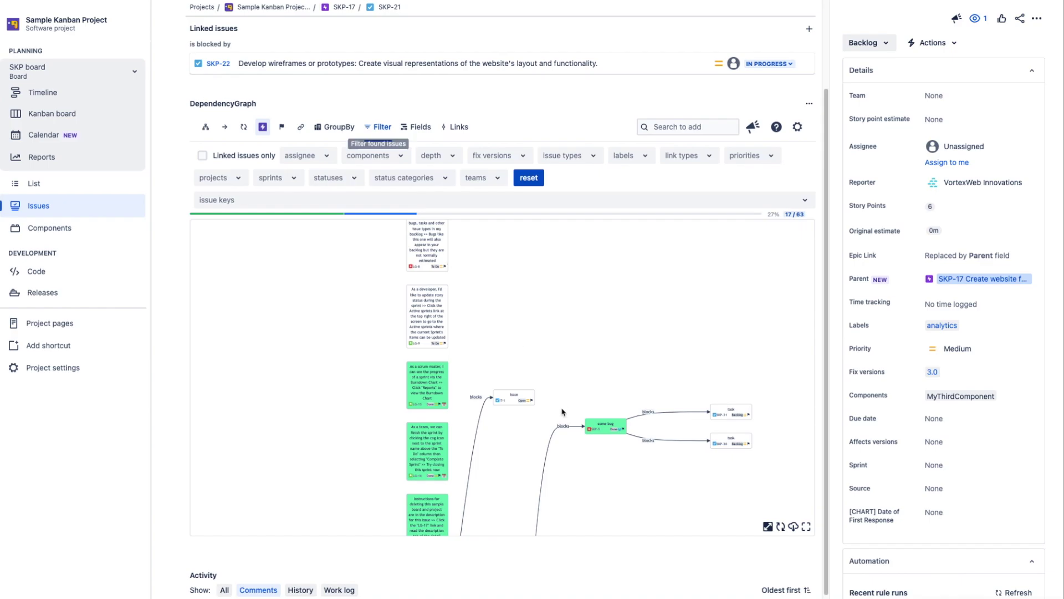
{"action": "scroll", "coordinate": [538, 407], "scroll_direction": "up", "scroll_amount": 4}
{"action": "left_click", "coordinate": [529, 399]}
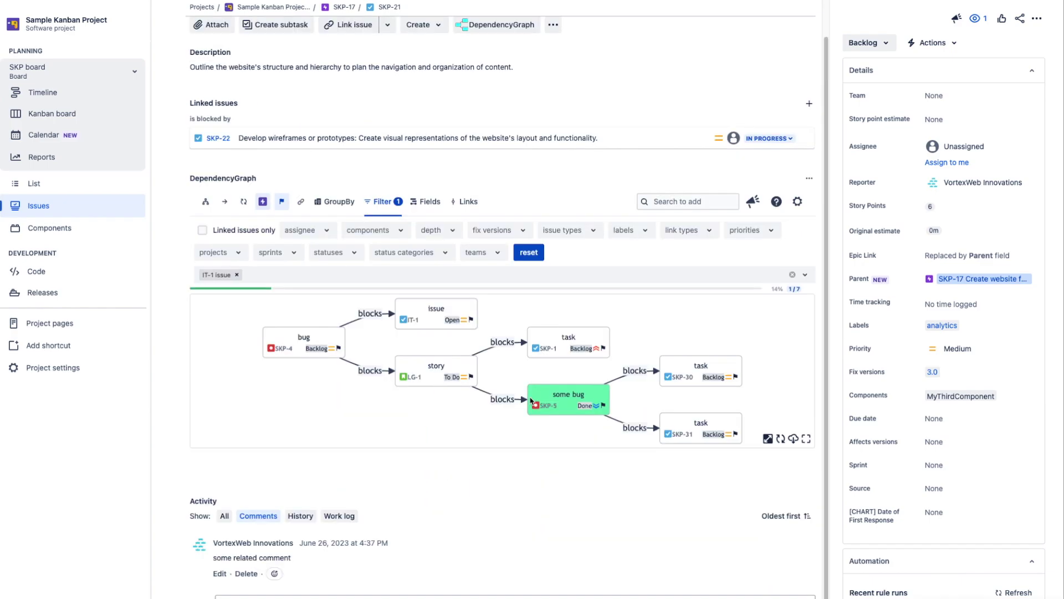
{"action": "left_click", "coordinate": [604, 407]}
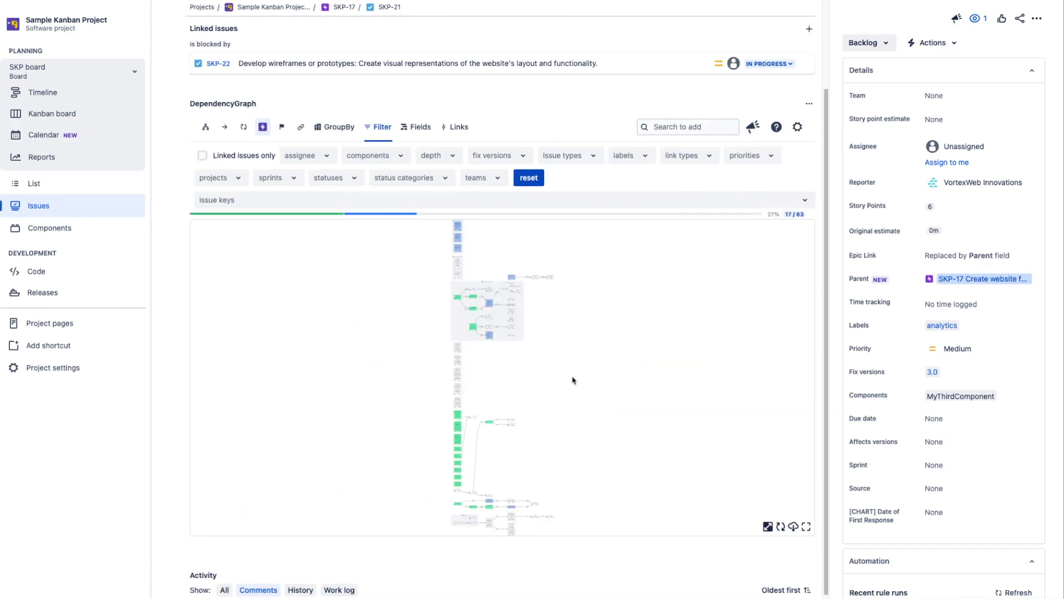
Try restricting the graph to issues connected to SKP-21 and to a depth of 2, clearing each filter.
{"action": "scroll", "coordinate": [513, 305], "scroll_direction": "up", "scroll_amount": 5}
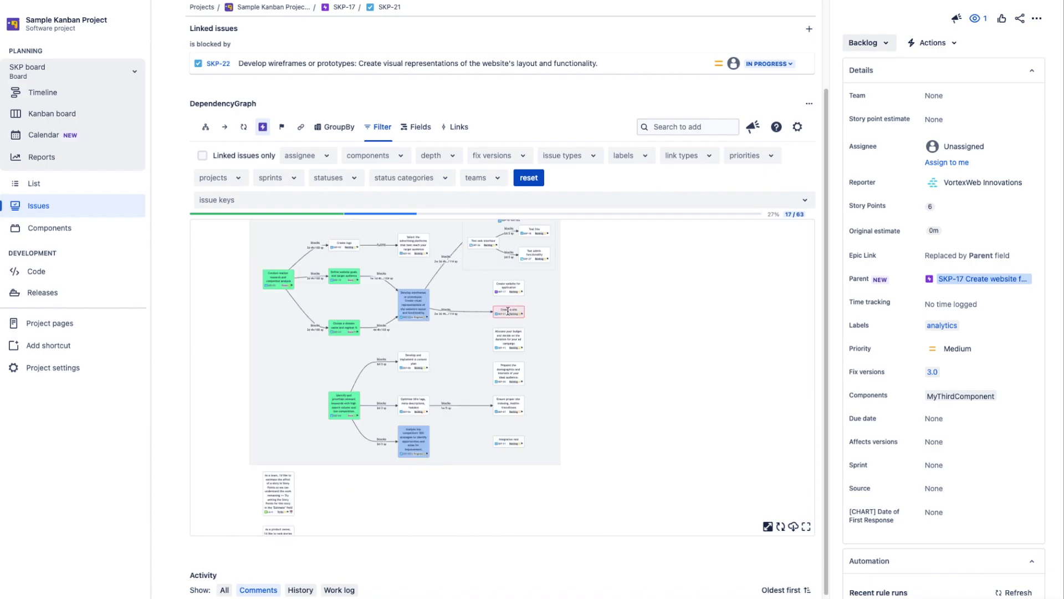
{"action": "left_click", "coordinate": [282, 127]}
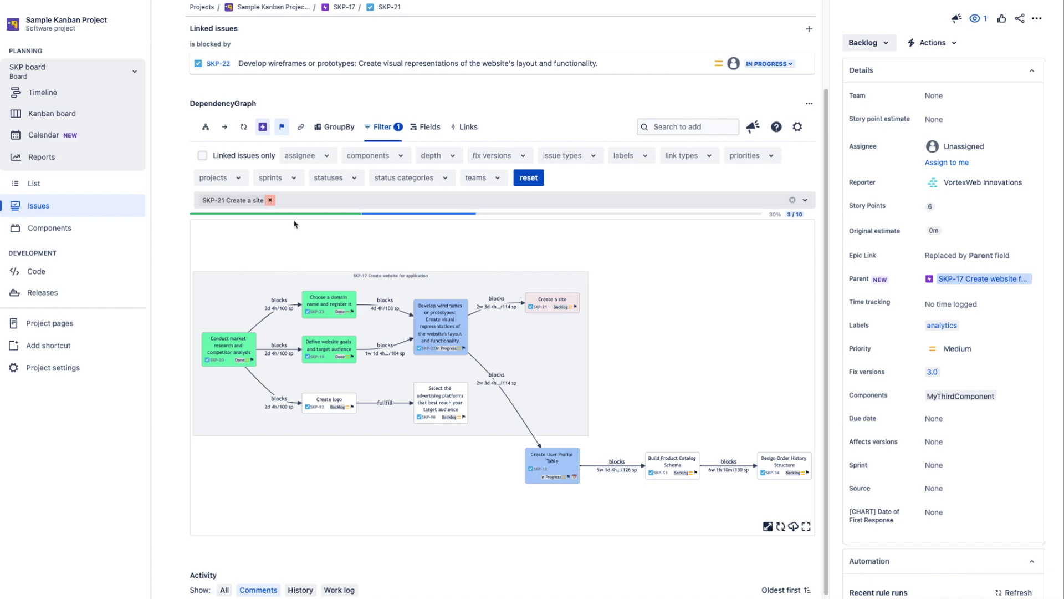
{"action": "left_click", "coordinate": [432, 161]}
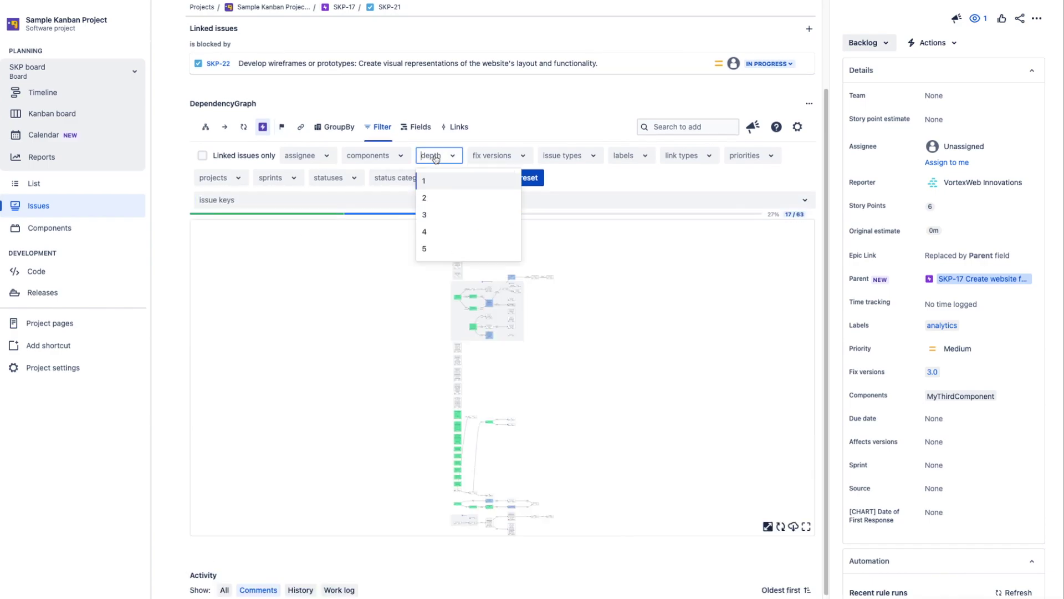
{"action": "left_click", "coordinate": [436, 198]}
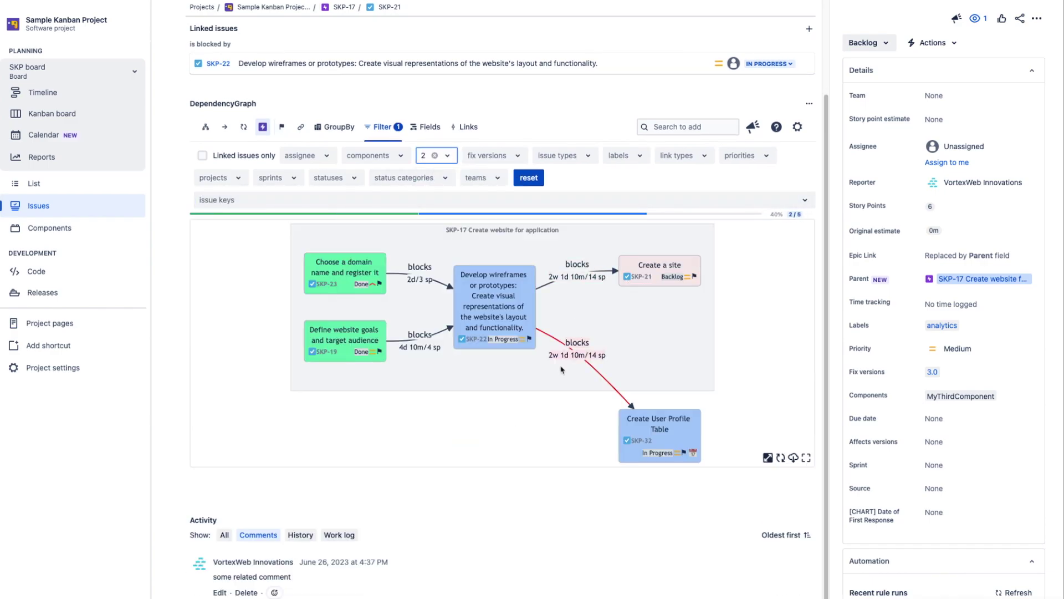
{"action": "left_click", "coordinate": [435, 157]}
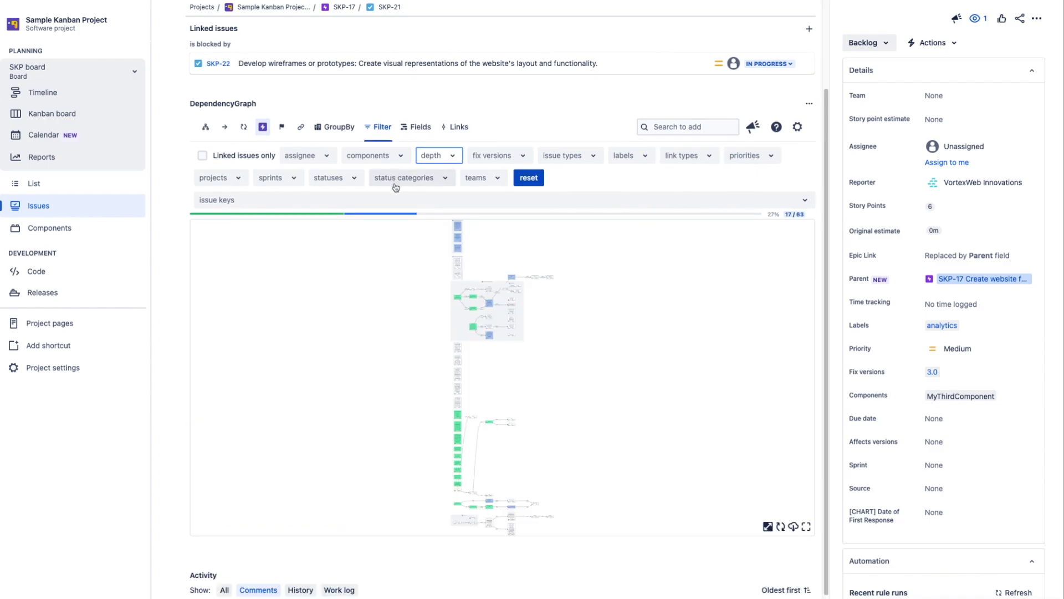
Try filtering the graph to issues with the status Done and clear the status filter.
{"action": "left_click", "coordinate": [336, 178]}
{"action": "left_click", "coordinate": [341, 237]}
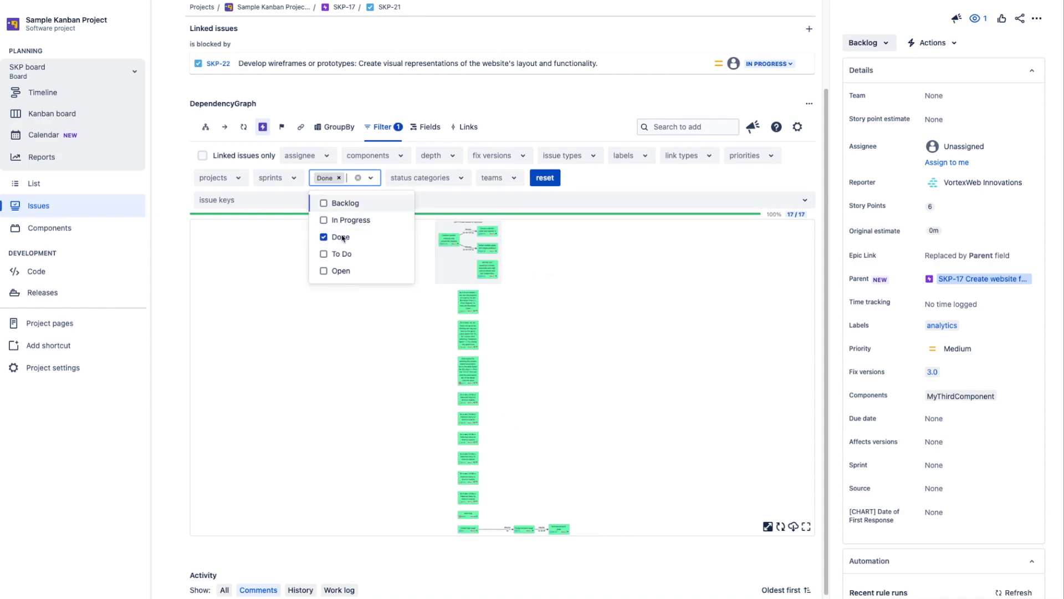
{"action": "left_click", "coordinate": [341, 237]}
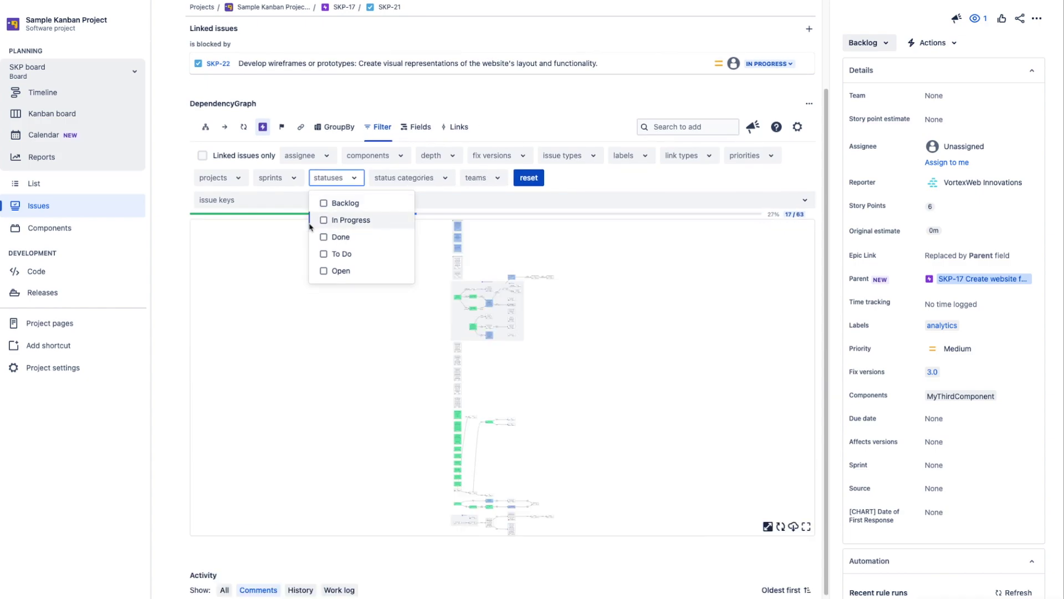
Try filtering the graph to issues with fix version 3.0 and clear the version filter.
{"action": "left_click", "coordinate": [498, 157]}
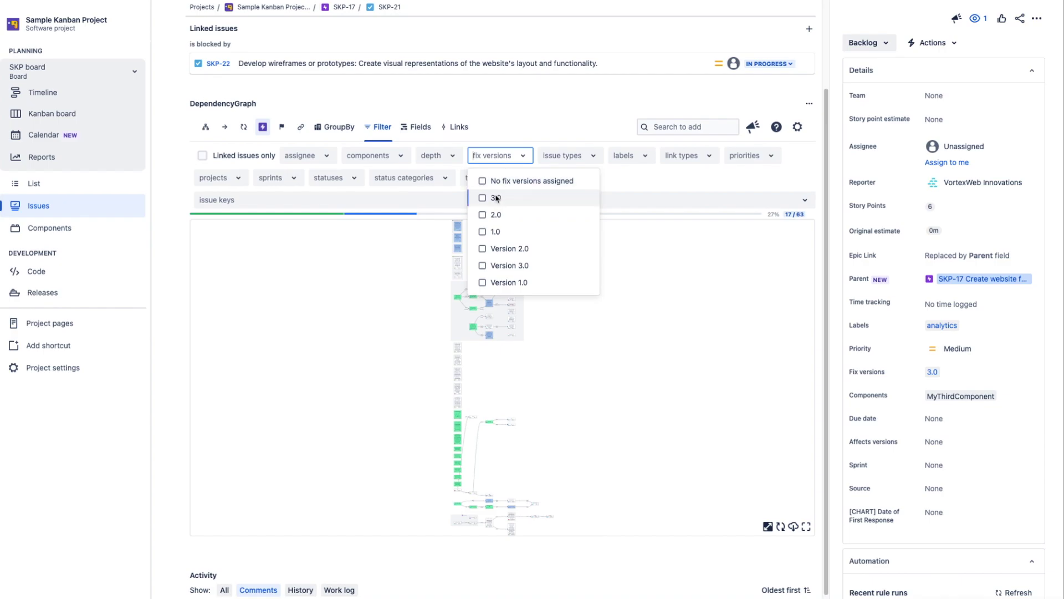
{"action": "left_click", "coordinate": [496, 198]}
{"action": "left_click", "coordinate": [514, 136]}
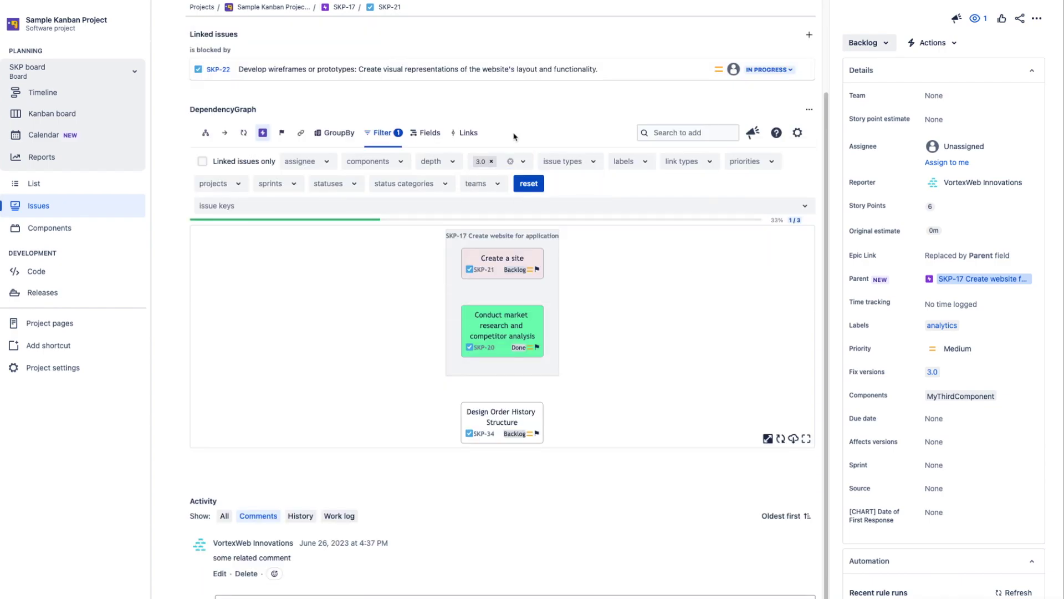
{"action": "left_click", "coordinate": [510, 160]}
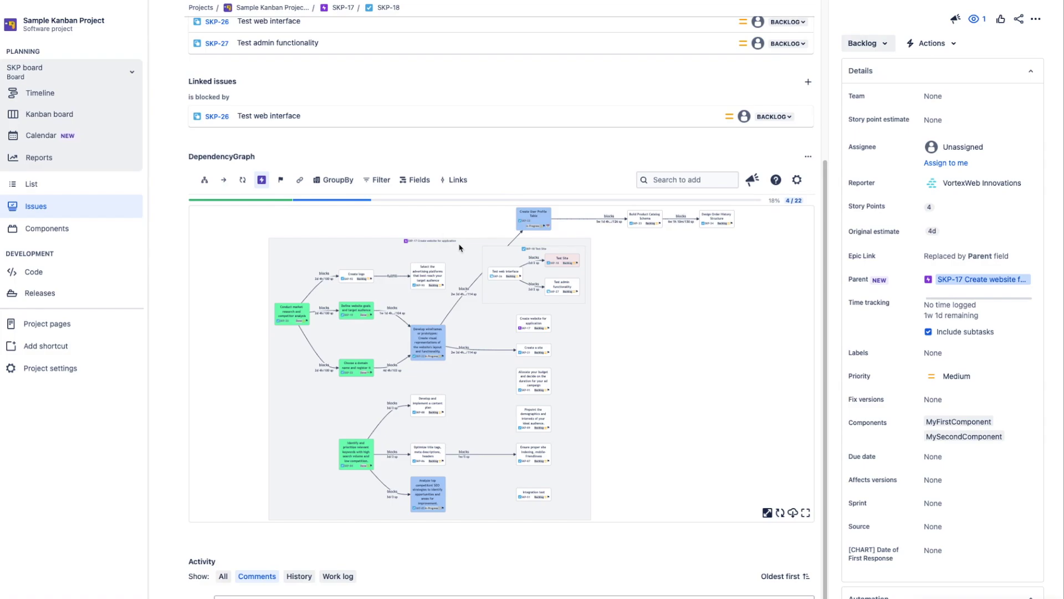
Inspect the Epic/Parent groups in SKP-18's graph and regroup the issues by Assignee.
{"action": "scroll", "coordinate": [422, 246], "scroll_direction": "up", "scroll_amount": 5}
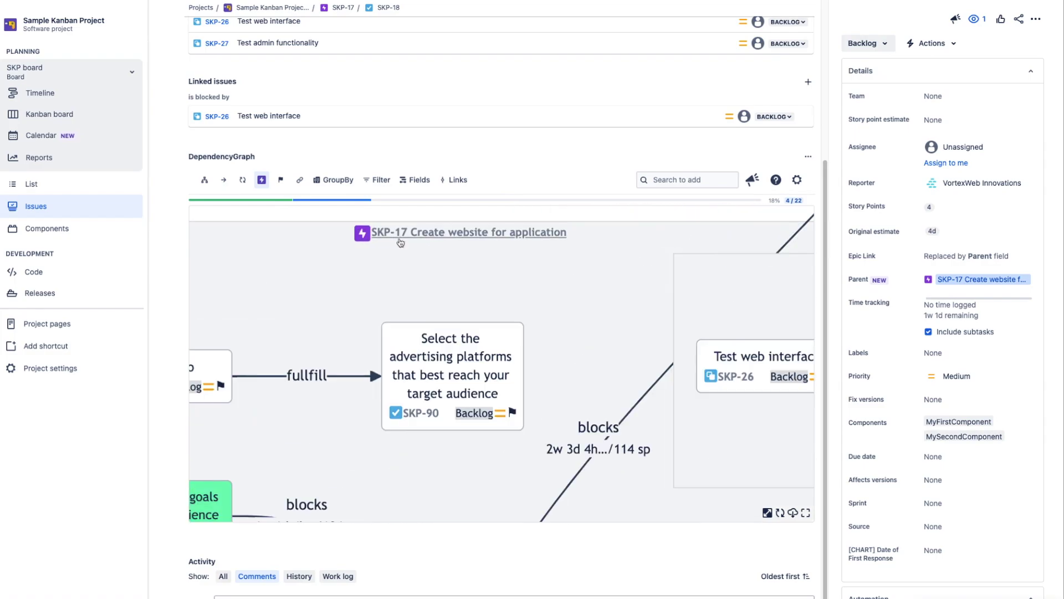
{"action": "left_click", "coordinate": [329, 183]}
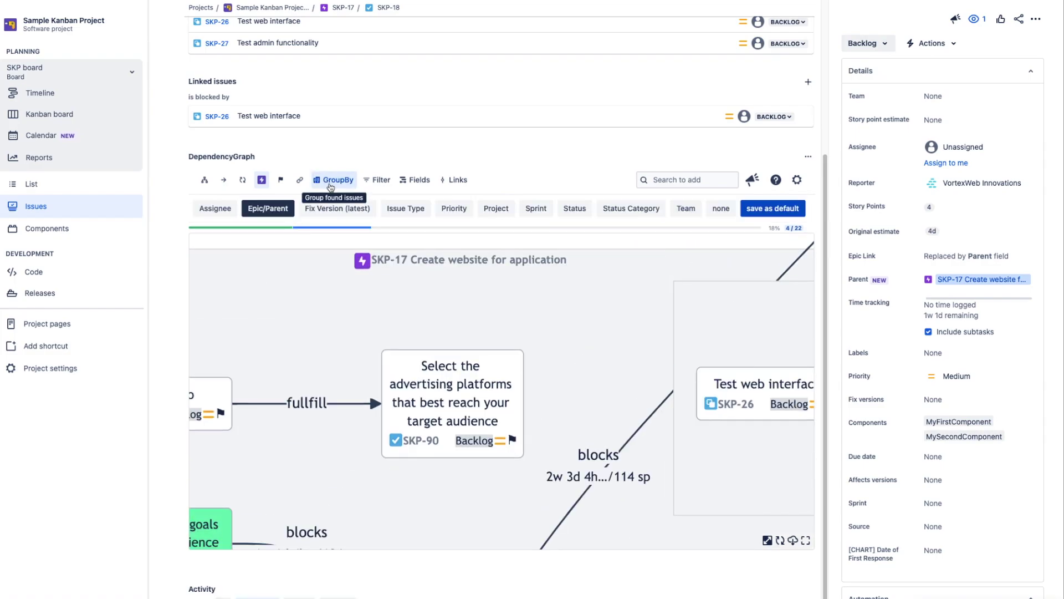
{"action": "left_click_drag", "start_coordinate": [563, 313], "coordinate": [309, 323]}
{"action": "scroll", "coordinate": [575, 316], "scroll_direction": "down", "scroll_amount": 2}
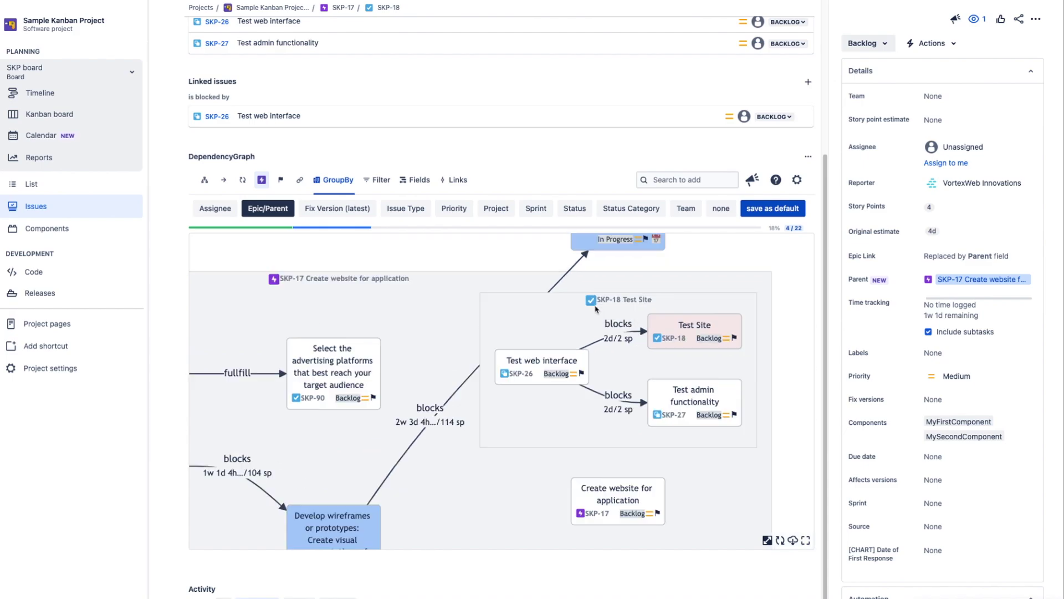
{"action": "left_click", "coordinate": [223, 212]}
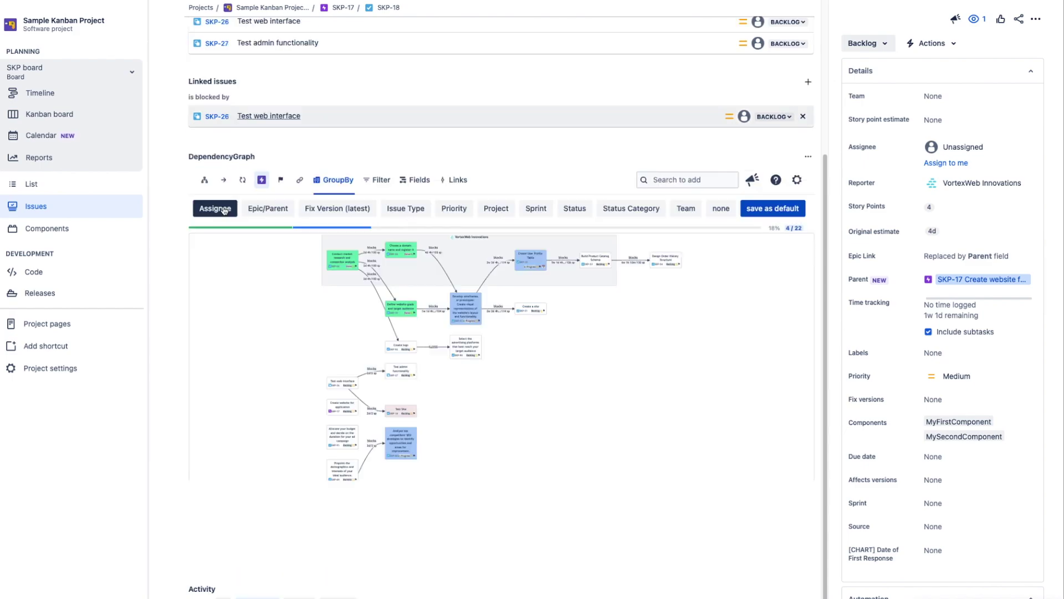
{"action": "scroll", "coordinate": [508, 249], "scroll_direction": "up", "scroll_amount": 5}
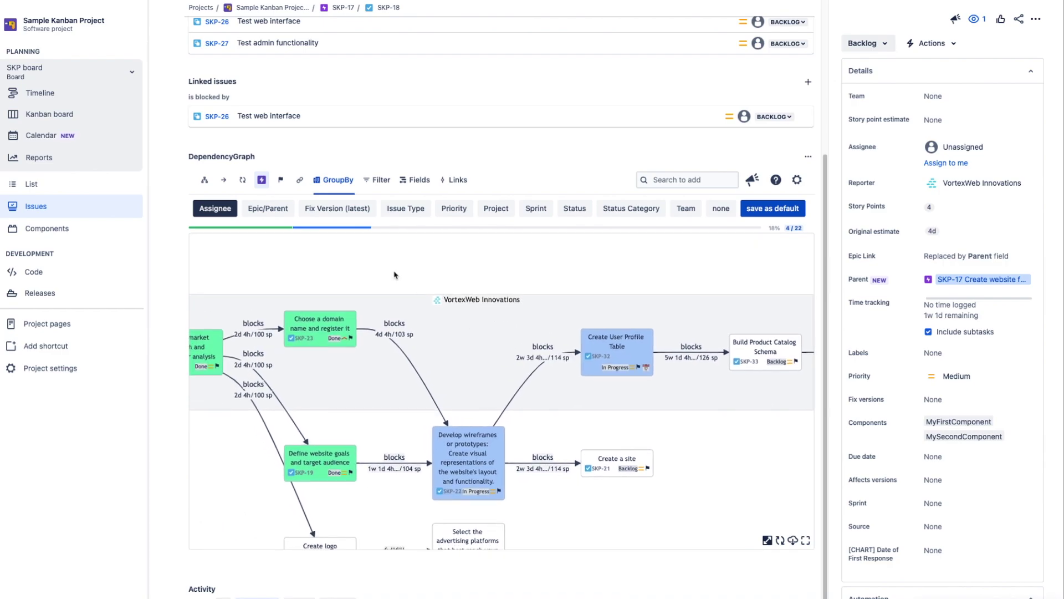
Group the graph's issues by Fix Version (latest) and inspect the version 1.0 and 2.0 groups.
{"action": "left_click", "coordinate": [337, 210]}
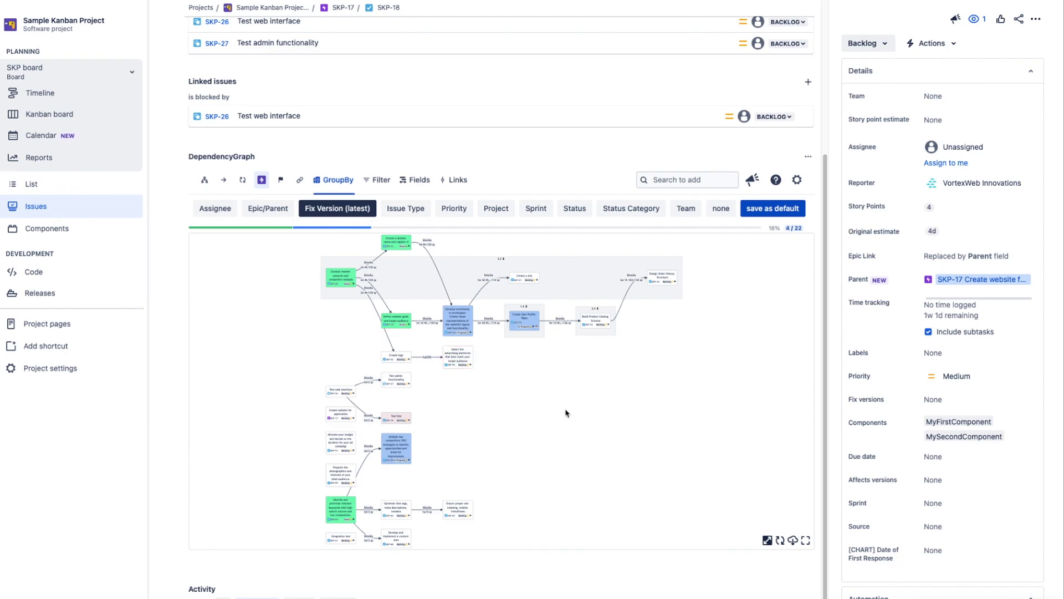
{"action": "scroll", "coordinate": [554, 294], "scroll_direction": "up", "scroll_amount": 5}
{"action": "scroll", "coordinate": [477, 453], "scroll_direction": "up", "scroll_amount": 3}
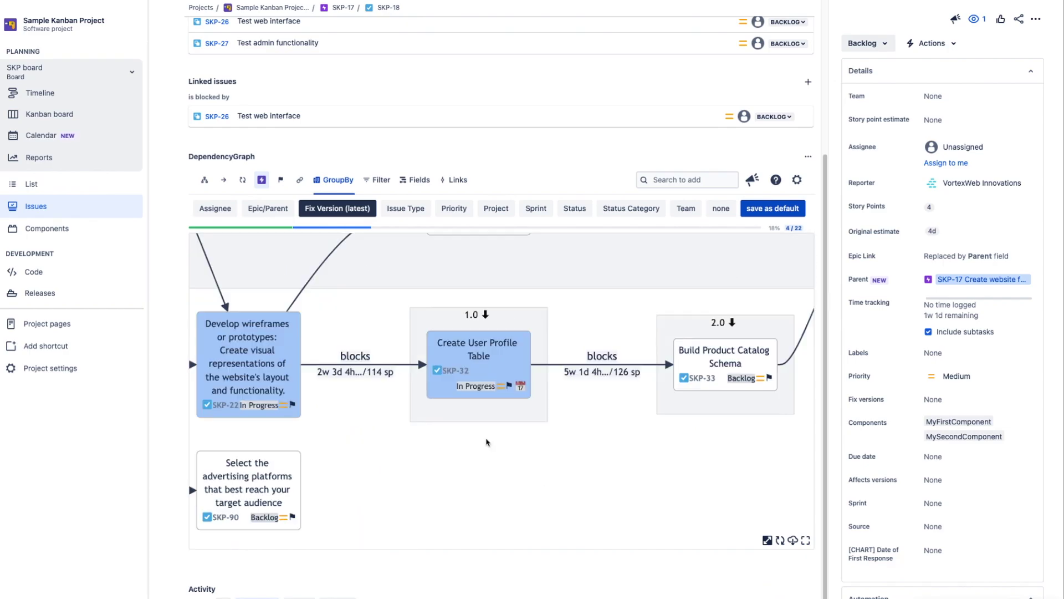
{"action": "scroll", "coordinate": [607, 524], "scroll_direction": "up", "scroll_amount": 3}
{"action": "left_click_drag", "start_coordinate": [606, 523], "coordinate": [488, 397]}
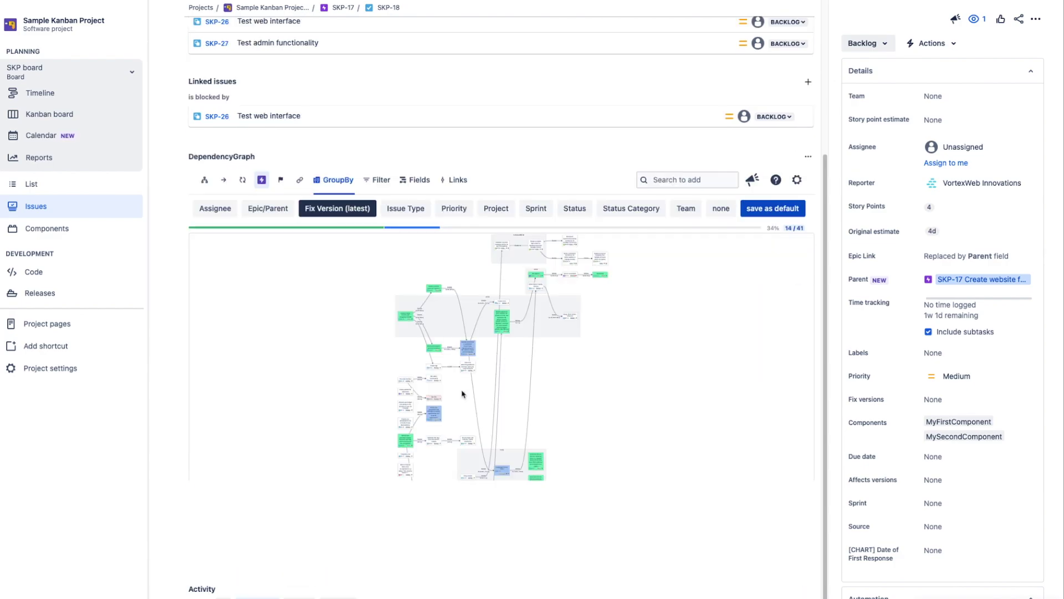
Examine how issues in the expanded graph are distributed and linked across the 1.0, 2.0 and 3.0 version groups.
{"action": "scroll", "coordinate": [497, 309], "scroll_direction": "up", "scroll_amount": 5}
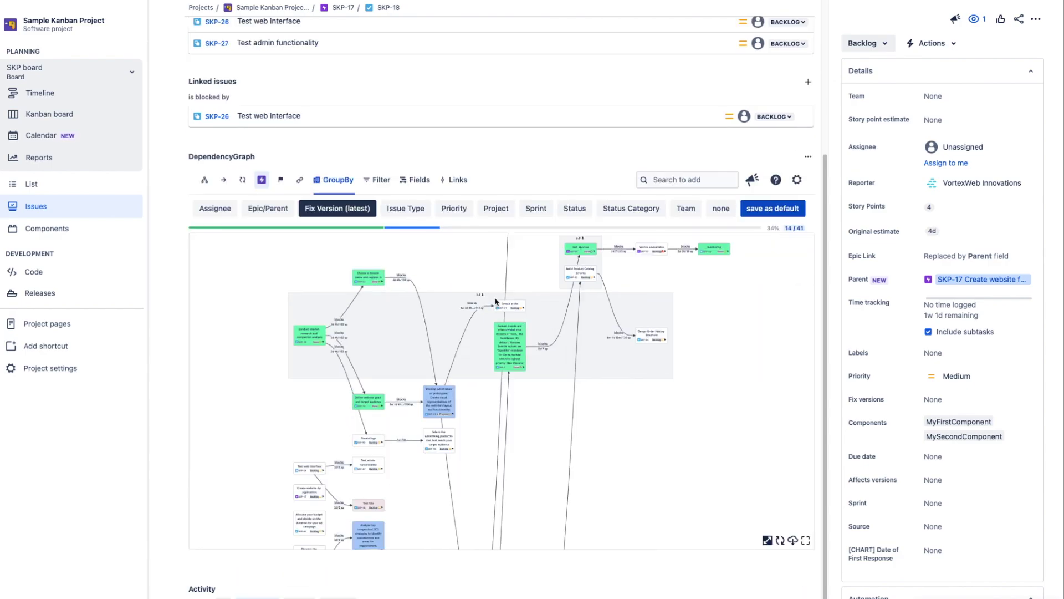
{"action": "left_click_drag", "start_coordinate": [589, 494], "coordinate": [571, 209]}
{"action": "left_click_drag", "start_coordinate": [554, 512], "coordinate": [516, 260]}
{"action": "left_click_drag", "start_coordinate": [487, 377], "coordinate": [514, 383]}
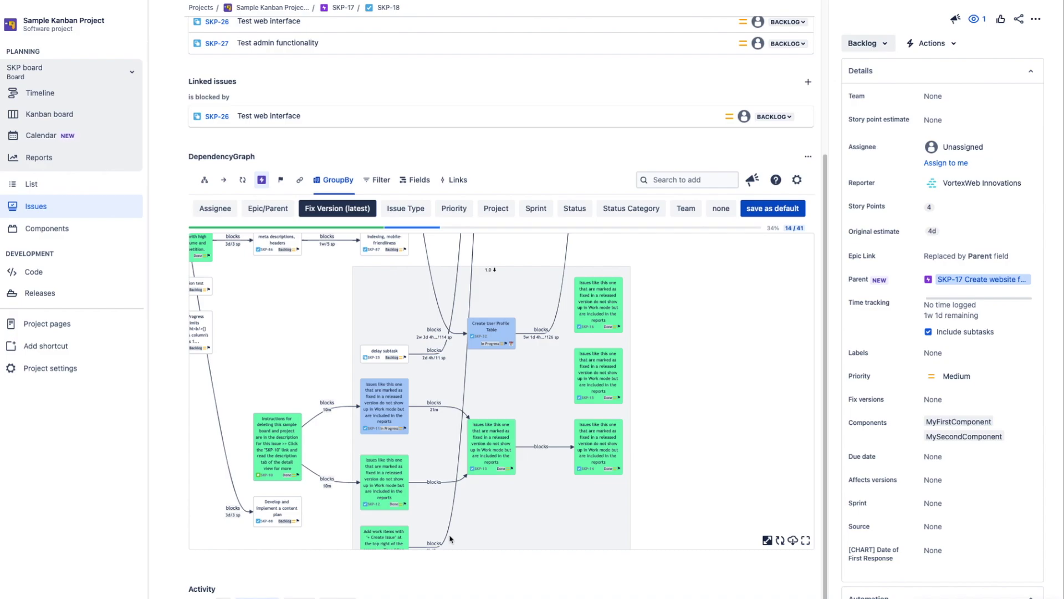
{"action": "scroll", "coordinate": [505, 410], "scroll_direction": "down", "scroll_amount": 5}
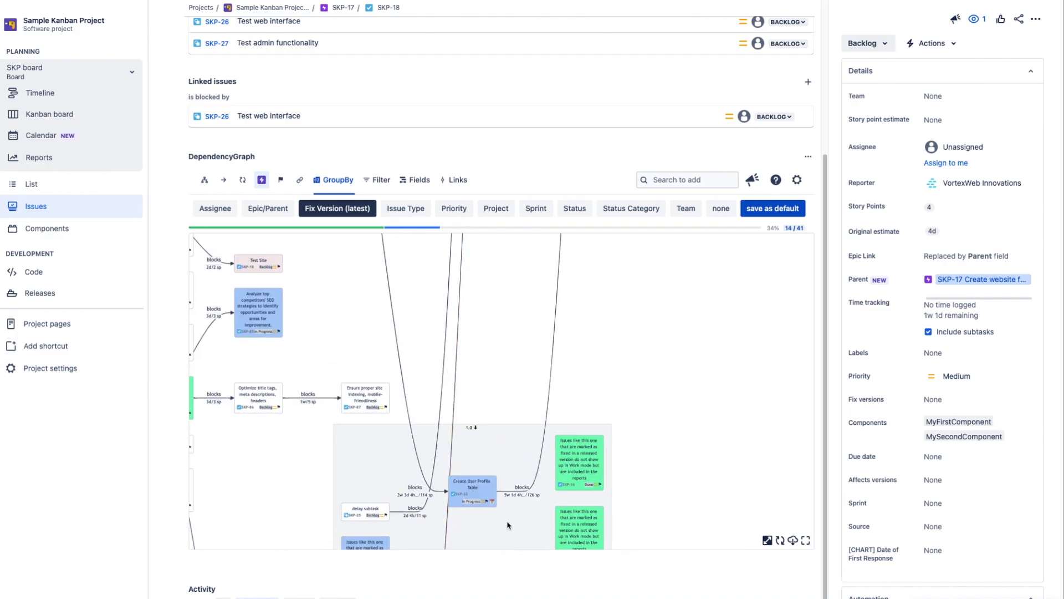
{"action": "left_click_drag", "start_coordinate": [505, 292], "coordinate": [490, 353]}
{"action": "left_click_drag", "start_coordinate": [556, 334], "coordinate": [547, 427]}
{"action": "scroll", "coordinate": [518, 329], "scroll_direction": "up", "scroll_amount": 5}
{"action": "scroll", "coordinate": [519, 328], "scroll_direction": "up", "scroll_amount": 3}
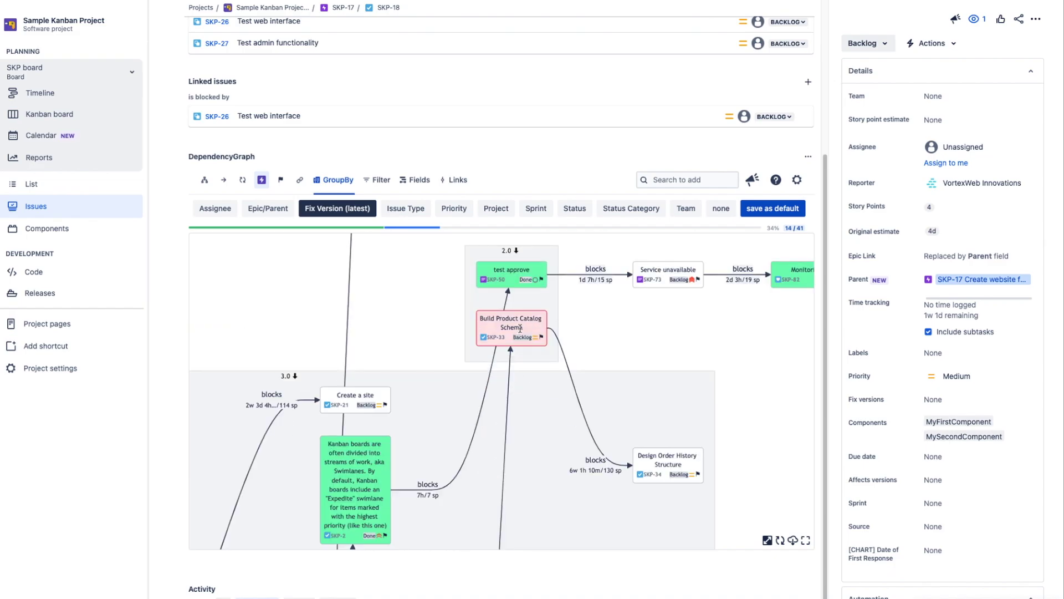
Group the graph by Issue Type and inspect the Bug, Sub-task, Task, Story and service request groups.
{"action": "left_click", "coordinate": [415, 214]}
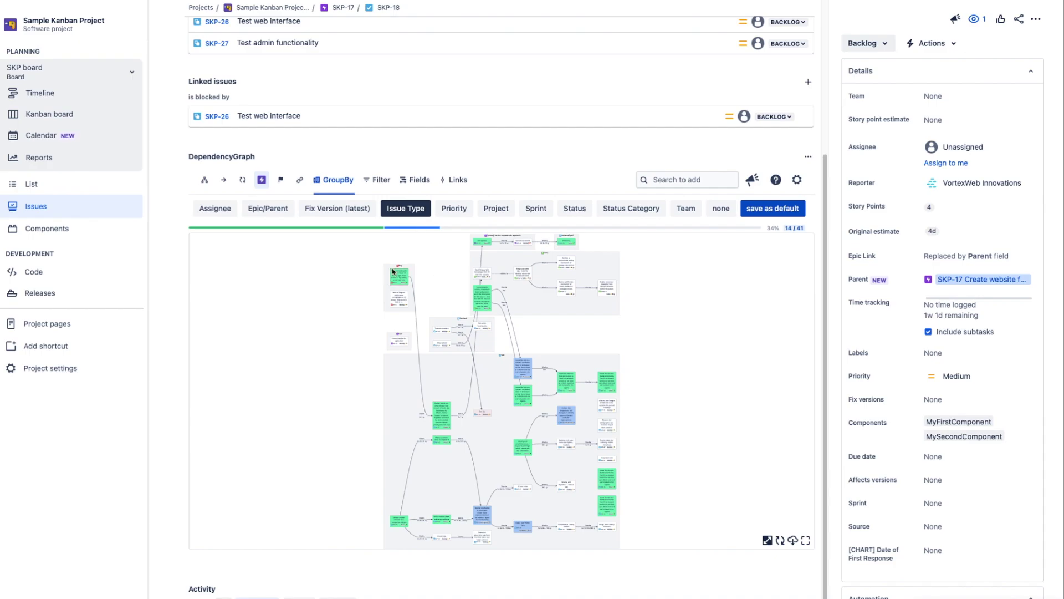
{"action": "scroll", "coordinate": [392, 271], "scroll_direction": "up", "scroll_amount": 5}
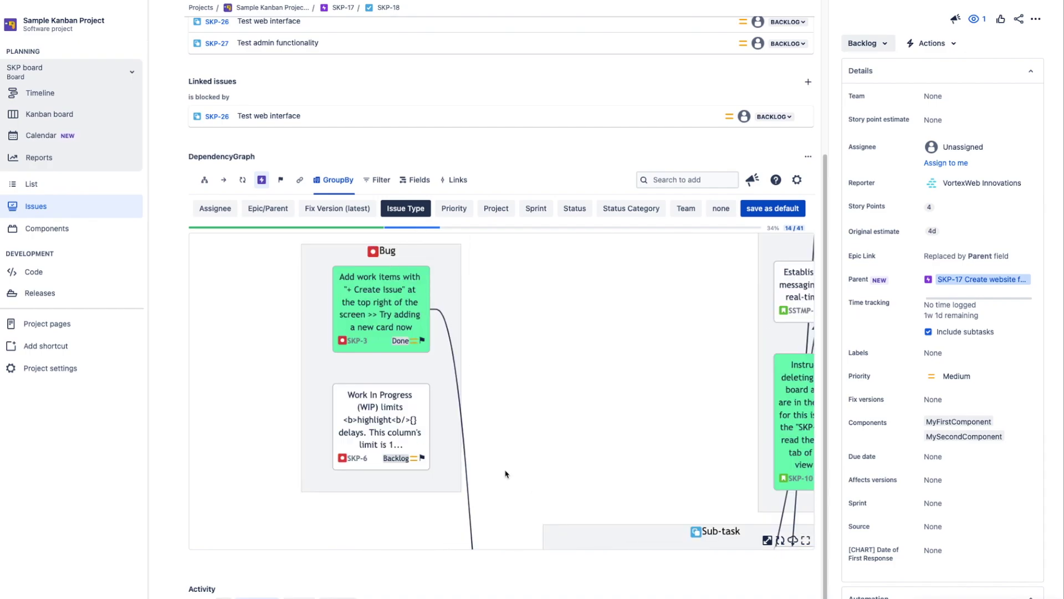
{"action": "scroll", "coordinate": [504, 470], "scroll_direction": "down", "scroll_amount": 3}
{"action": "scroll", "coordinate": [481, 516], "scroll_direction": "down", "scroll_amount": 5}
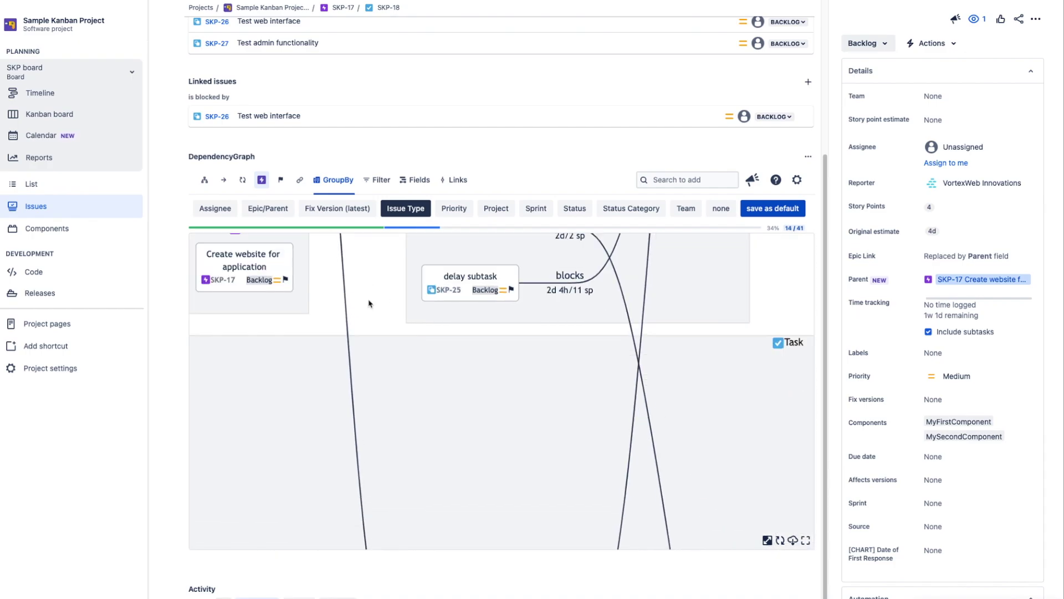
{"action": "scroll", "coordinate": [568, 372], "scroll_direction": "down", "scroll_amount": 10}
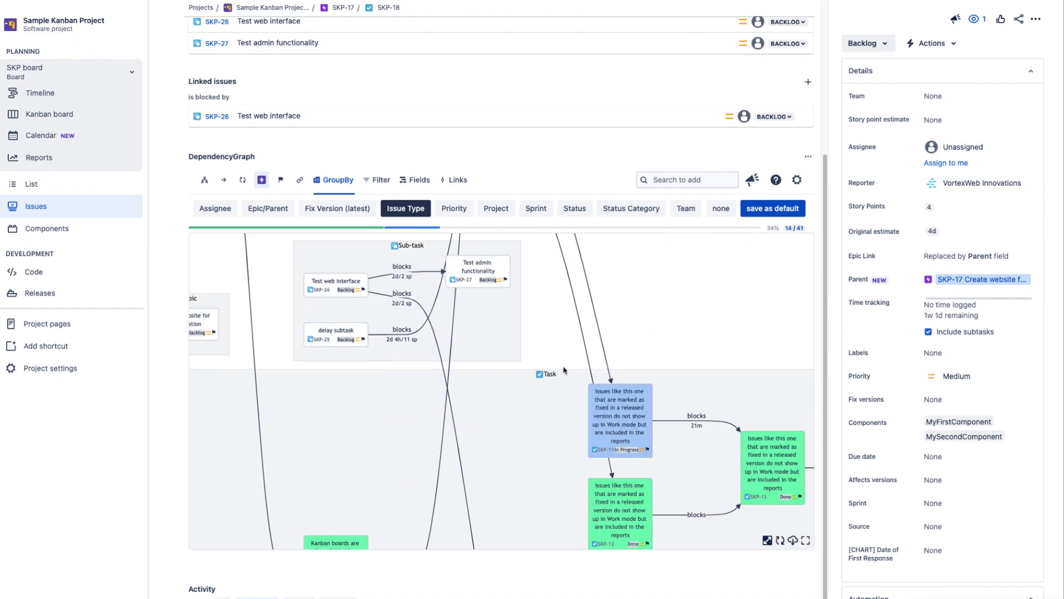
{"action": "scroll", "coordinate": [543, 365], "scroll_direction": "up", "scroll_amount": 8}
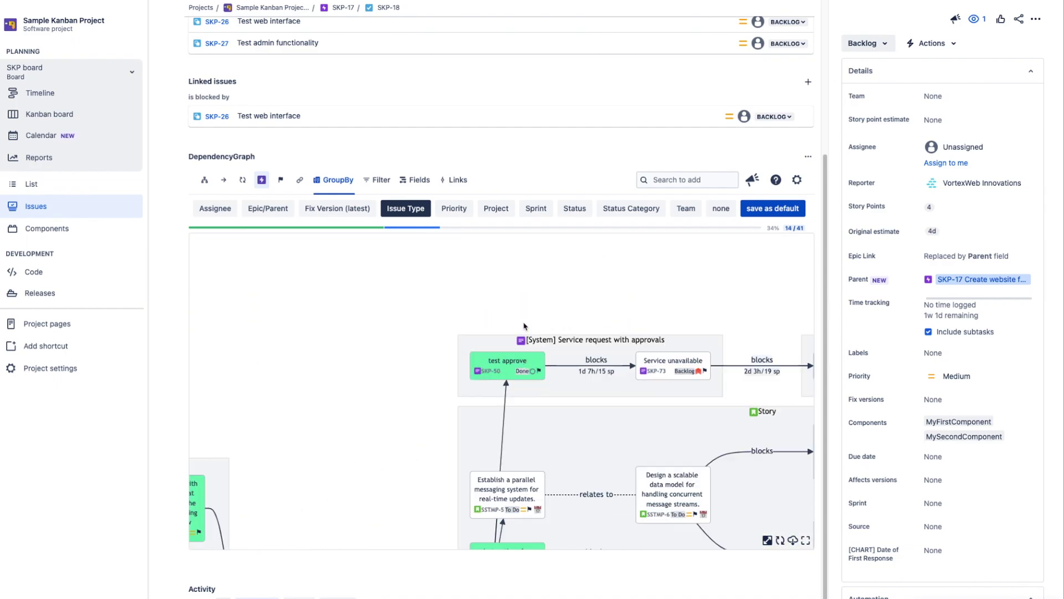
Group the graph by Priority and inspect the High and Medium groups and the blocking links between them.
{"action": "scroll", "coordinate": [577, 361], "scroll_direction": "down", "scroll_amount": 6}
{"action": "left_click", "coordinate": [451, 209]}
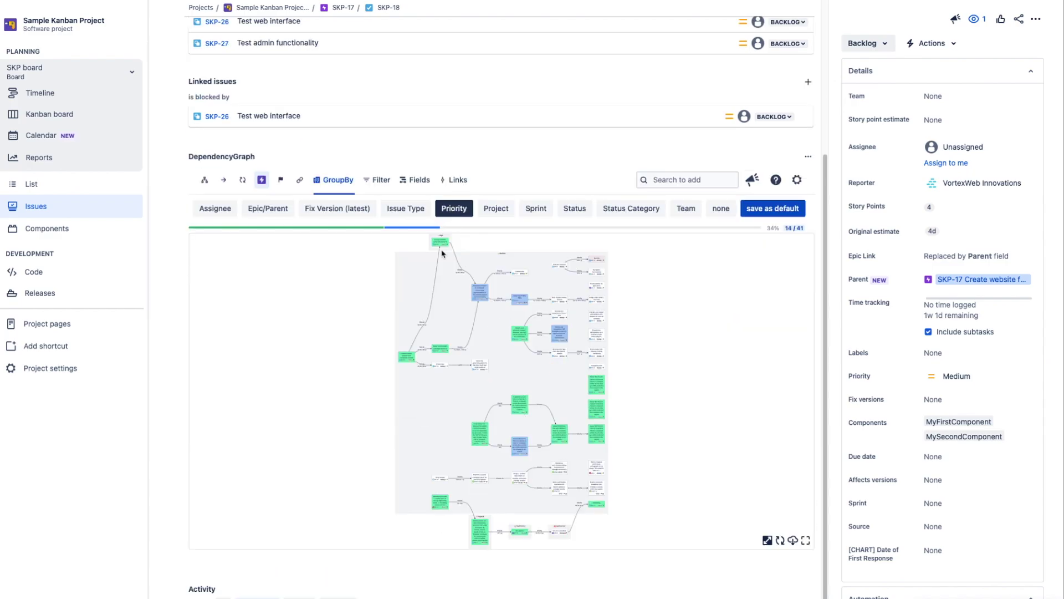
{"action": "scroll", "coordinate": [444, 261], "scroll_direction": "up", "scroll_amount": 3}
{"action": "scroll", "coordinate": [570, 270], "scroll_direction": "up", "scroll_amount": 3}
{"action": "left_click_drag", "start_coordinate": [570, 264], "coordinate": [570, 338]}
{"action": "left_click_drag", "start_coordinate": [395, 279], "coordinate": [519, 370]}
{"action": "scroll", "coordinate": [440, 333], "scroll_direction": "up", "scroll_amount": 2}
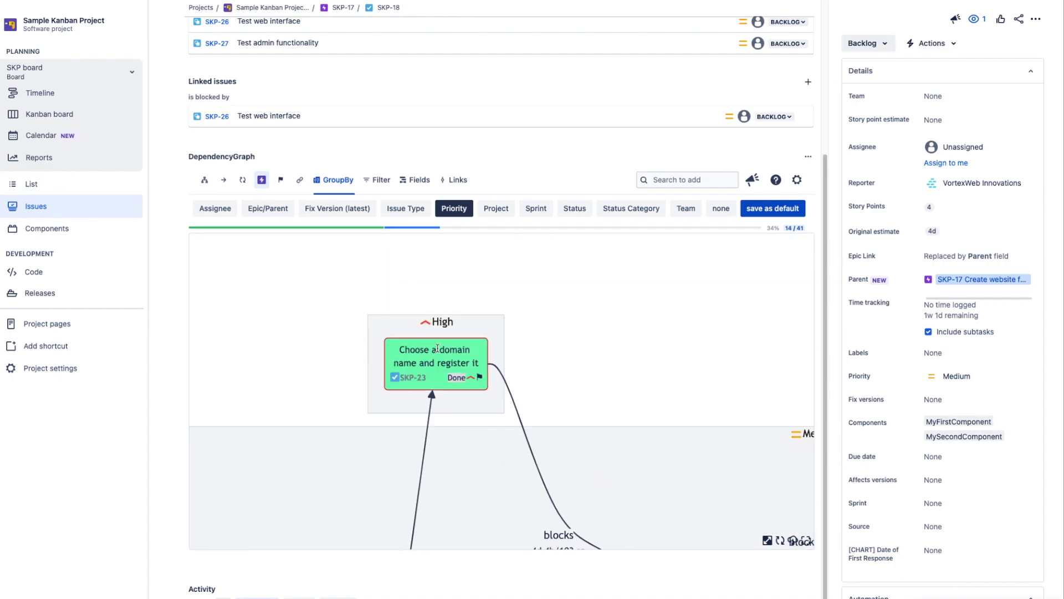
{"action": "scroll", "coordinate": [427, 452], "scroll_direction": "down", "scroll_amount": 5}
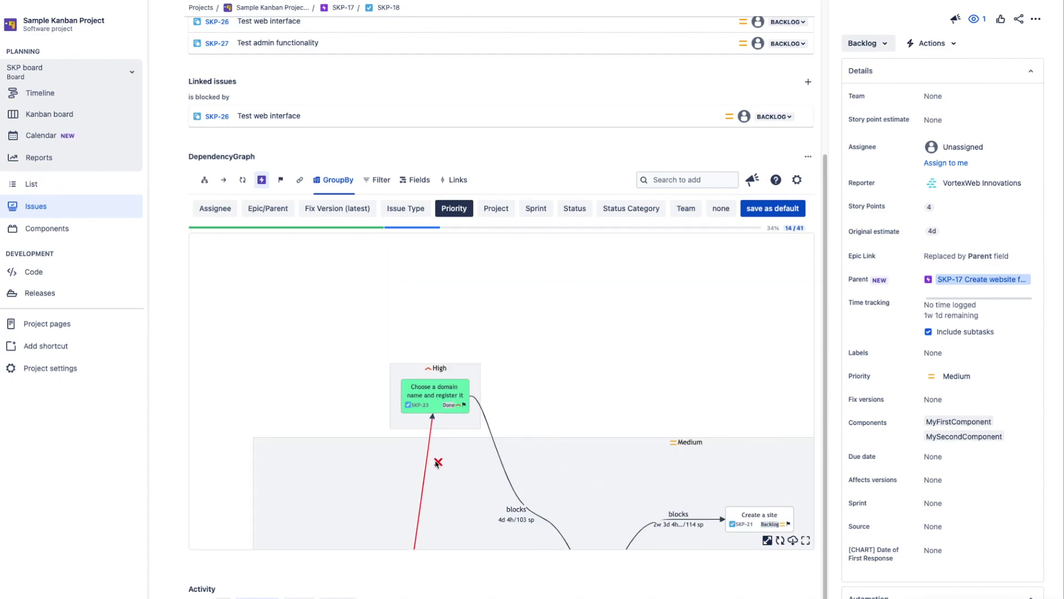
{"action": "scroll", "coordinate": [436, 464], "scroll_direction": "up", "scroll_amount": 5}
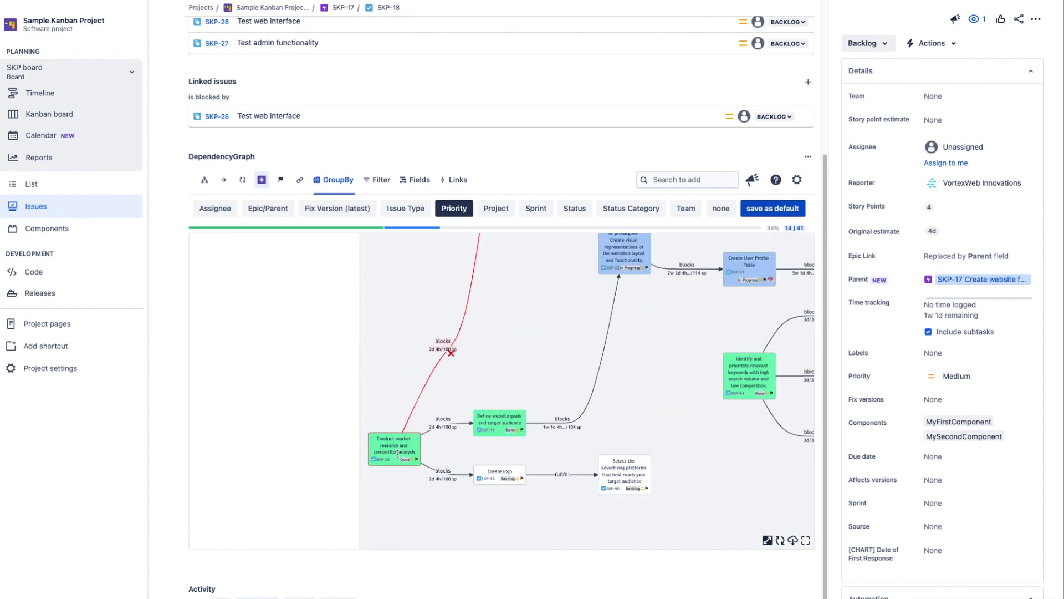
Group the graph by Project and inspect the SSTMP and SKP groups and the links between them.
{"action": "left_click", "coordinate": [495, 210]}
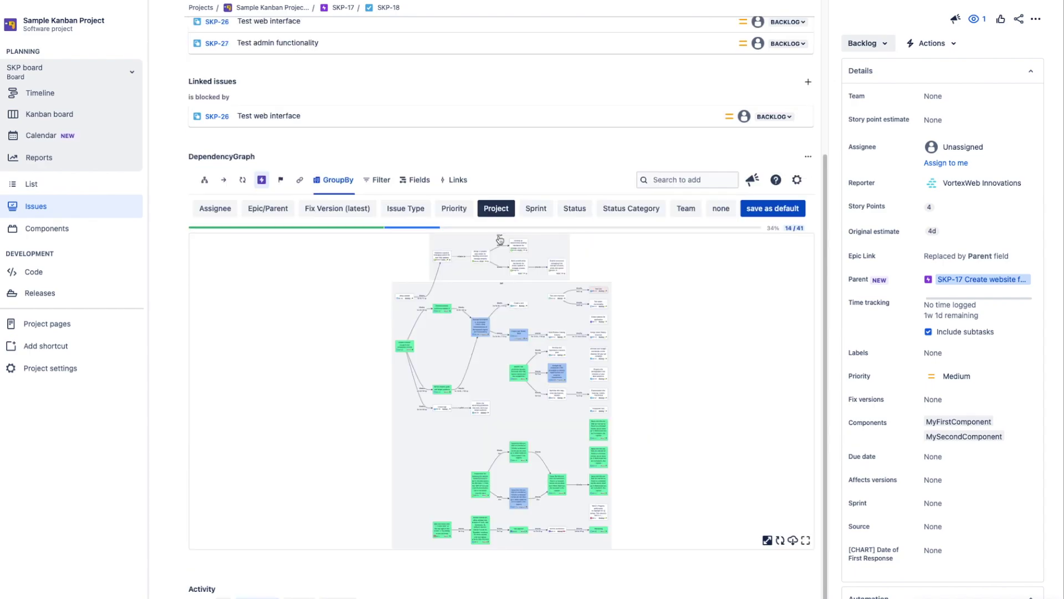
{"action": "scroll", "coordinate": [499, 244], "scroll_direction": "up", "scroll_amount": 3}
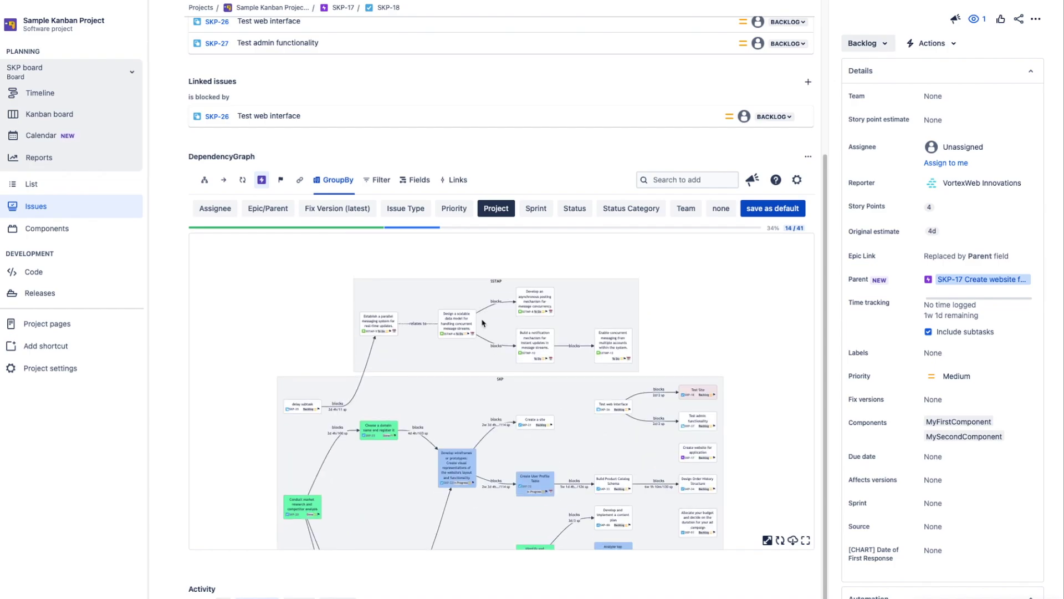
{"action": "scroll", "coordinate": [485, 321], "scroll_direction": "up", "scroll_amount": 3}
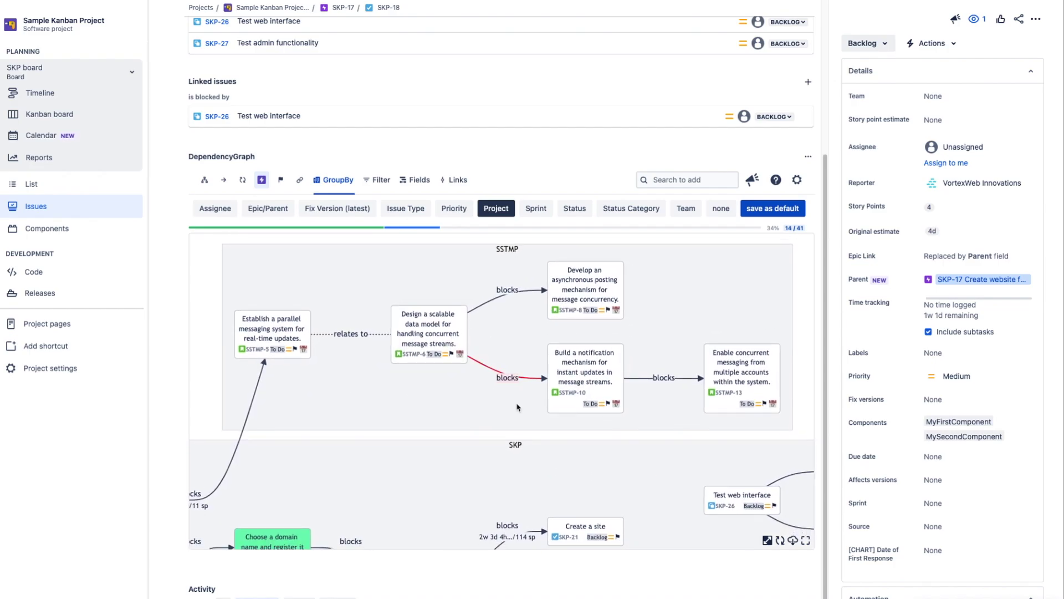
{"action": "scroll", "coordinate": [519, 422], "scroll_direction": "down", "scroll_amount": 5}
{"action": "left_click_drag", "start_coordinate": [530, 464], "coordinate": [473, 315]}
{"action": "left_click_drag", "start_coordinate": [448, 477], "coordinate": [445, 359]}
{"action": "scroll", "coordinate": [444, 359], "scroll_direction": "down", "scroll_amount": 3}
{"action": "scroll", "coordinate": [500, 413], "scroll_direction": "up", "scroll_amount": 2}
{"action": "left_click_drag", "start_coordinate": [484, 359], "coordinate": [469, 445]}
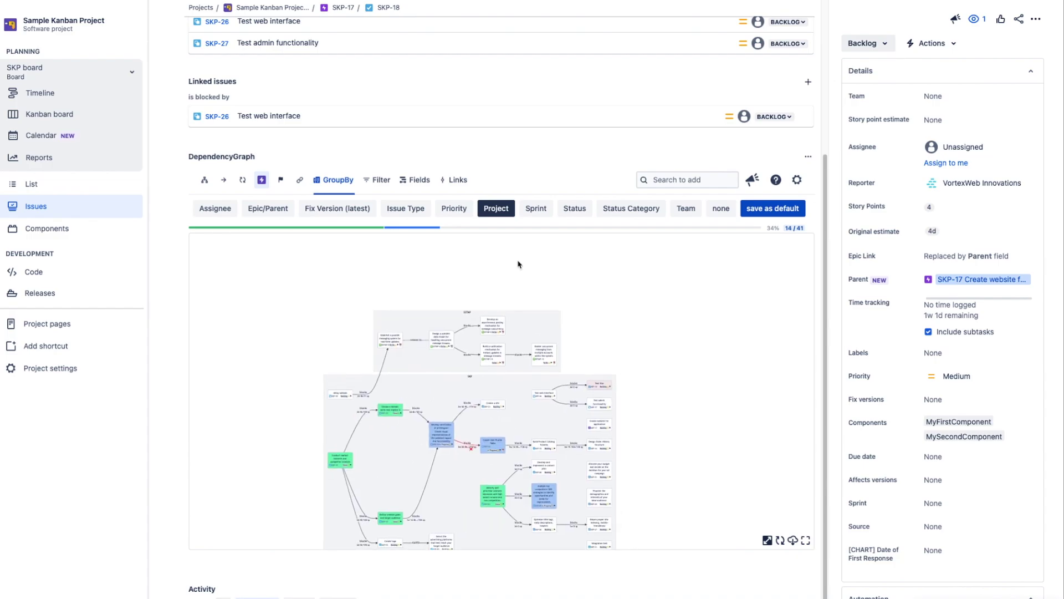
Group the graph by Sprint and bring the SSTMP Sprint 1 group into close view.
{"action": "left_click", "coordinate": [536, 209]}
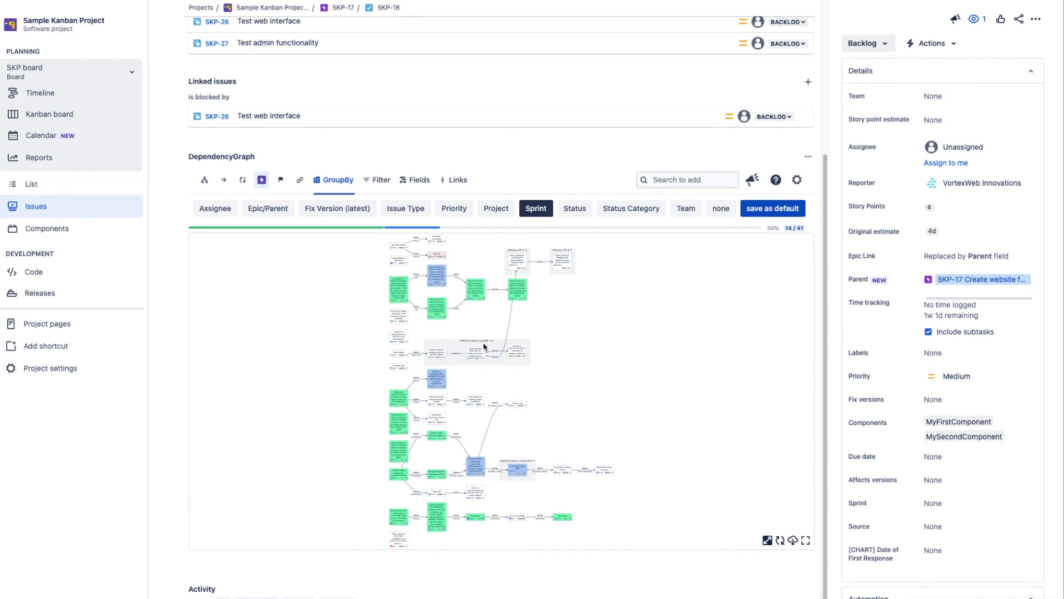
{"action": "scroll", "coordinate": [484, 346], "scroll_direction": "up", "scroll_amount": 3}
{"action": "scroll", "coordinate": [484, 351], "scroll_direction": "up", "scroll_amount": 2}
{"action": "left_click_drag", "start_coordinate": [460, 348], "coordinate": [549, 364]}
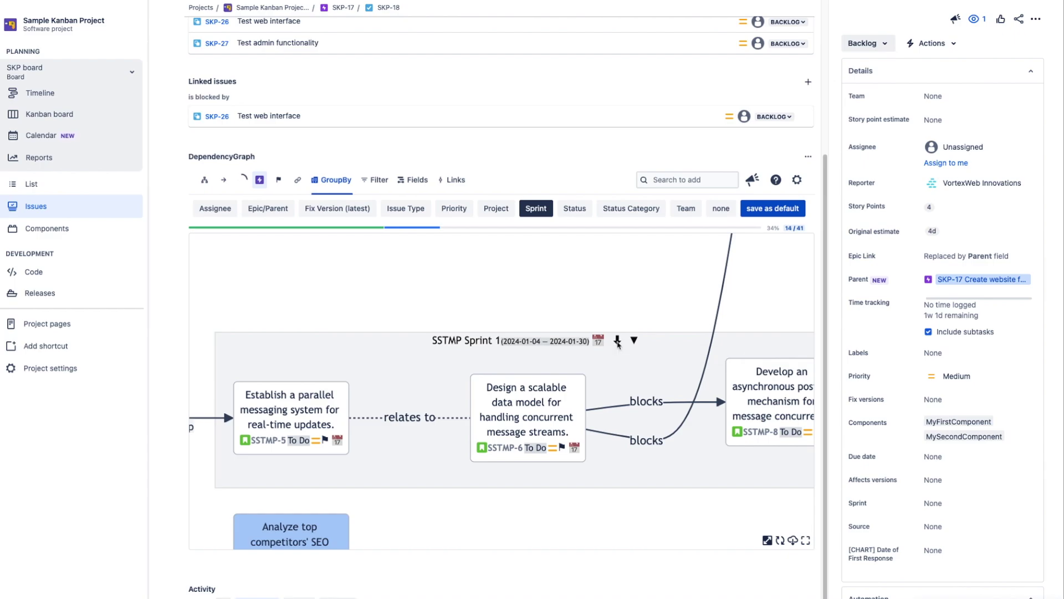
Load the additional issues of SSTMP Sprint 1 into the graph and look through the expanded sprint group.
{"action": "left_click", "coordinate": [616, 343]}
{"action": "scroll", "coordinate": [485, 316], "scroll_direction": "up", "scroll_amount": 5}
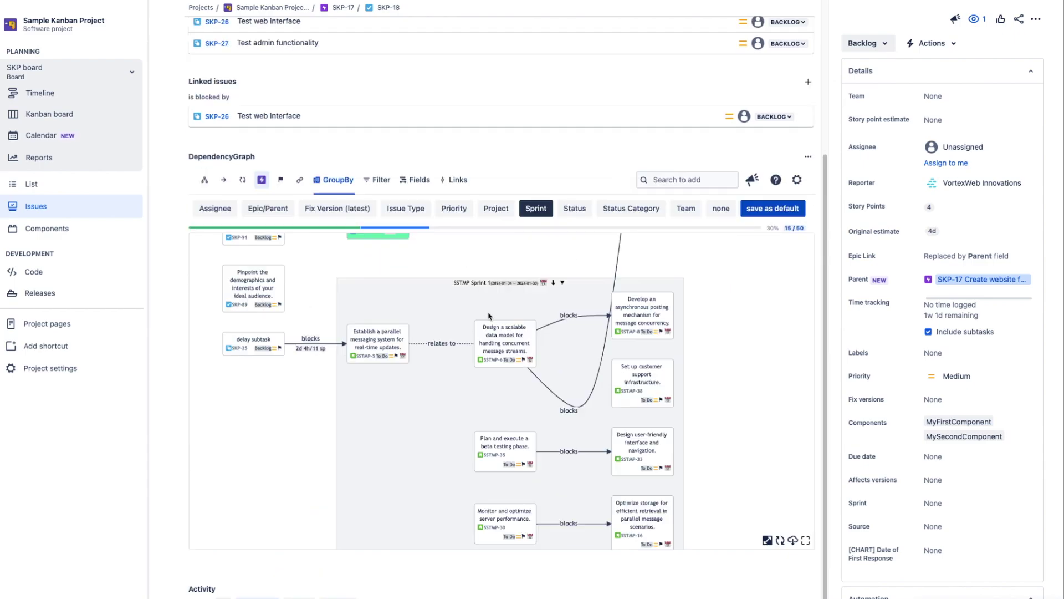
{"action": "left_click_drag", "start_coordinate": [477, 429], "coordinate": [340, 571]}
{"action": "left_click_drag", "start_coordinate": [591, 367], "coordinate": [667, 251]}
{"action": "left_click_drag", "start_coordinate": [500, 451], "coordinate": [561, 387]}
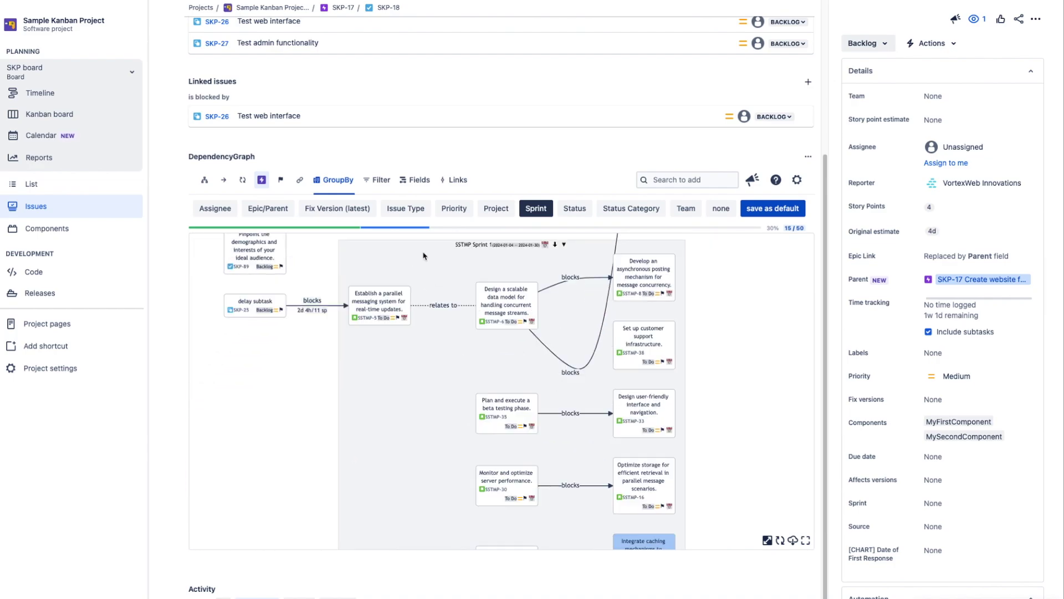
Filter the graph by SSTMP Sprint 1 from its group header, inspect the filtered issues, and remove the sprint filter.
{"action": "left_click", "coordinate": [381, 182]}
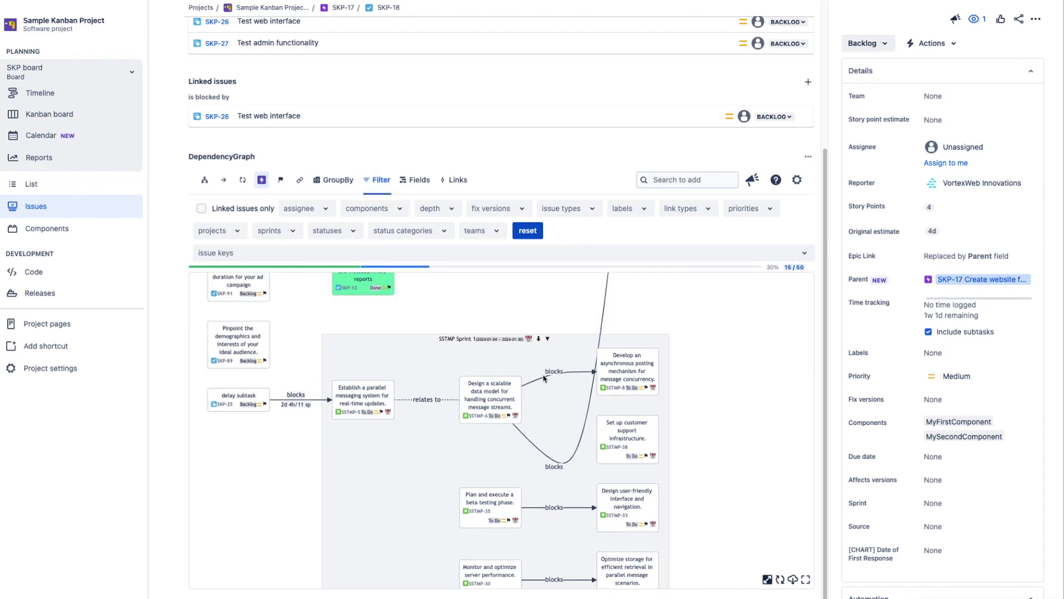
{"action": "scroll", "coordinate": [554, 341], "scroll_direction": "up", "scroll_amount": 3}
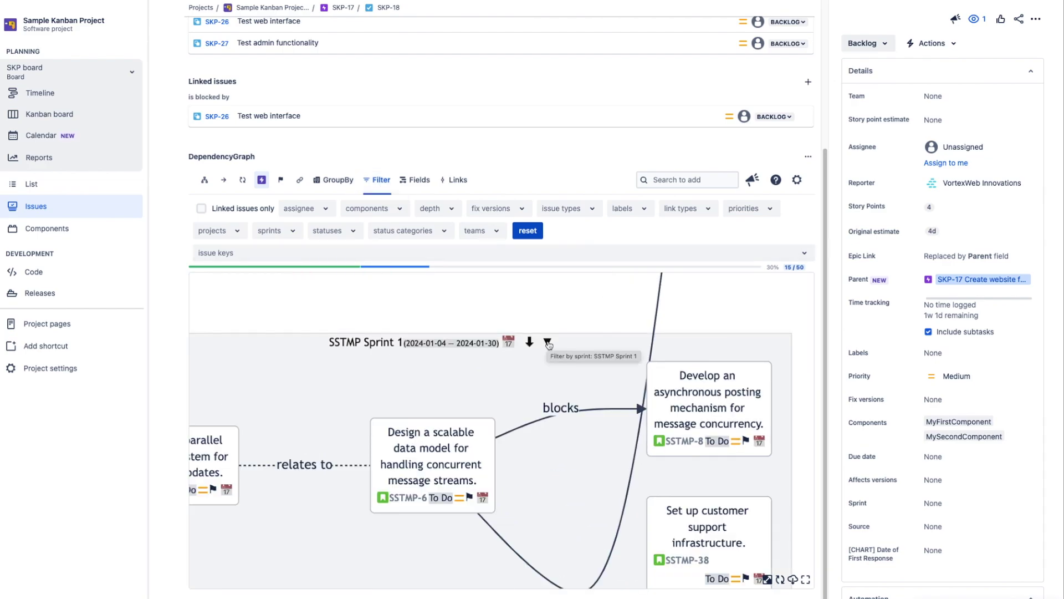
{"action": "left_click", "coordinate": [547, 343]}
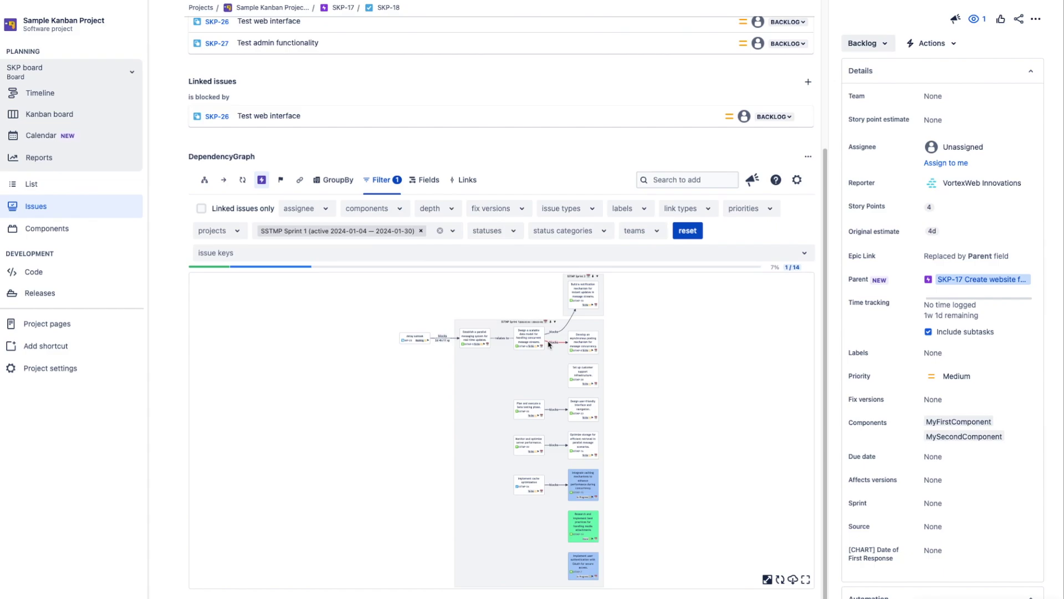
{"action": "scroll", "coordinate": [552, 340], "scroll_direction": "up", "scroll_amount": 5}
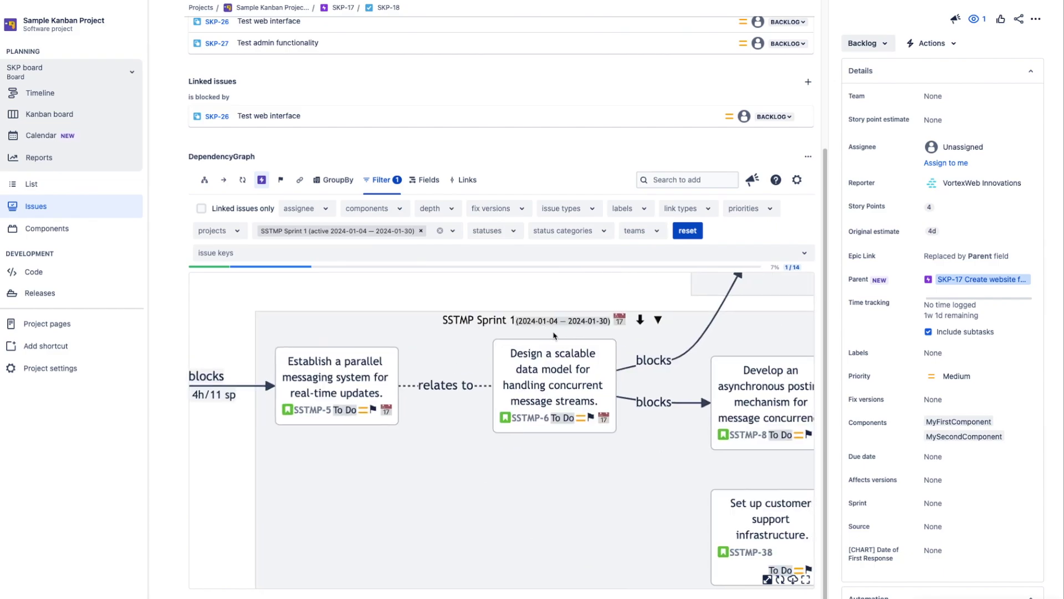
{"action": "left_click_drag", "start_coordinate": [554, 336], "coordinate": [495, 346]}
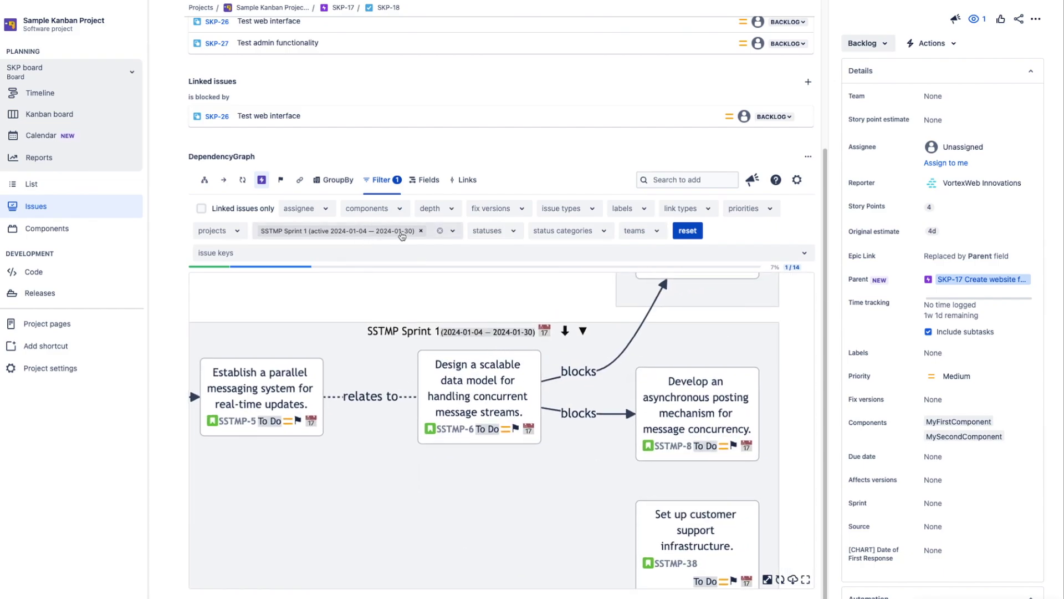
{"action": "left_click", "coordinate": [422, 231]}
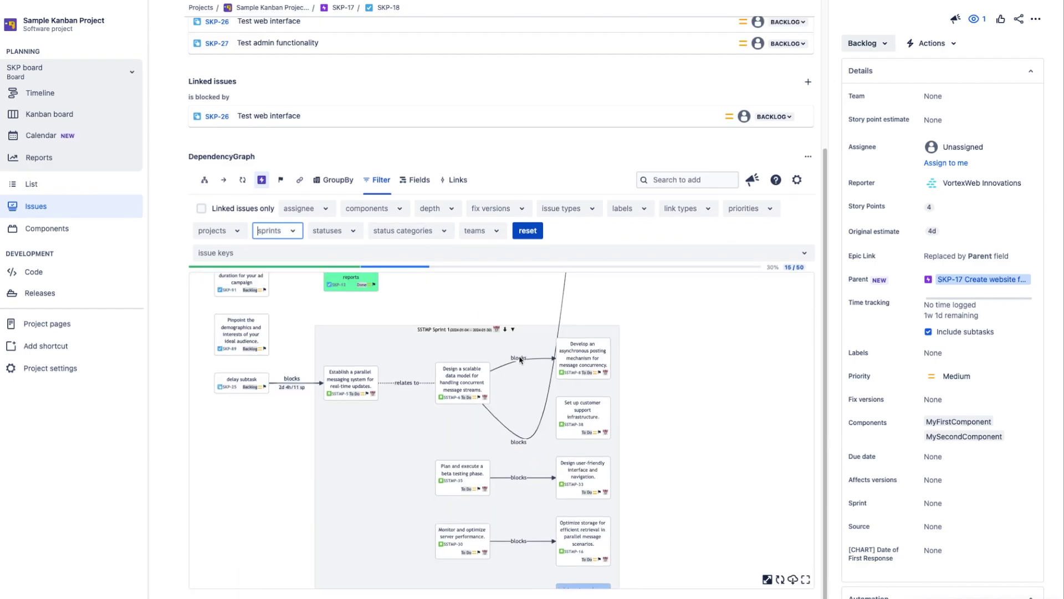
Apply the combined group, filter and load action for SSTMP Sprint 1, inspect the graph, and clear the sprint filter.
{"action": "scroll", "coordinate": [527, 365], "scroll_direction": "up", "scroll_amount": 2}
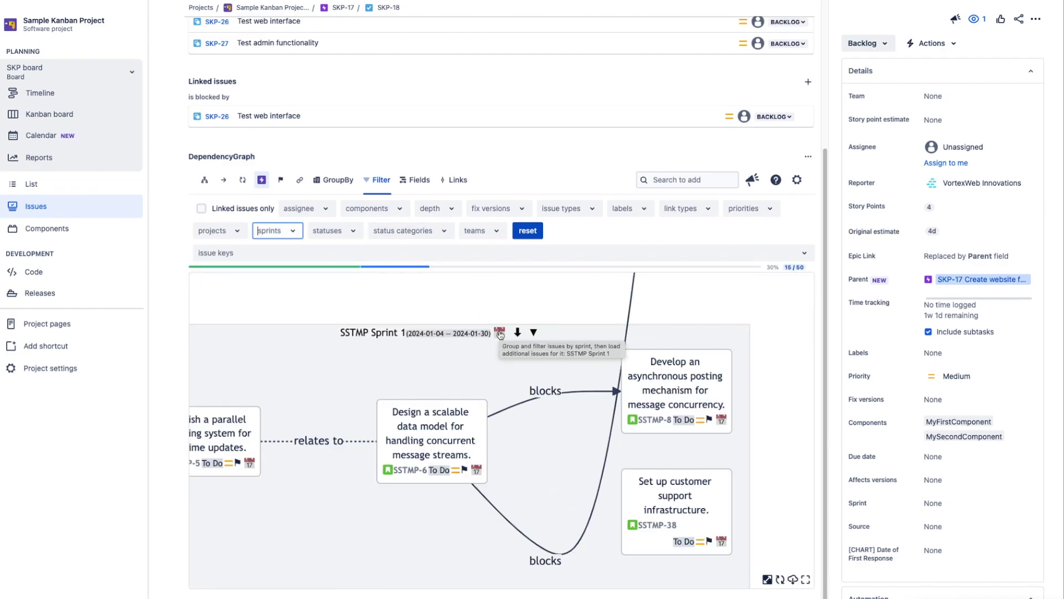
{"action": "left_click", "coordinate": [499, 332]}
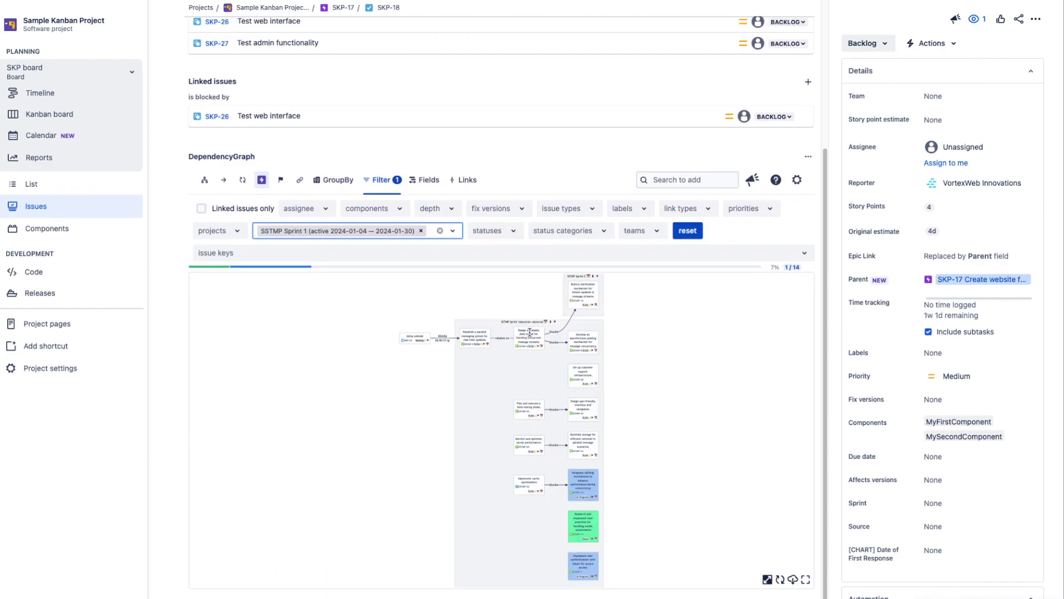
{"action": "scroll", "coordinate": [531, 331], "scroll_direction": "up", "scroll_amount": 4}
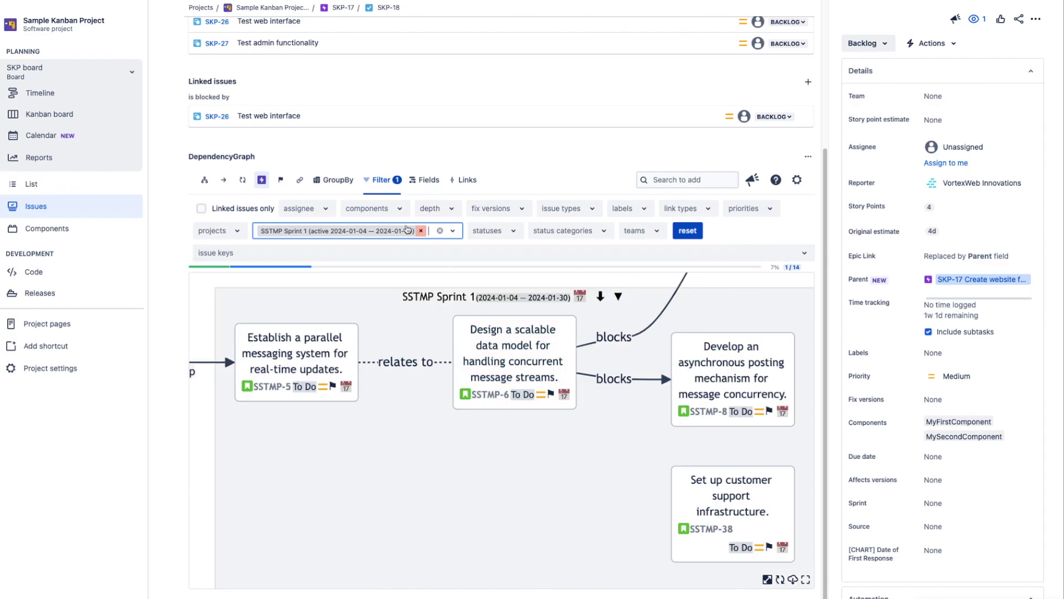
{"action": "left_click", "coordinate": [421, 231]}
Group the graph by Status and inspect the Done, In Progress and Backlog groups.
{"action": "left_click", "coordinate": [331, 183]}
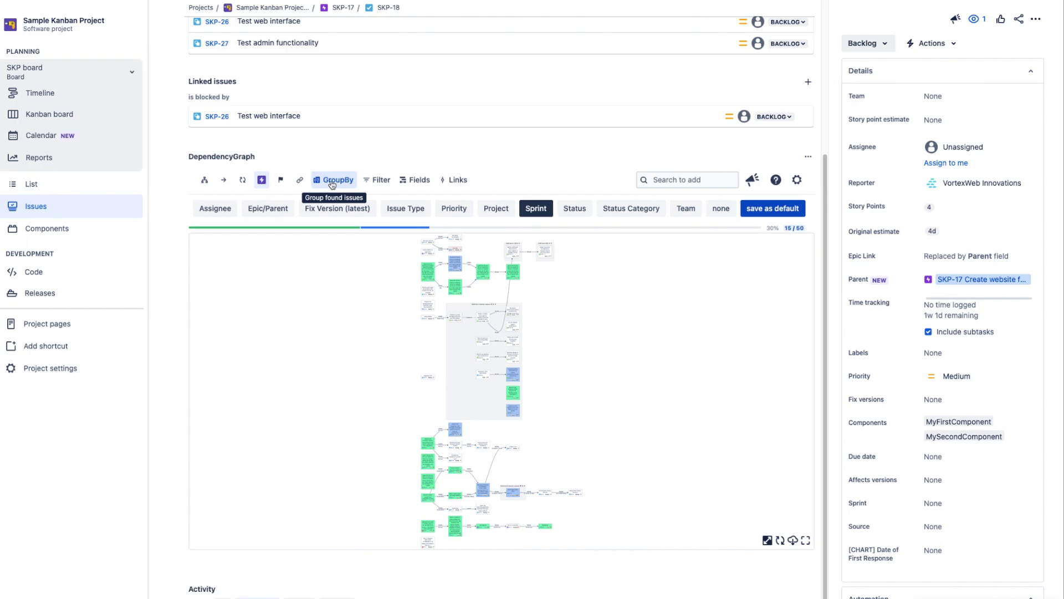
{"action": "left_click", "coordinate": [576, 211]}
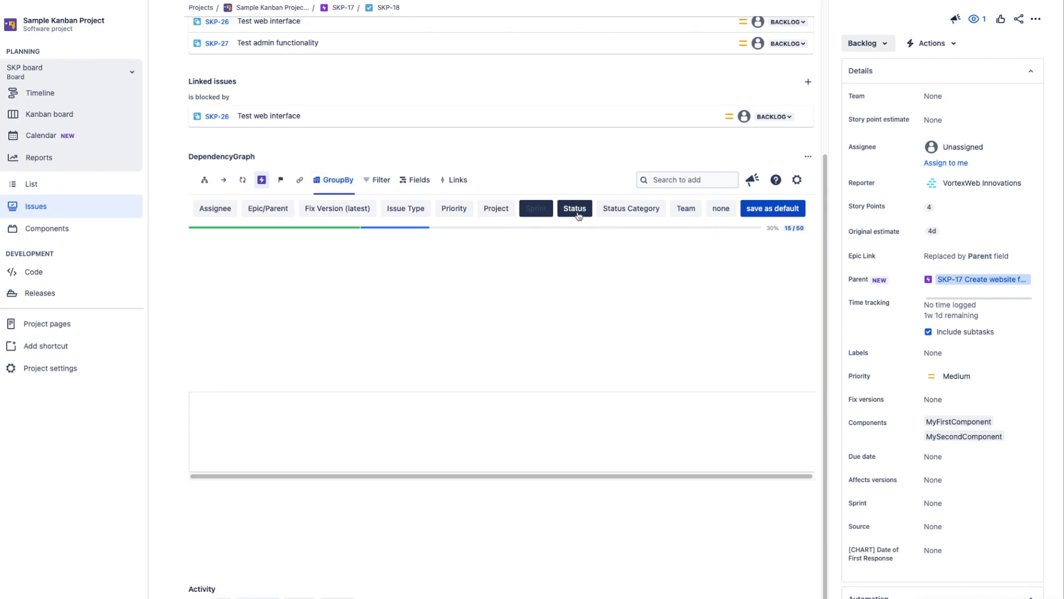
{"action": "scroll", "coordinate": [454, 488], "scroll_direction": "up", "scroll_amount": 4}
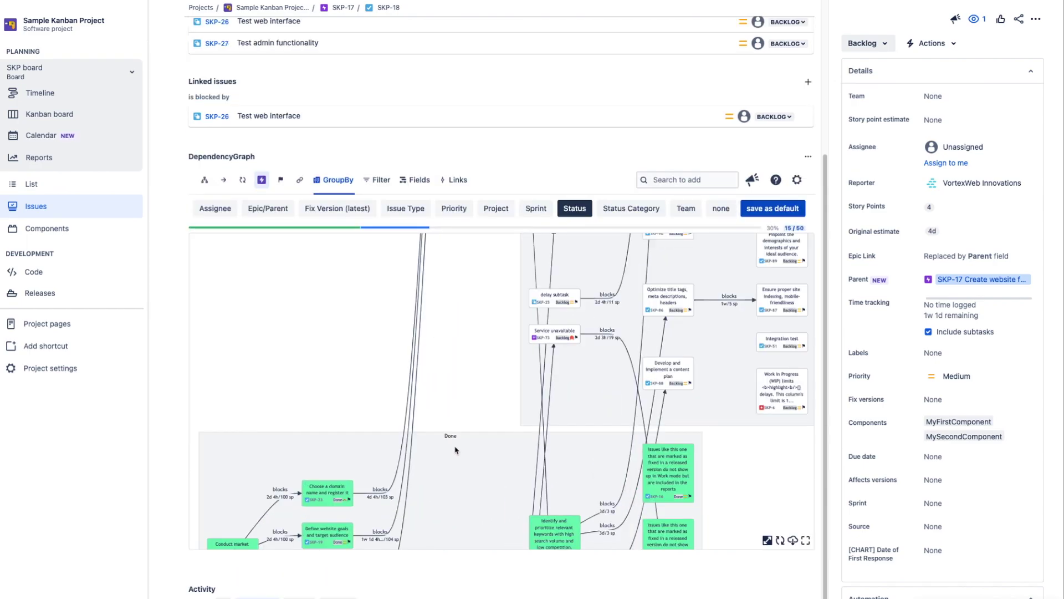
{"action": "left_click_drag", "start_coordinate": [568, 326], "coordinate": [552, 557]}
{"action": "left_click_drag", "start_coordinate": [497, 347], "coordinate": [454, 357]}
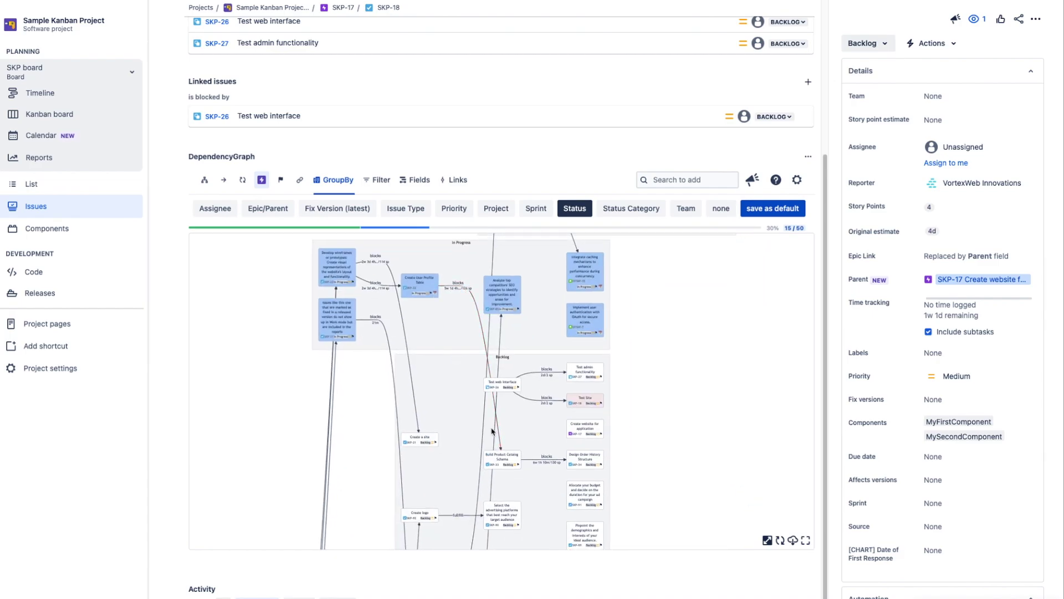
{"action": "scroll", "coordinate": [507, 446], "scroll_direction": "up", "scroll_amount": 2}
{"action": "scroll", "coordinate": [515, 452], "scroll_direction": "up", "scroll_amount": 2}
{"action": "scroll", "coordinate": [513, 453], "scroll_direction": "down", "scroll_amount": 2}
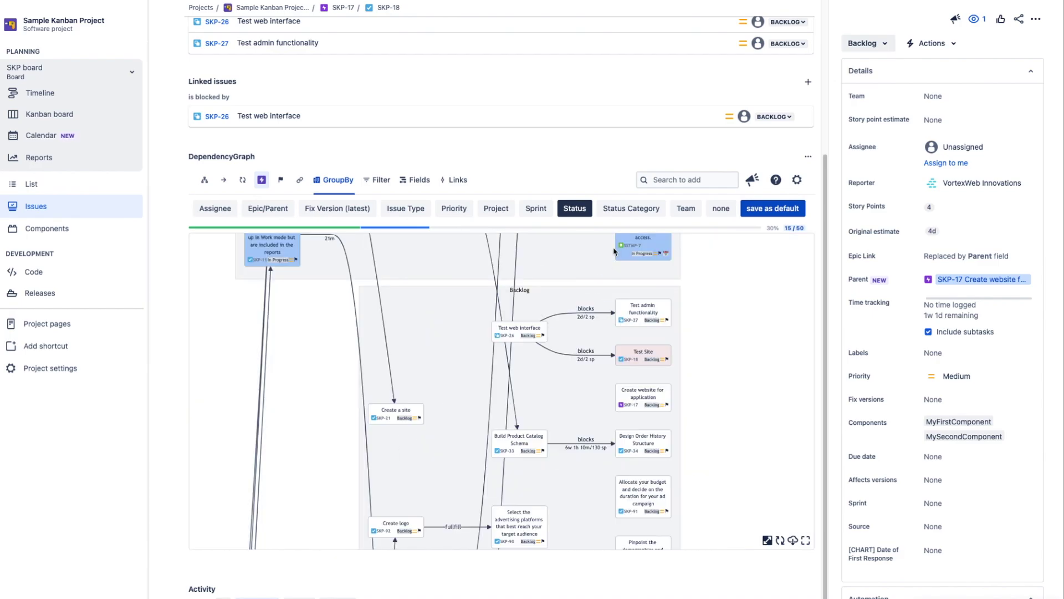
Group the graph by Status Category and inspect the issues in the Done group.
{"action": "left_click", "coordinate": [621, 213]}
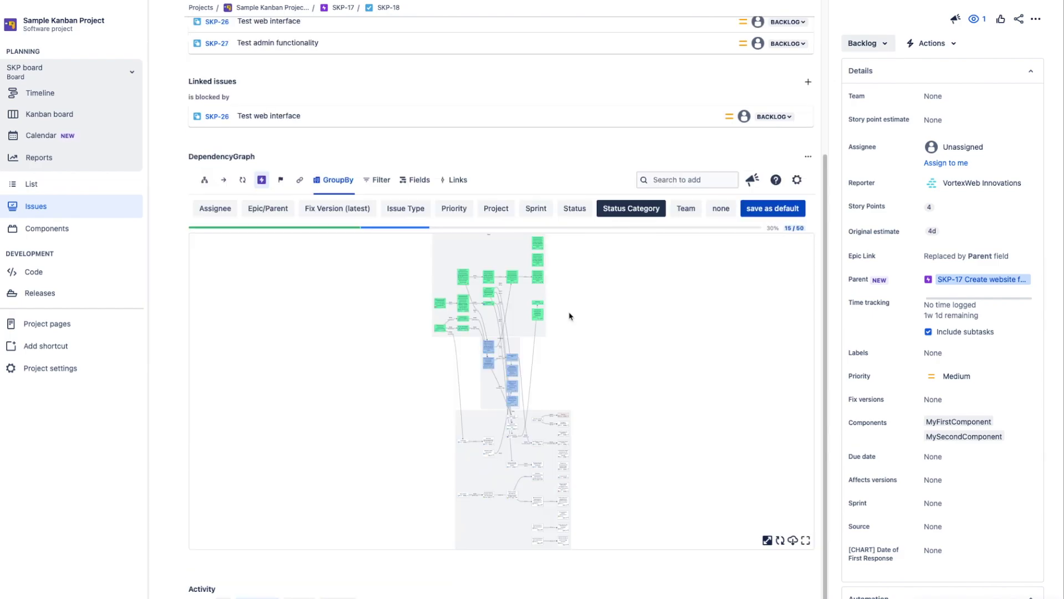
{"action": "scroll", "coordinate": [487, 239], "scroll_direction": "up", "scroll_amount": 5}
{"action": "left_click_drag", "start_coordinate": [504, 266], "coordinate": [494, 321]}
{"action": "scroll", "coordinate": [489, 286], "scroll_direction": "up", "scroll_amount": 3}
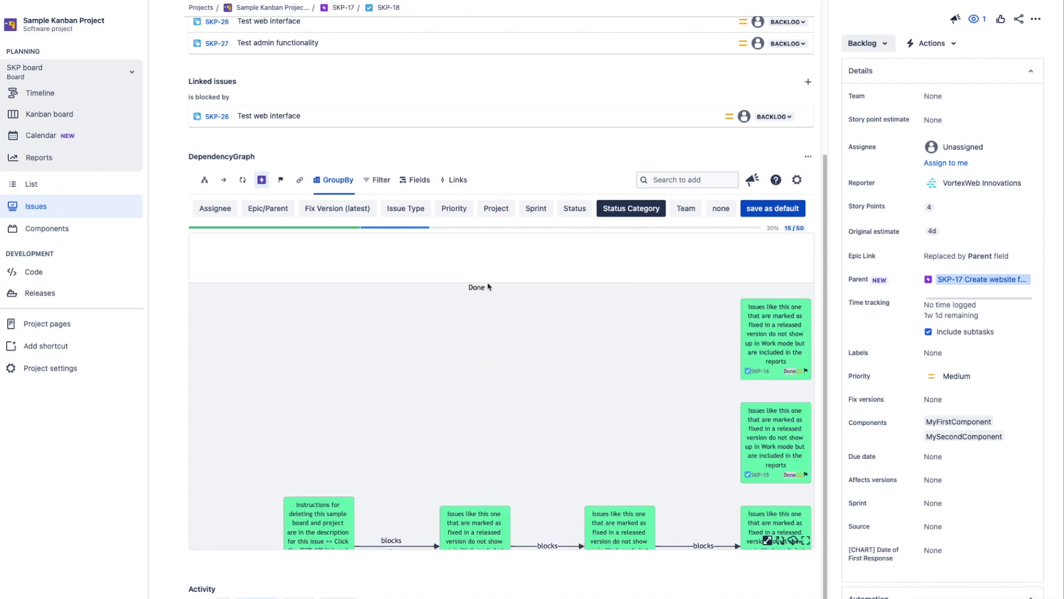
{"action": "scroll", "coordinate": [534, 396], "scroll_direction": "down", "scroll_amount": 3}
Examine the In Progress and To Do status category groups and how their issues link to each other.
{"action": "left_click_drag", "start_coordinate": [540, 483], "coordinate": [487, 257]}
{"action": "left_click_drag", "start_coordinate": [508, 483], "coordinate": [491, 332]}
{"action": "scroll", "coordinate": [477, 340], "scroll_direction": "up", "scroll_amount": 2}
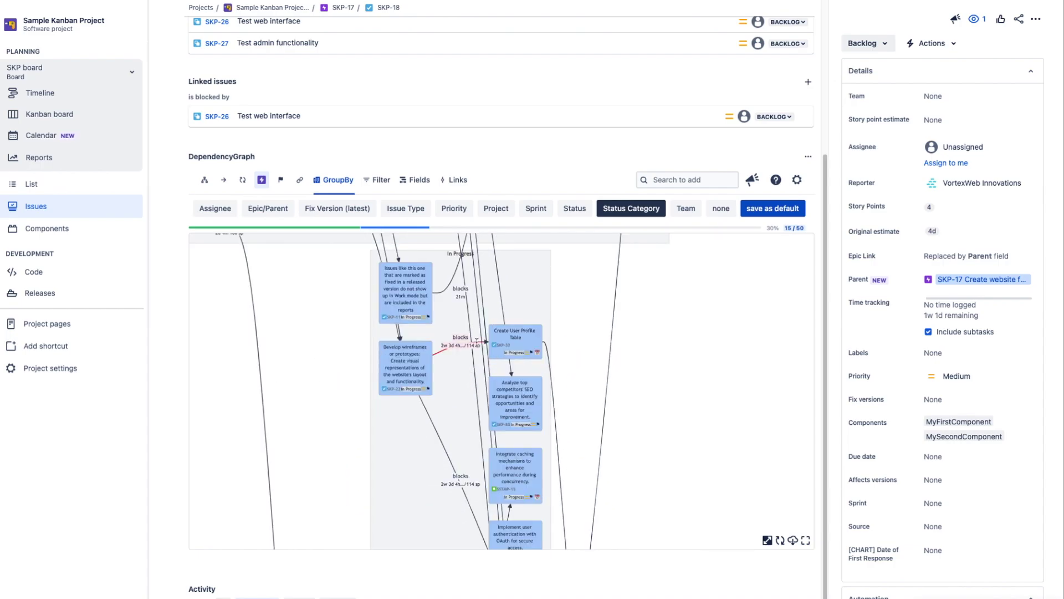
{"action": "scroll", "coordinate": [496, 360], "scroll_direction": "up", "scroll_amount": 5}
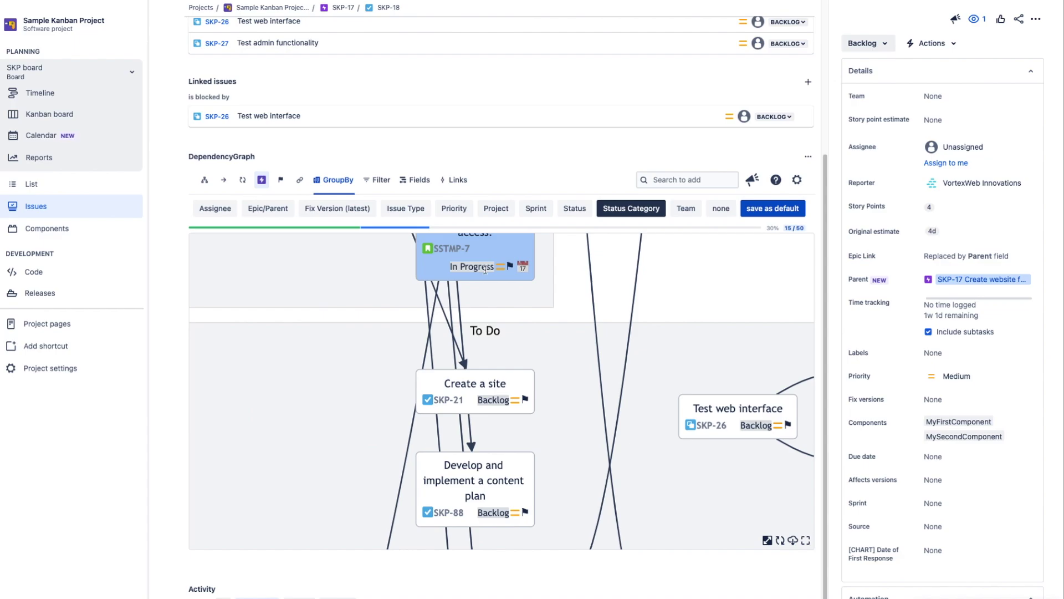
{"action": "scroll", "coordinate": [524, 278], "scroll_direction": "down", "scroll_amount": 5}
{"action": "left_click_drag", "start_coordinate": [533, 279], "coordinate": [528, 524]}
{"action": "scroll", "coordinate": [511, 371], "scroll_direction": "down", "scroll_amount": 4}
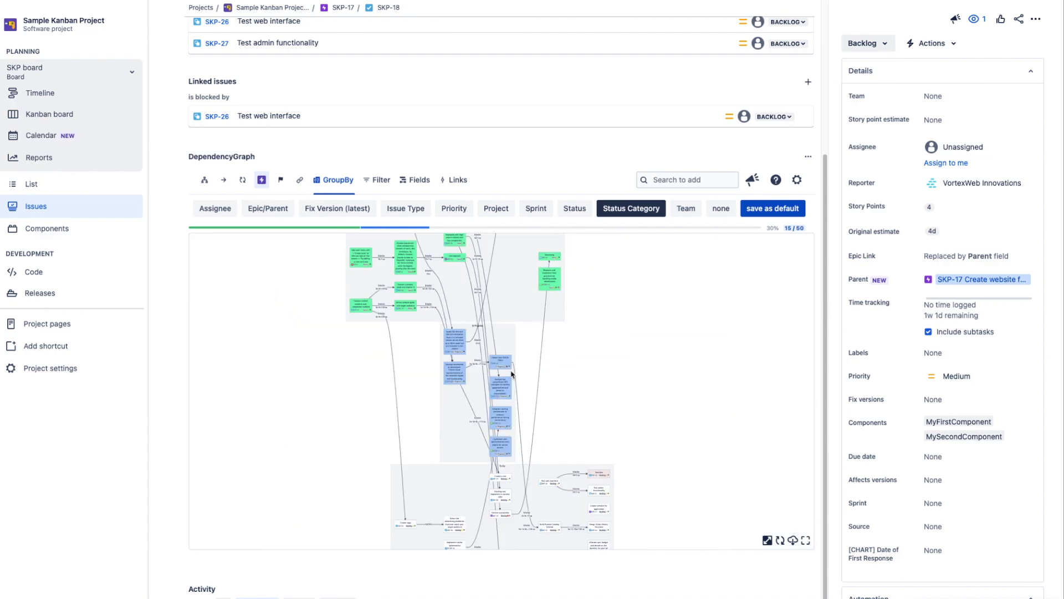
{"action": "left_click", "coordinate": [345, 229]}
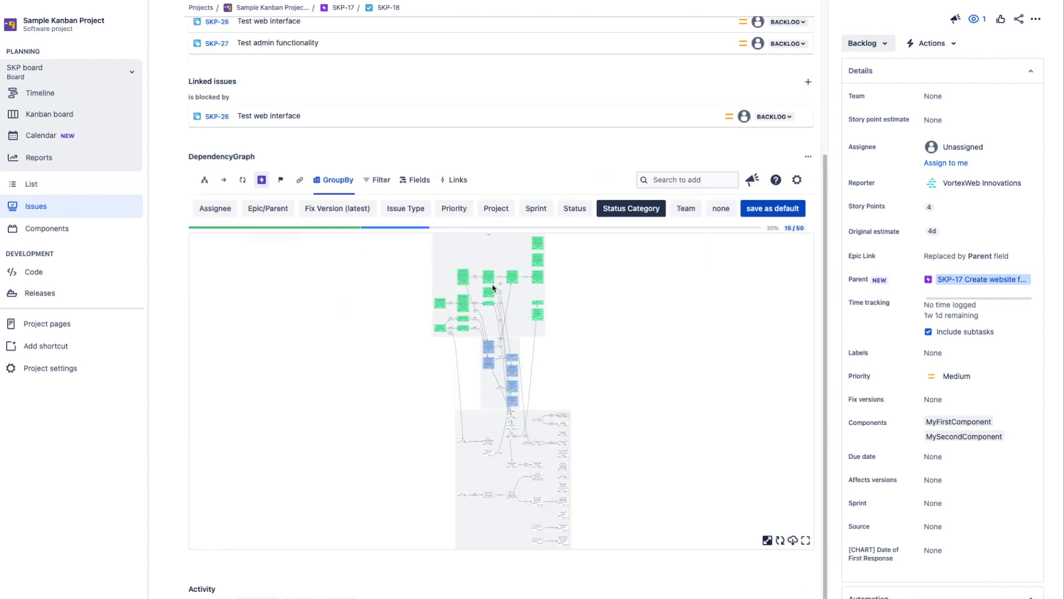
Group the graph by Team to inspect the backend_team3, vortext_quest_team and vortex_team groups, and remove the grouping.
{"action": "left_click", "coordinate": [685, 211]}
{"action": "scroll", "coordinate": [504, 261], "scroll_direction": "up", "scroll_amount": 5}
{"action": "left_click_drag", "start_coordinate": [549, 263], "coordinate": [575, 376]}
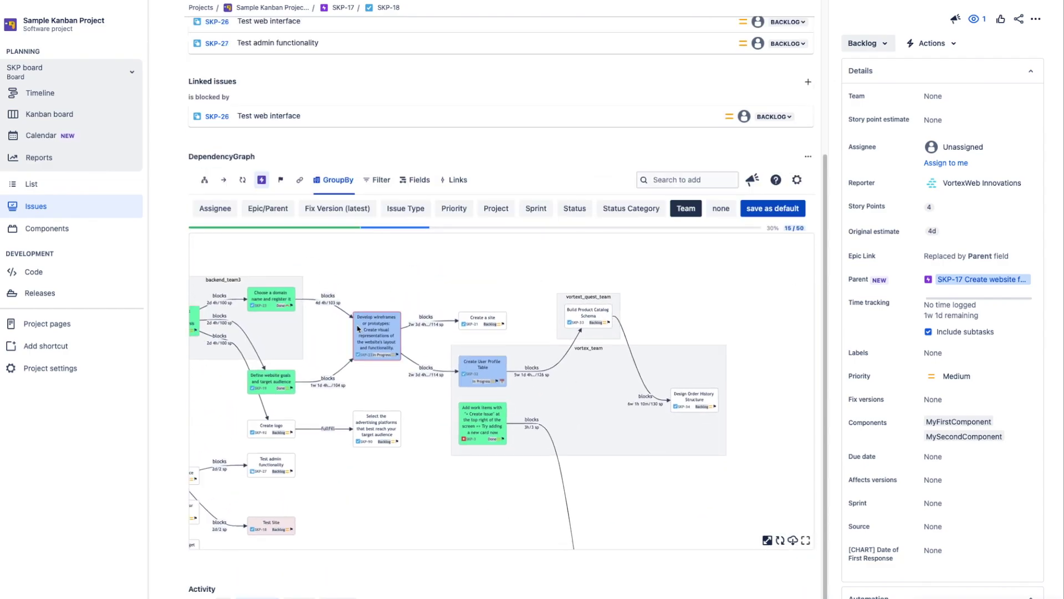
{"action": "left_click_drag", "start_coordinate": [277, 271], "coordinate": [446, 297]}
{"action": "scroll", "coordinate": [432, 314], "scroll_direction": "up", "scroll_amount": 3}
{"action": "scroll", "coordinate": [434, 322], "scroll_direction": "down", "scroll_amount": 2}
{"action": "left_click_drag", "start_coordinate": [620, 300], "coordinate": [312, 306]}
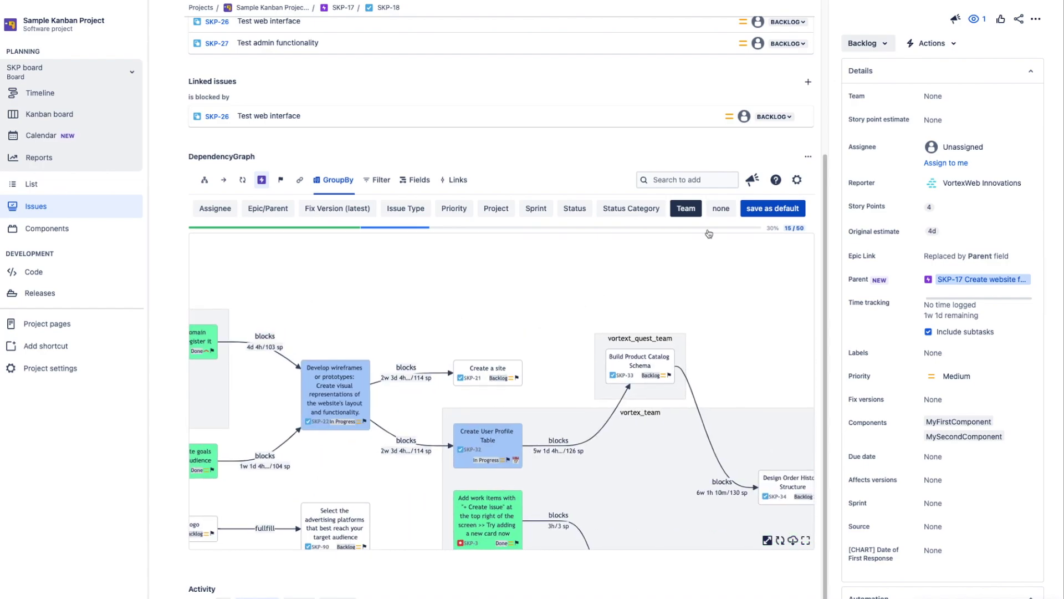
{"action": "left_click", "coordinate": [722, 209]}
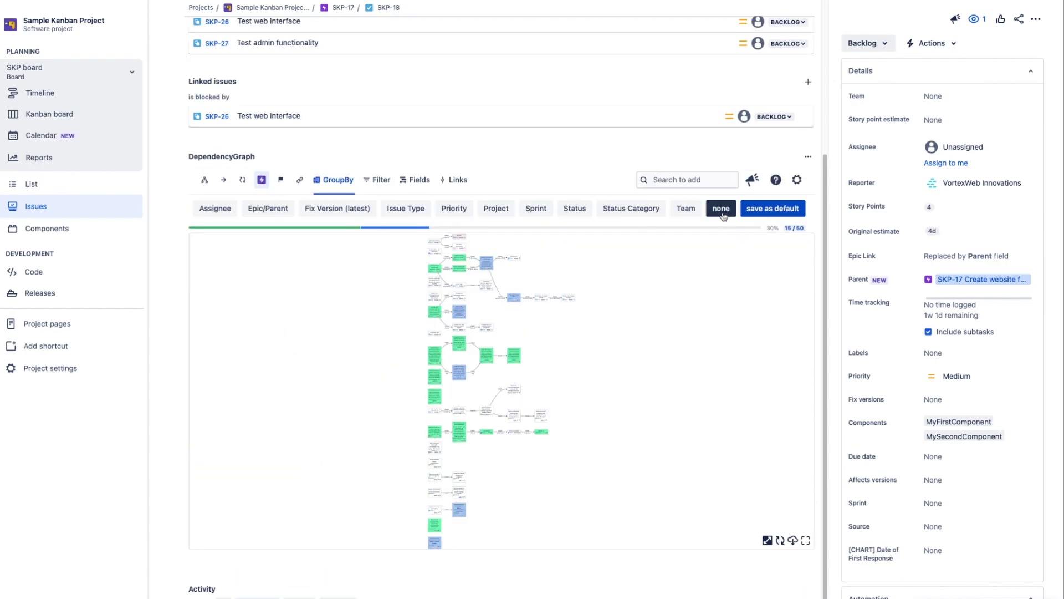
Limit the ungrouped graph to linked issues only and inspect the remaining issues.
{"action": "scroll", "coordinate": [466, 392], "scroll_direction": "up", "scroll_amount": 3}
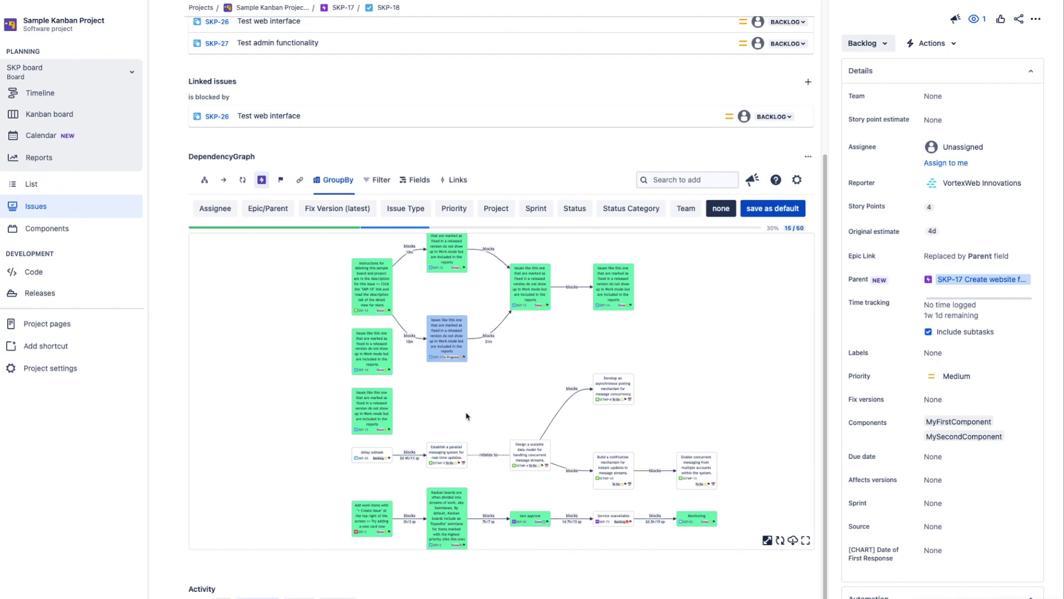
{"action": "scroll", "coordinate": [473, 355], "scroll_direction": "down", "scroll_amount": 3}
{"action": "scroll", "coordinate": [471, 429], "scroll_direction": "up", "scroll_amount": 3}
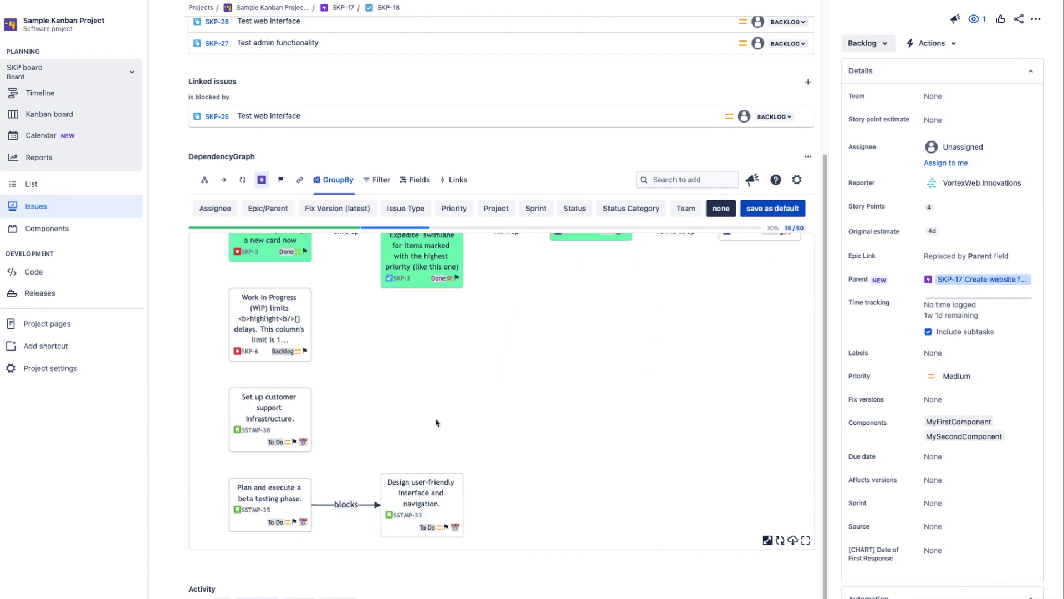
{"action": "scroll", "coordinate": [464, 443], "scroll_direction": "down", "scroll_amount": 2}
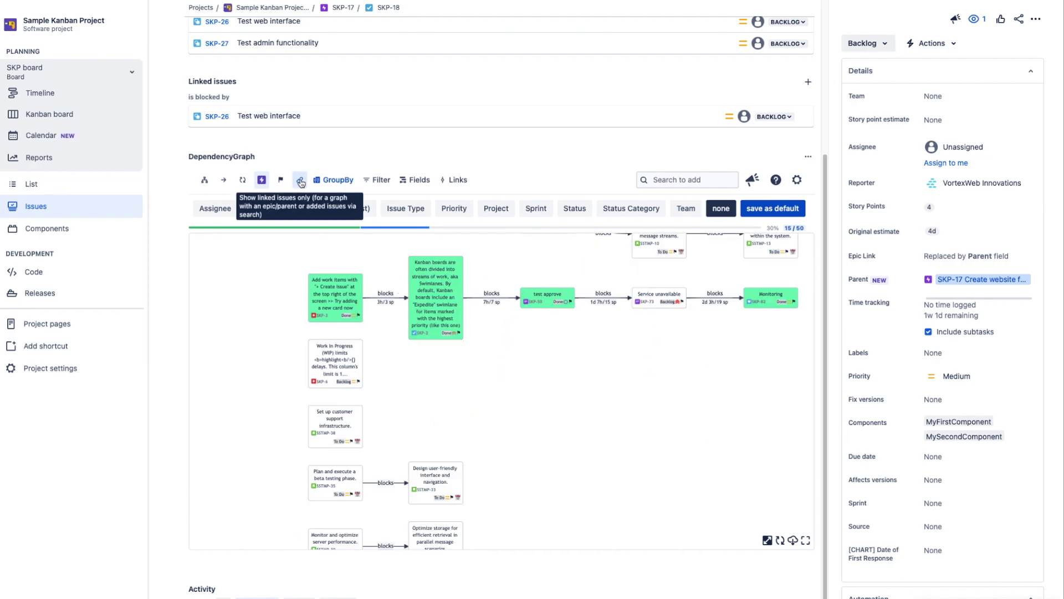
{"action": "left_click", "coordinate": [300, 181]}
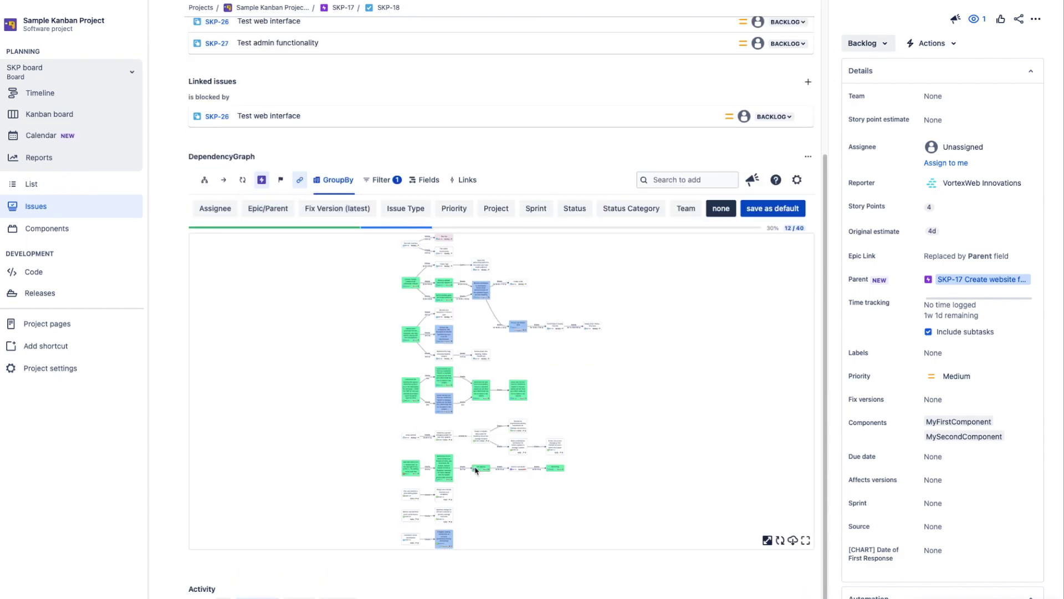
{"action": "scroll", "coordinate": [443, 485], "scroll_direction": "up", "scroll_amount": 3}
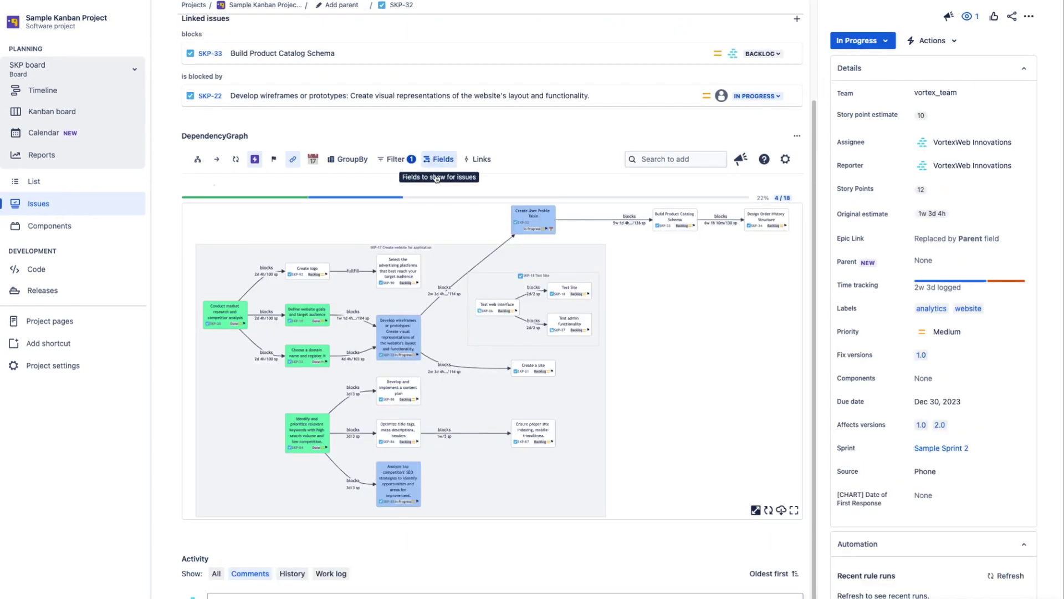
Show Progress, Story Points, Original estimate, Fix versions, Assignee and Due date on the issue cards in the SKP-32 graph.
{"action": "left_click", "coordinate": [439, 160]}
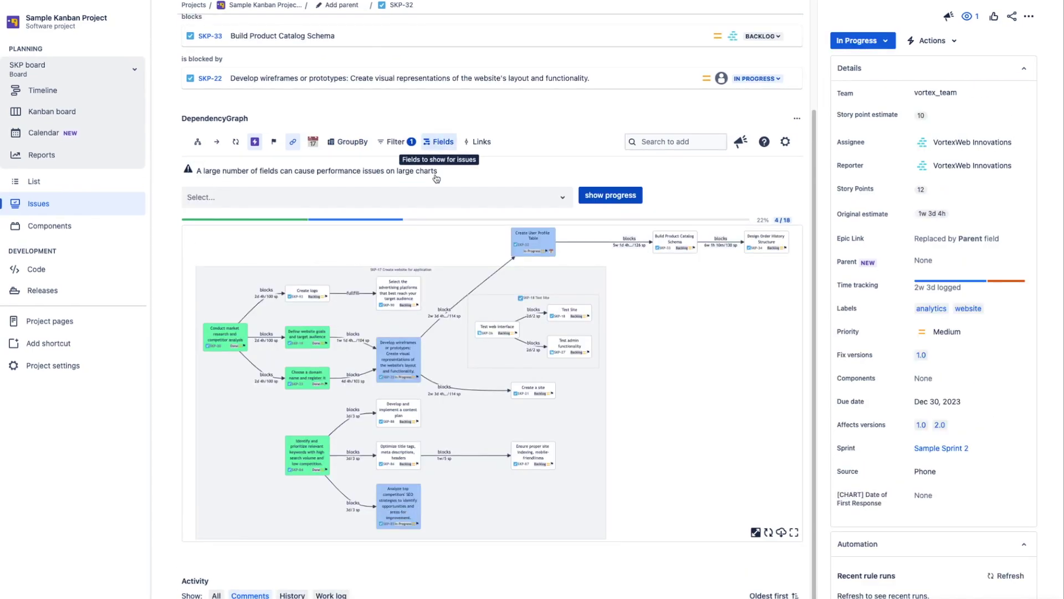
{"action": "left_click", "coordinate": [610, 197]}
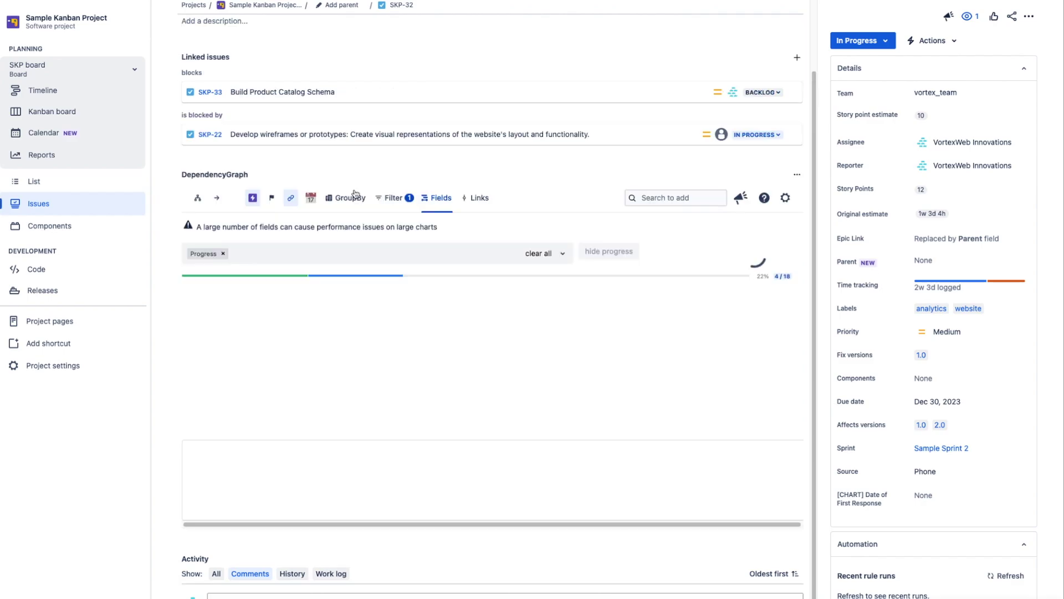
{"action": "left_click", "coordinate": [296, 204]}
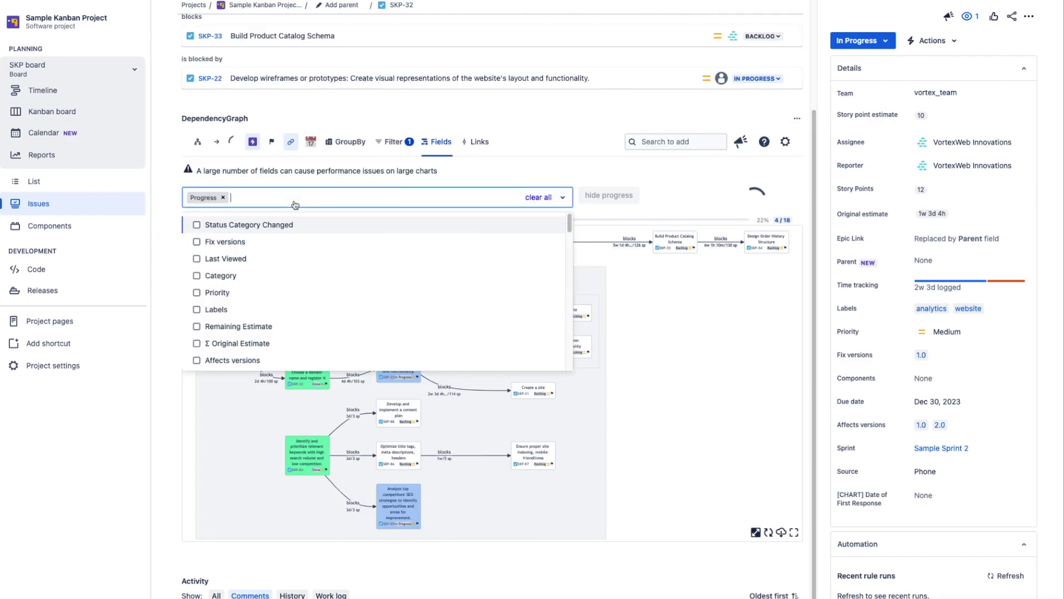
{"action": "type", "text": "Story"}
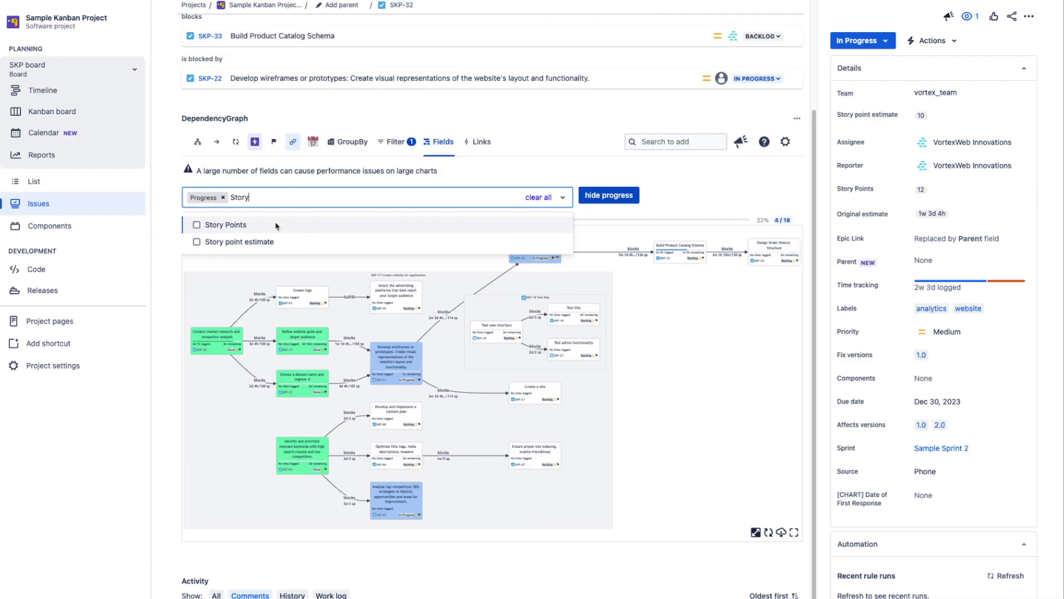
{"action": "left_click", "coordinate": [275, 225]}
{"action": "type", "text": "Origi"}
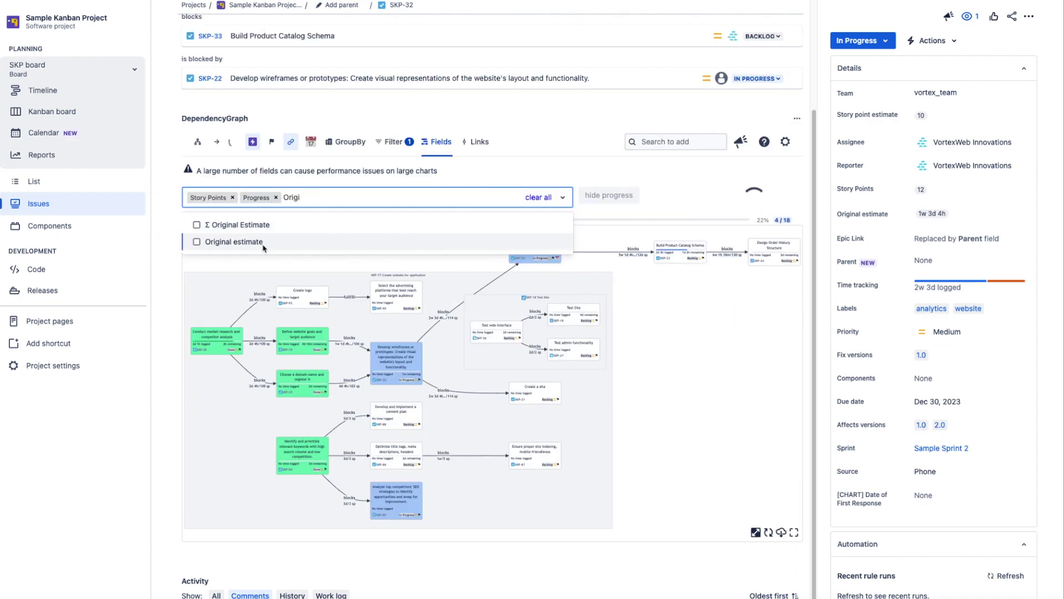
{"action": "left_click", "coordinate": [234, 242]}
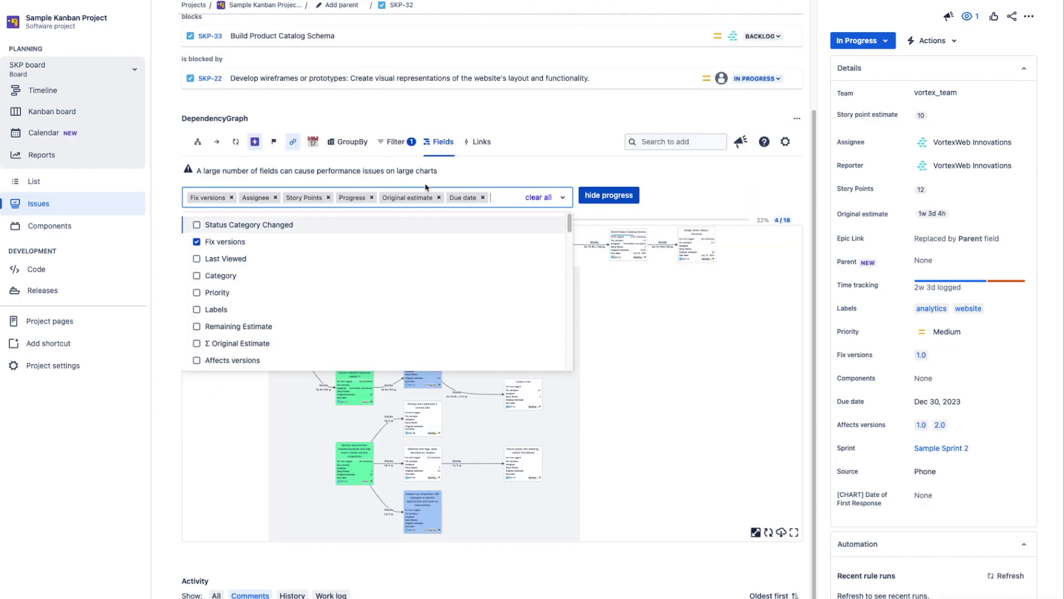
Look through the full list of available issue fields, including the selected ones, and close it.
{"action": "scroll", "coordinate": [382, 245], "scroll_direction": "down", "scroll_amount": 3}
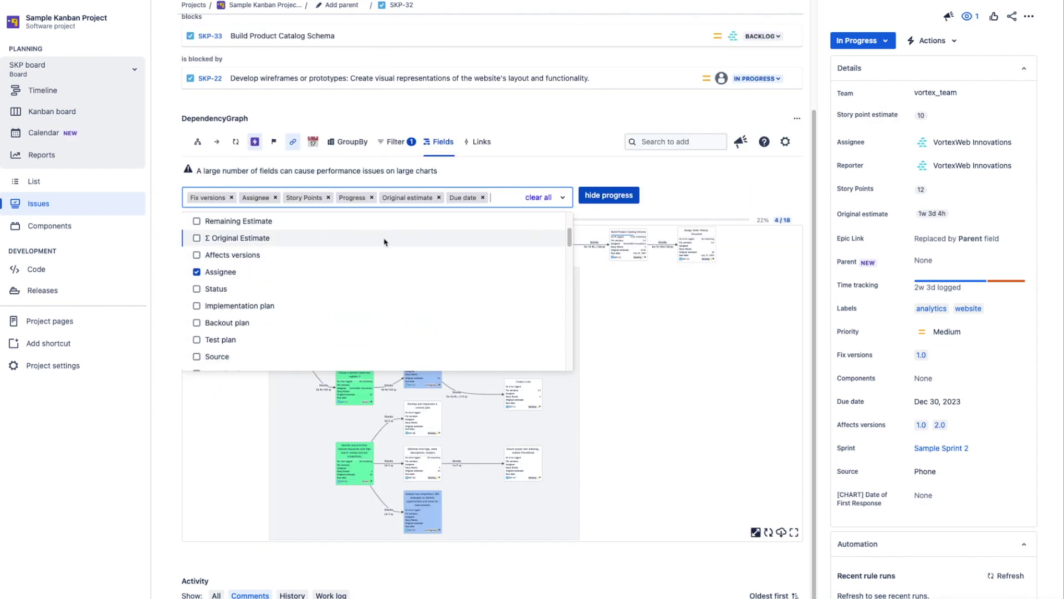
{"action": "scroll", "coordinate": [381, 244], "scroll_direction": "down", "scroll_amount": 9}
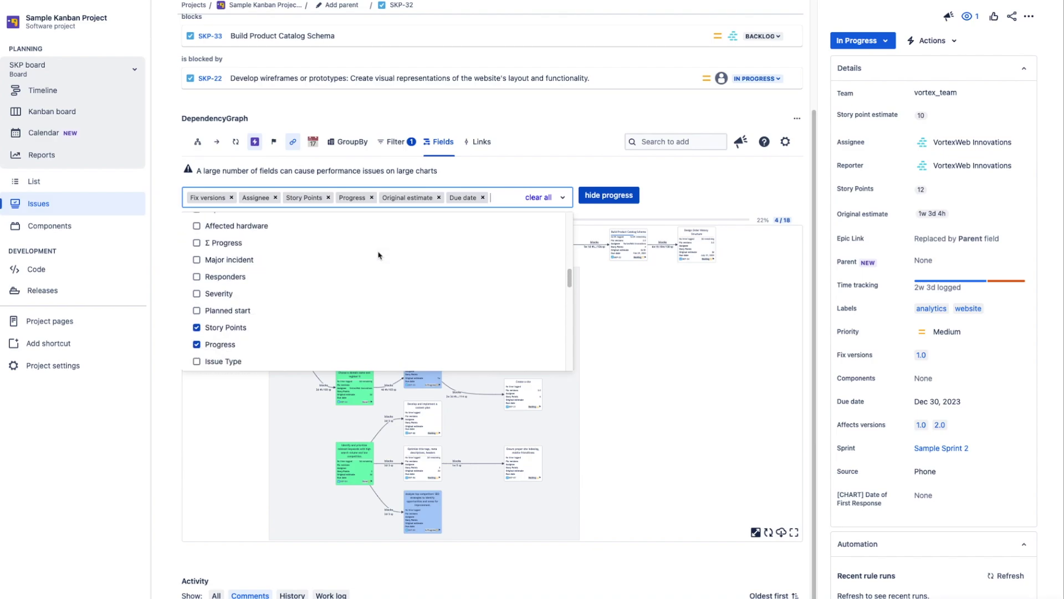
{"action": "scroll", "coordinate": [376, 258], "scroll_direction": "down", "scroll_amount": 10}
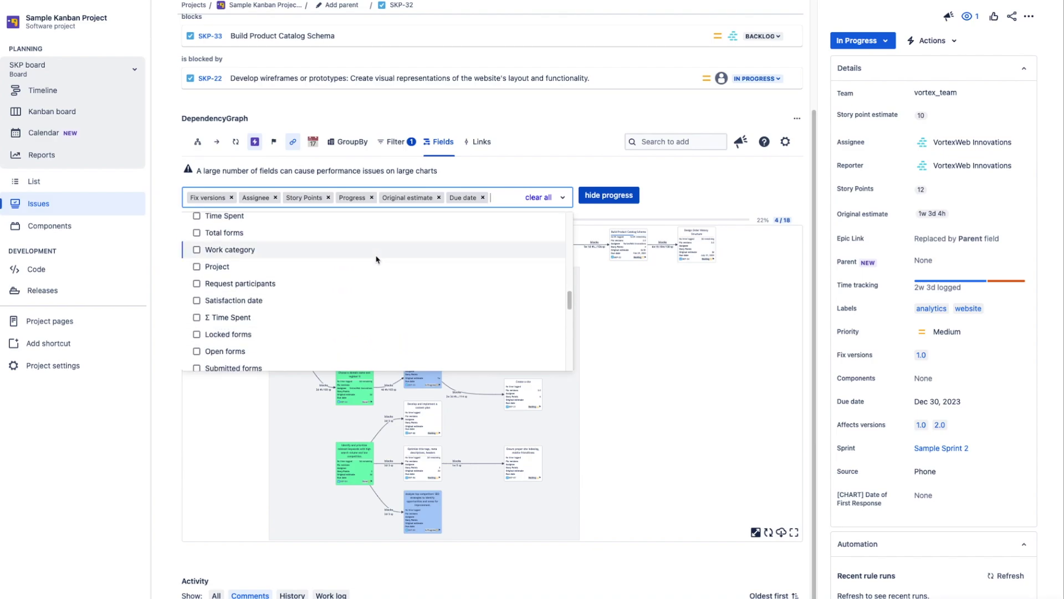
{"action": "scroll", "coordinate": [376, 260], "scroll_direction": "down", "scroll_amount": 10}
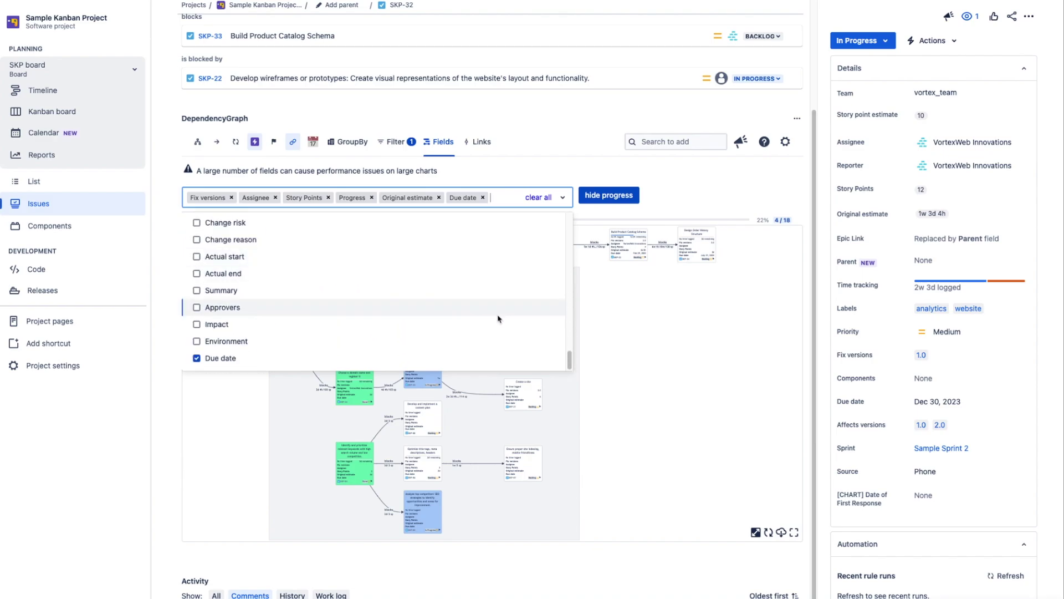
{"action": "left_click", "coordinate": [545, 177]}
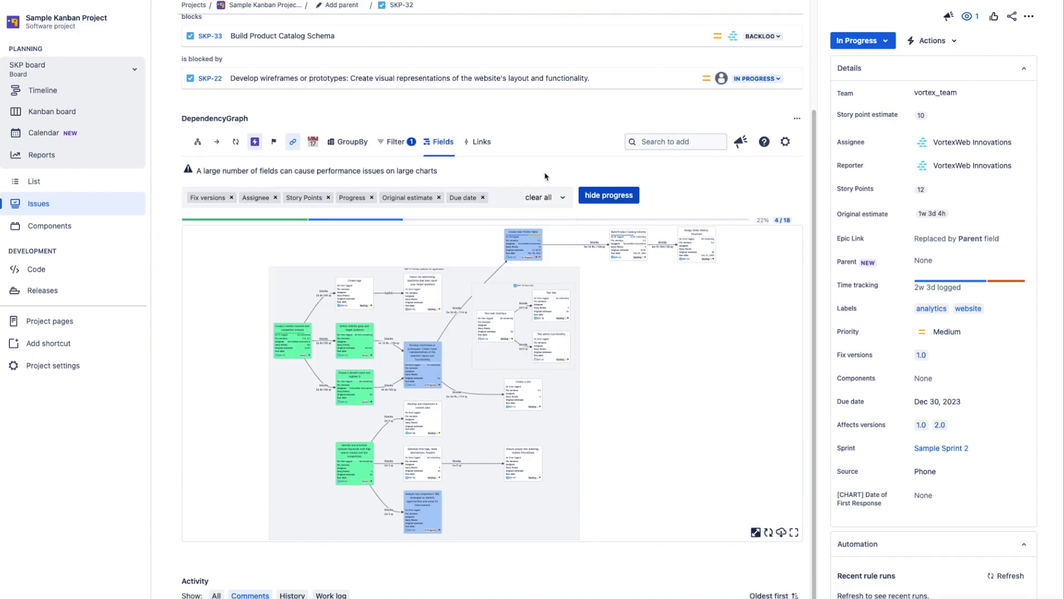
Examine the added fields on the Create User Profile Table card and on the issues it blocks.
{"action": "left_click", "coordinate": [522, 243]}
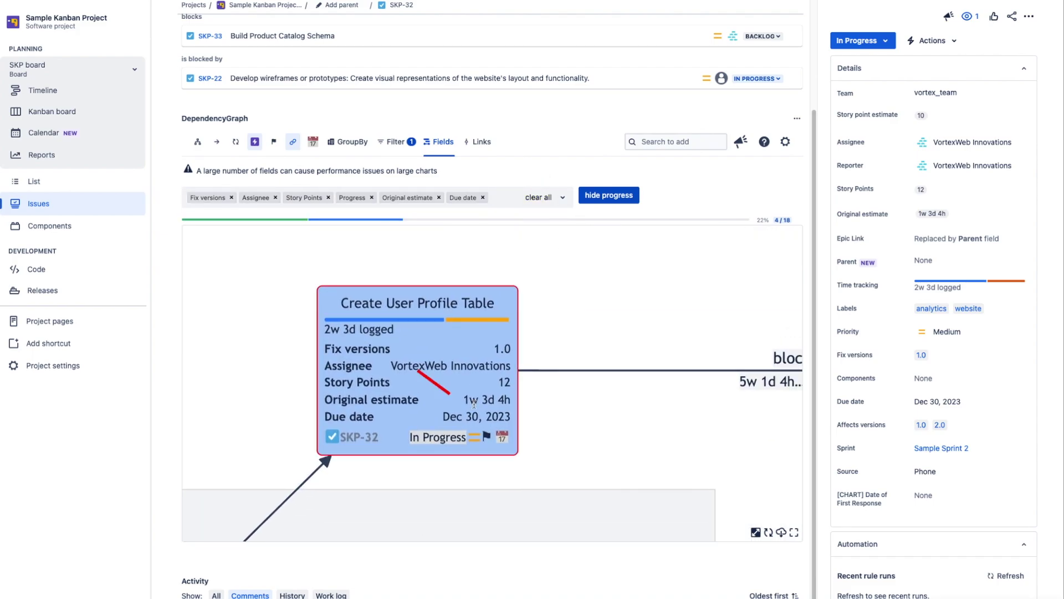
{"action": "scroll", "coordinate": [473, 403], "scroll_direction": "up", "scroll_amount": 2}
{"action": "left_click_drag", "start_coordinate": [589, 413], "coordinate": [320, 420]}
{"action": "left_click_drag", "start_coordinate": [688, 424], "coordinate": [308, 431]}
Group the SKP-32 graph by Status Category.
{"action": "left_click", "coordinate": [479, 142]}
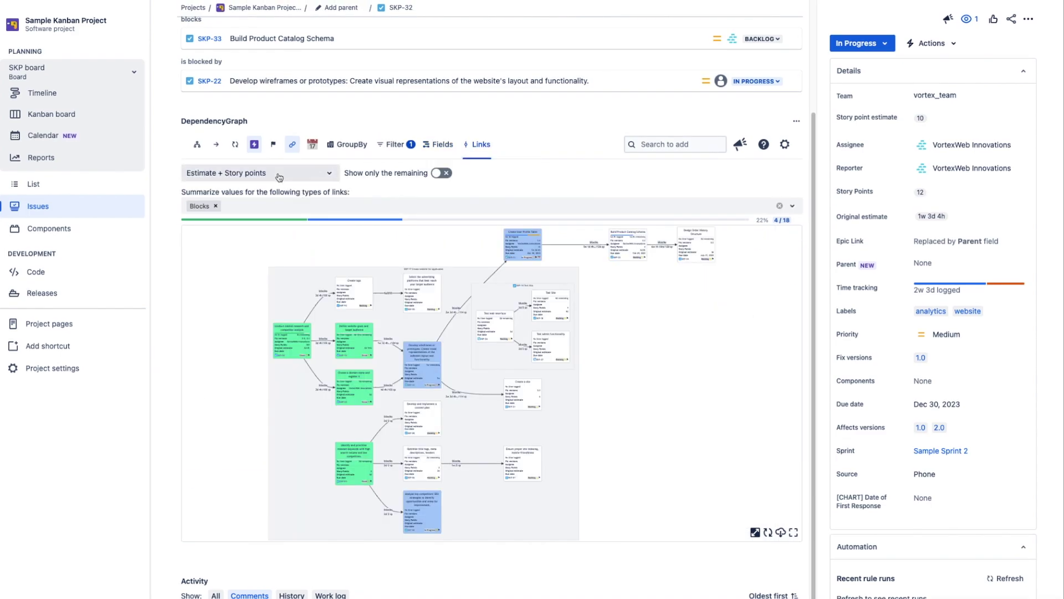
{"action": "left_click", "coordinate": [344, 151]}
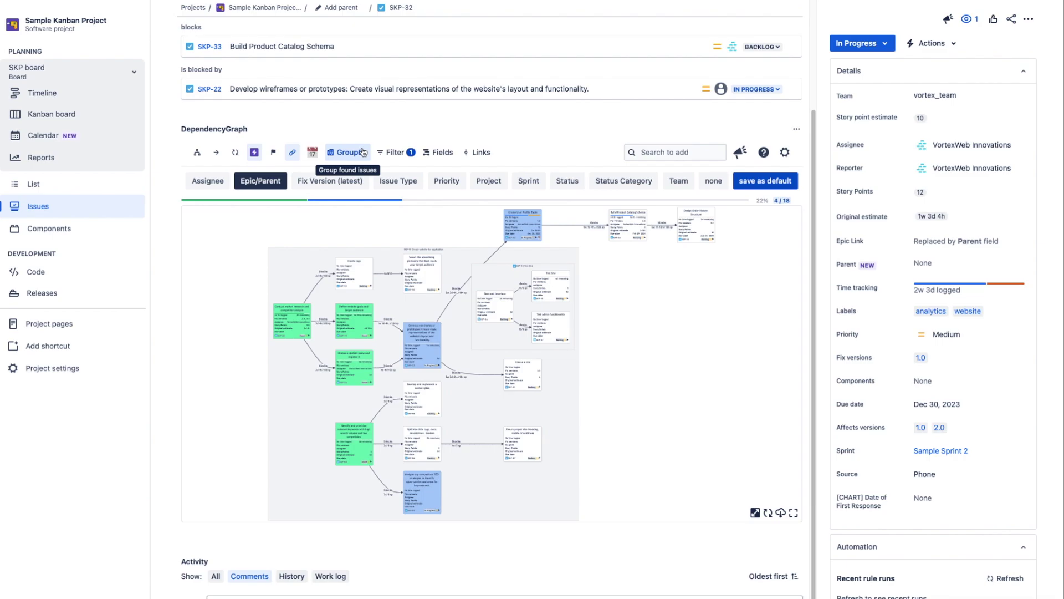
{"action": "left_click", "coordinate": [612, 187]}
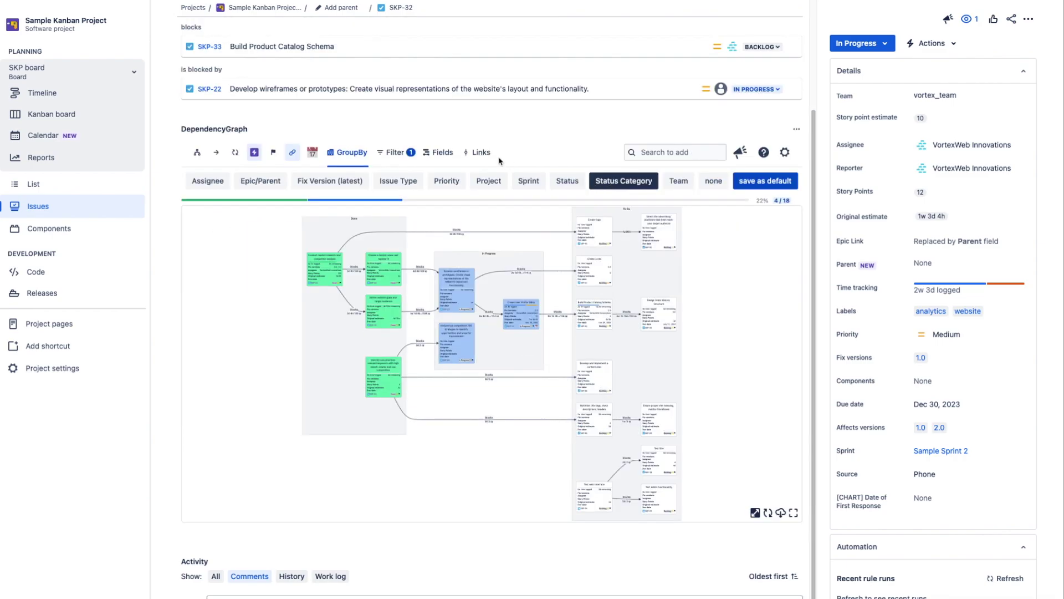
Examine the summed estimates and story points on the links across the status category groups, and limit them to the remaining values.
{"action": "left_click", "coordinate": [476, 152]}
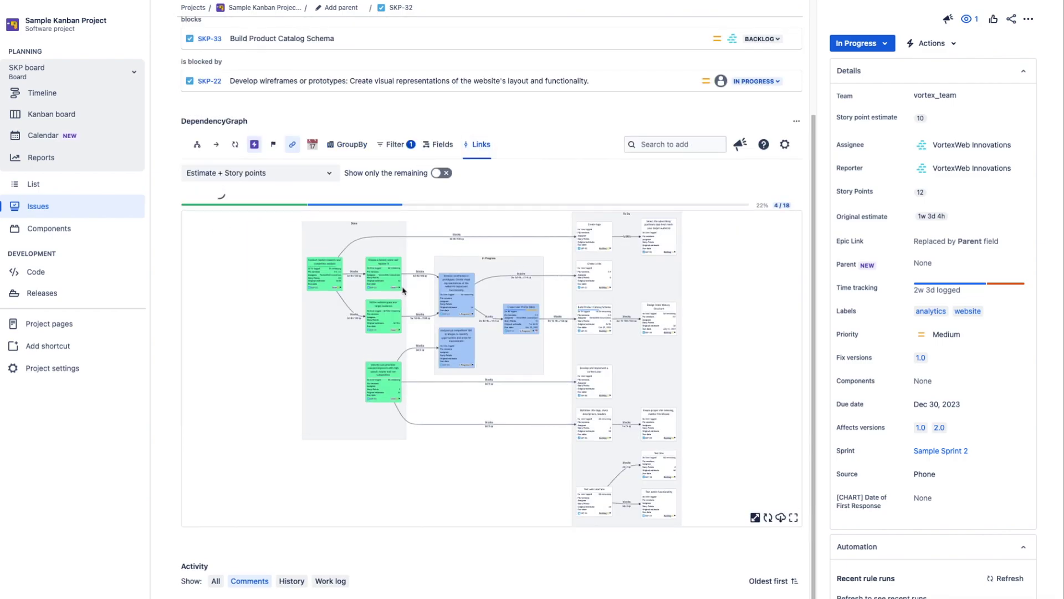
{"action": "scroll", "coordinate": [356, 322], "scroll_direction": "up", "scroll_amount": 5}
{"action": "left_click_drag", "start_coordinate": [357, 340], "coordinate": [321, 349]}
{"action": "left_click_drag", "start_coordinate": [622, 362], "coordinate": [353, 372]}
{"action": "left_click_drag", "start_coordinate": [712, 438], "coordinate": [474, 424]}
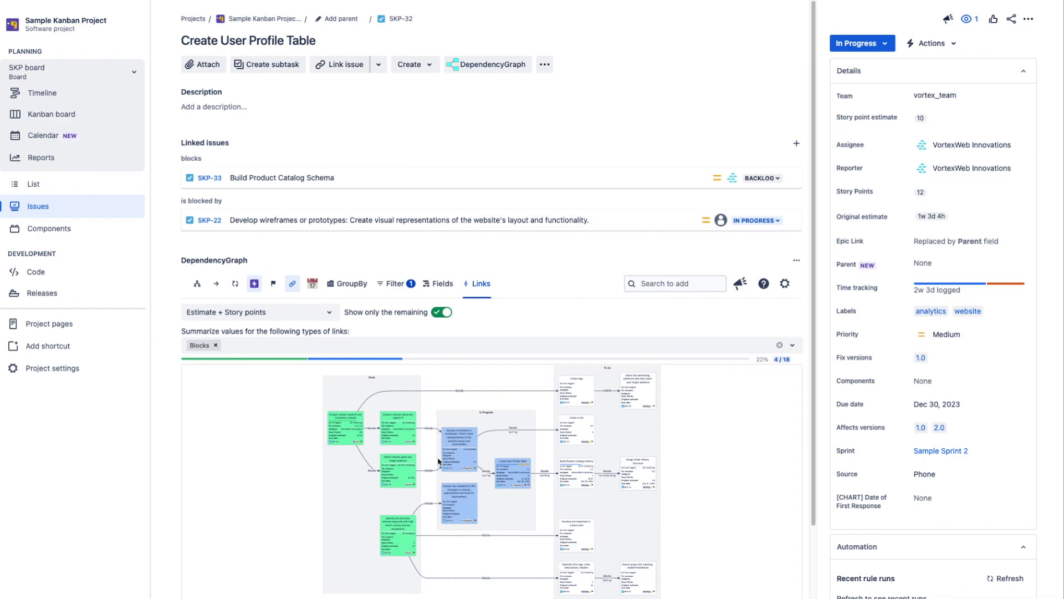
Examine the remaining estimate and story point sums on the links leading to and from Create User Profile Table.
{"action": "scroll", "coordinate": [439, 460], "scroll_direction": "up", "scroll_amount": 5}
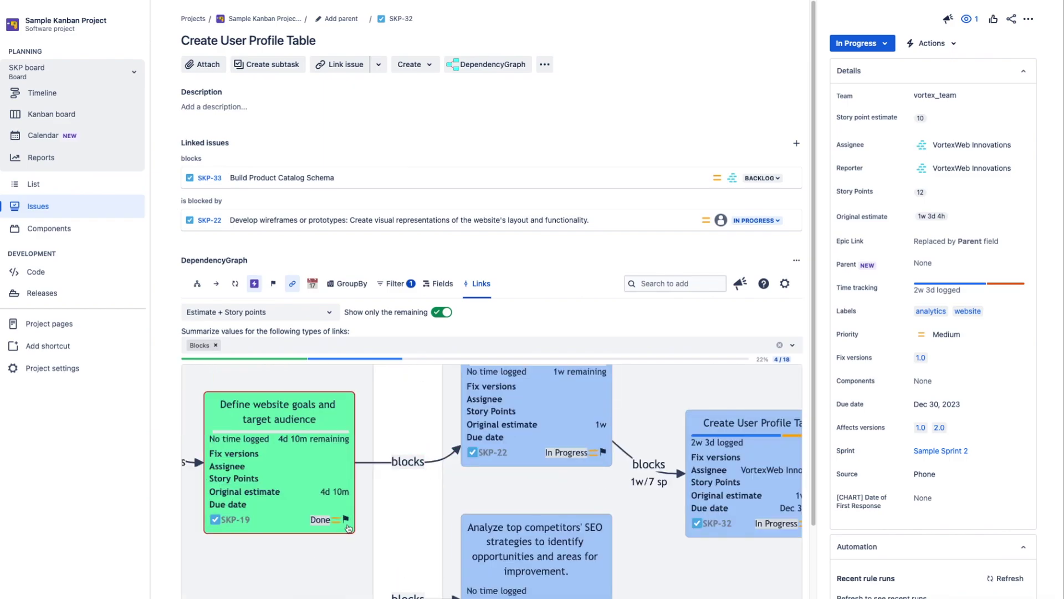
{"action": "scroll", "coordinate": [366, 520], "scroll_direction": "right", "scroll_amount": 5}
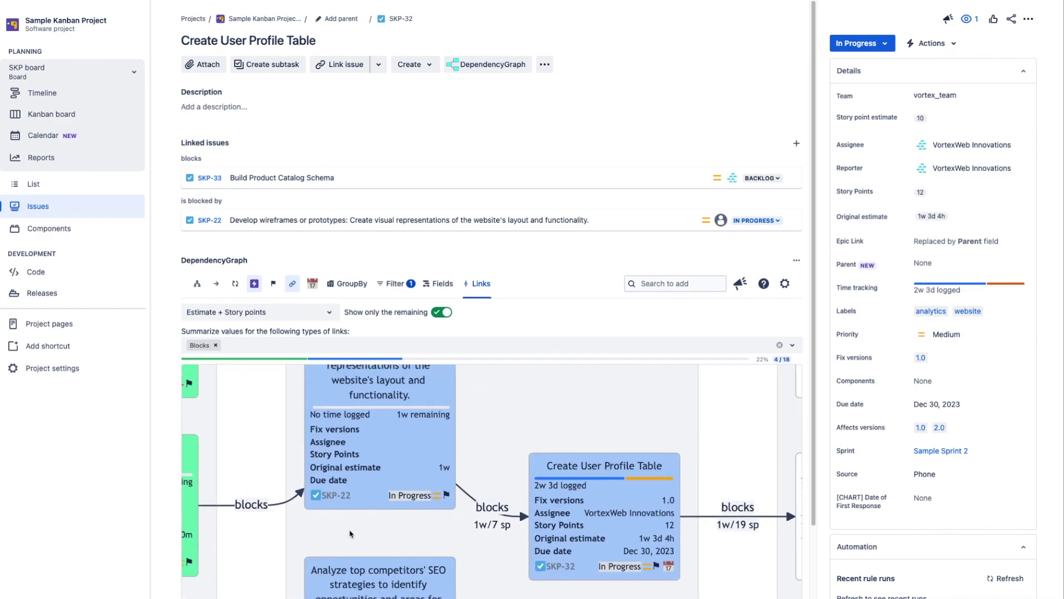
{"action": "scroll", "coordinate": [344, 535], "scroll_direction": "right", "scroll_amount": 5}
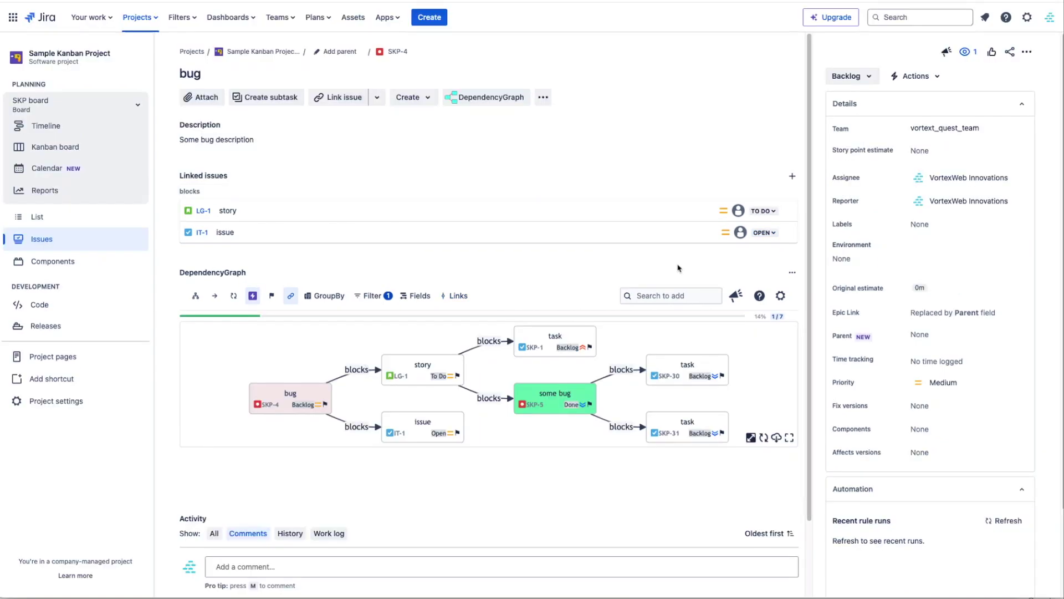
Open the add-on's external support page from the graph of the SKP-4 bug.
{"action": "left_click", "coordinate": [761, 296]}
{"action": "left_click", "coordinate": [687, 328]}
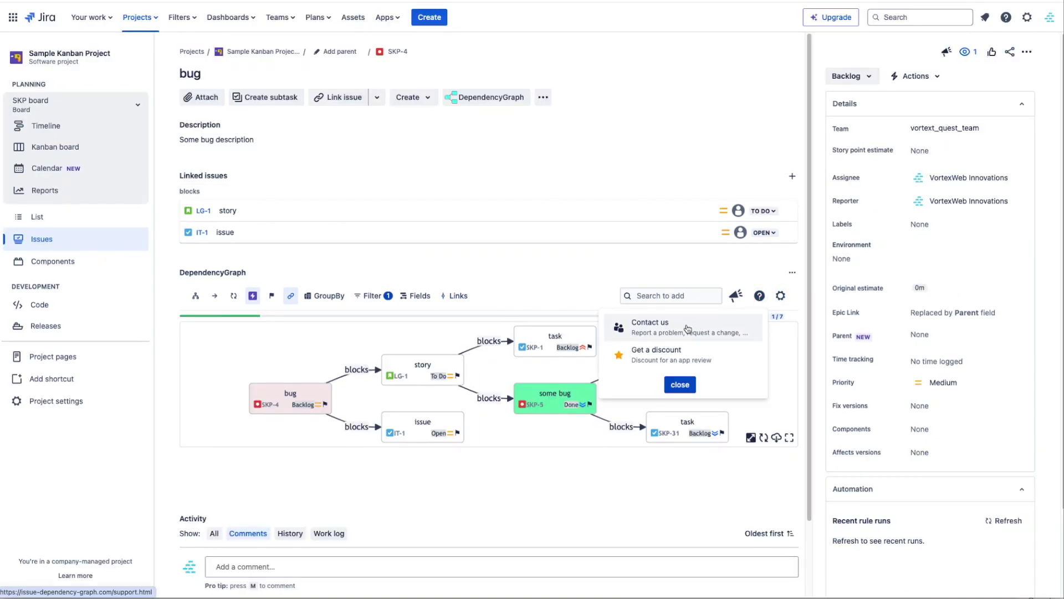
{"action": "left_click", "coordinate": [665, 134]}
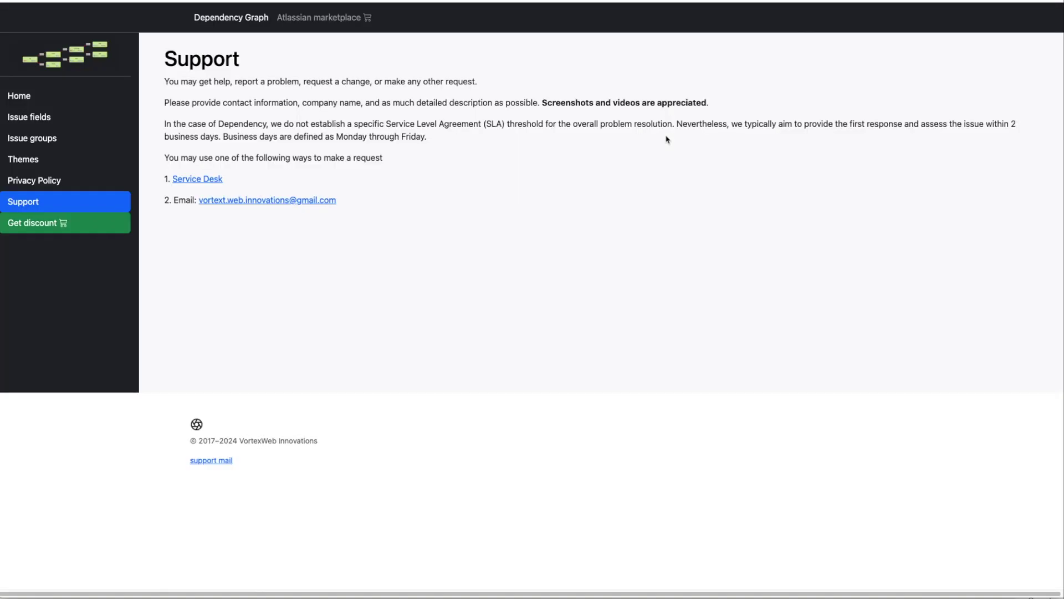
Review the ways to request support: the Service Desk link, the contact form and the support e-mail.
{"action": "left_click_drag", "start_coordinate": [212, 177], "coordinate": [173, 179]}
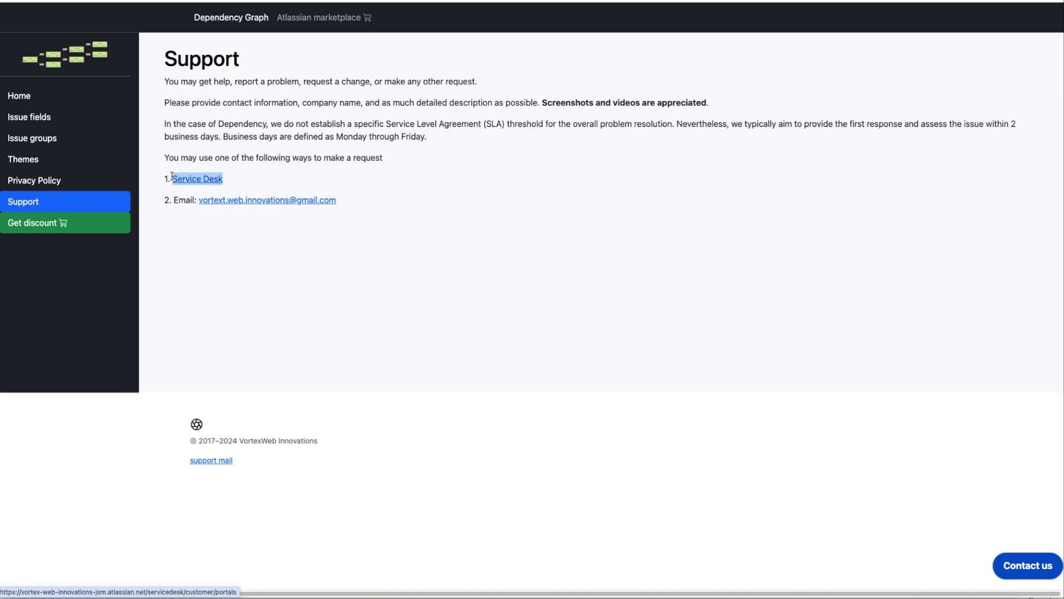
{"action": "left_click", "coordinate": [1010, 566]}
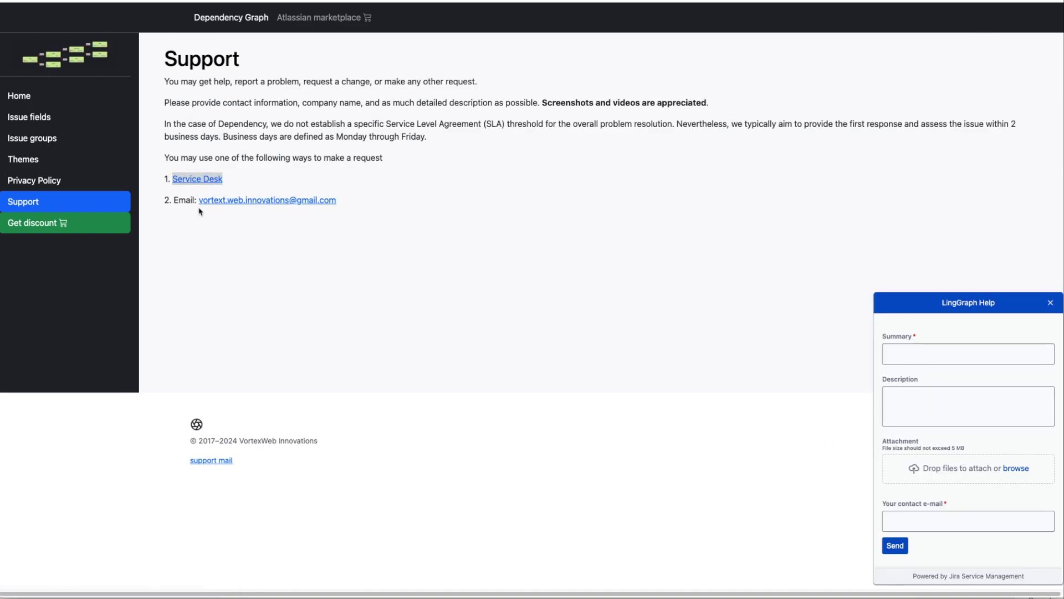
{"action": "left_click_drag", "start_coordinate": [177, 198], "coordinate": [333, 201]}
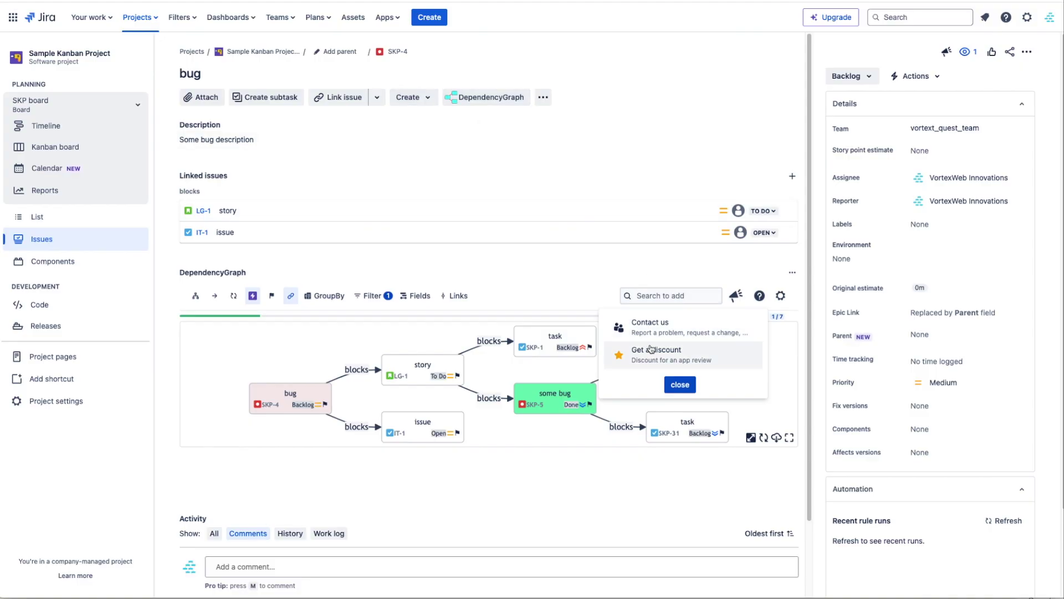
Open the add-on's external page about the discount for an app review.
{"action": "left_click", "coordinate": [654, 356]}
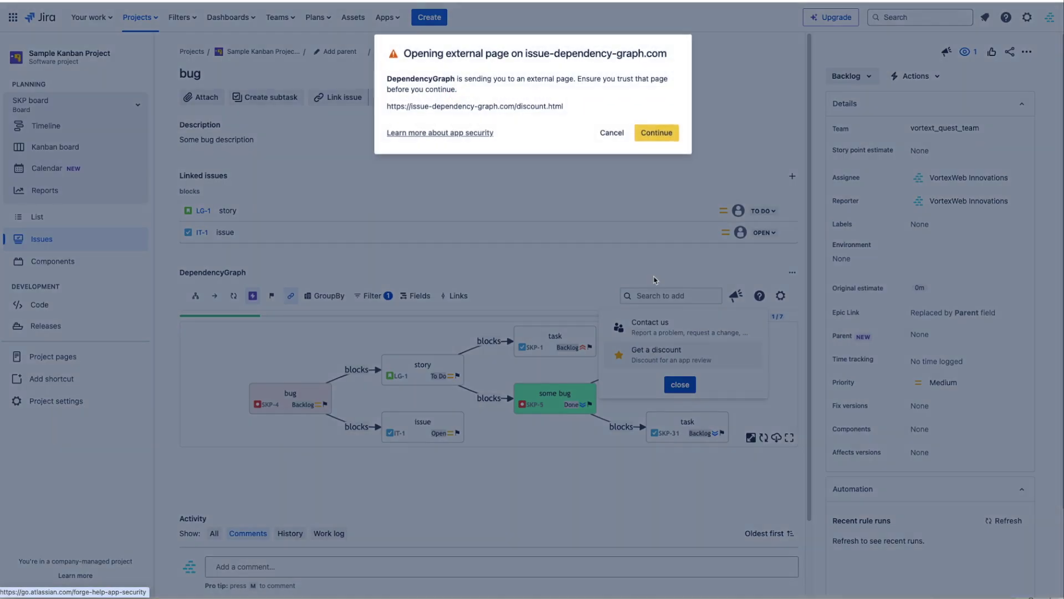
{"action": "left_click", "coordinate": [653, 133]}
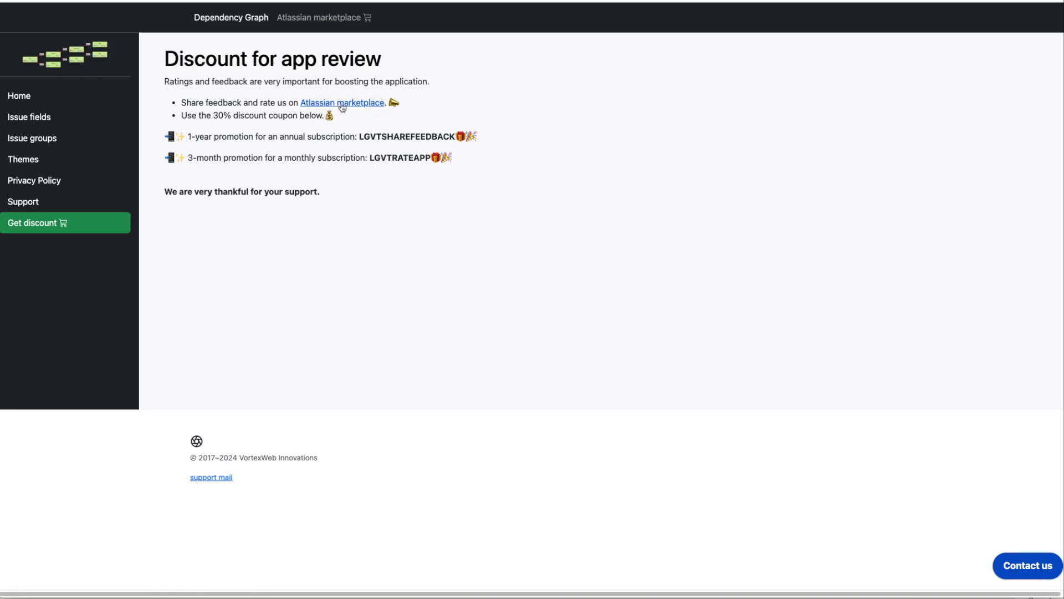
Start a review of Dependency Graph on Atlassian Marketplace and confirm having used the app within the last six months.
{"action": "left_click", "coordinate": [342, 103]}
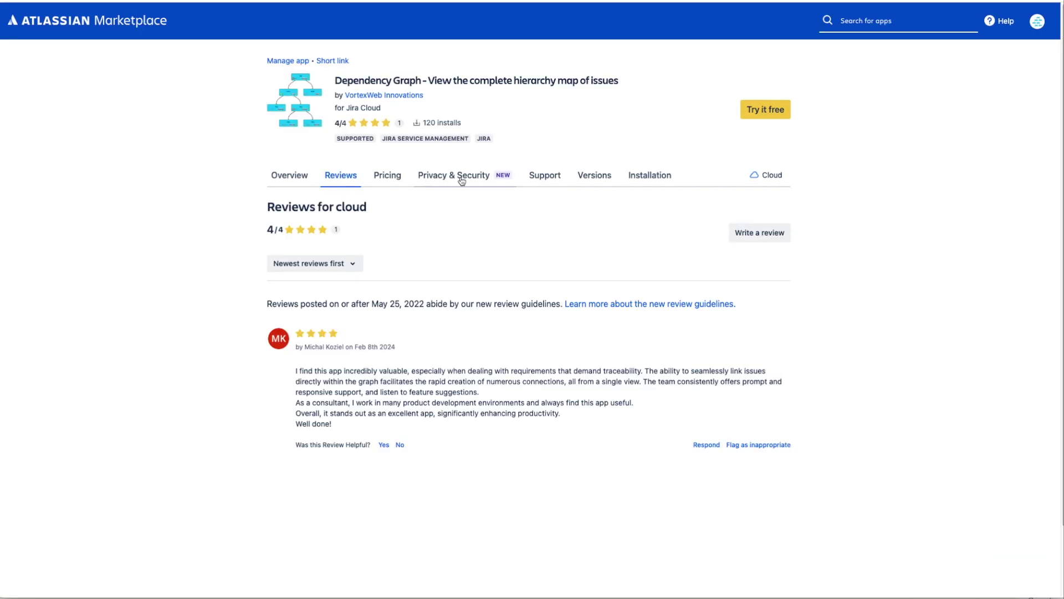
{"action": "left_click", "coordinate": [759, 232]}
{"action": "left_click", "coordinate": [429, 313]}
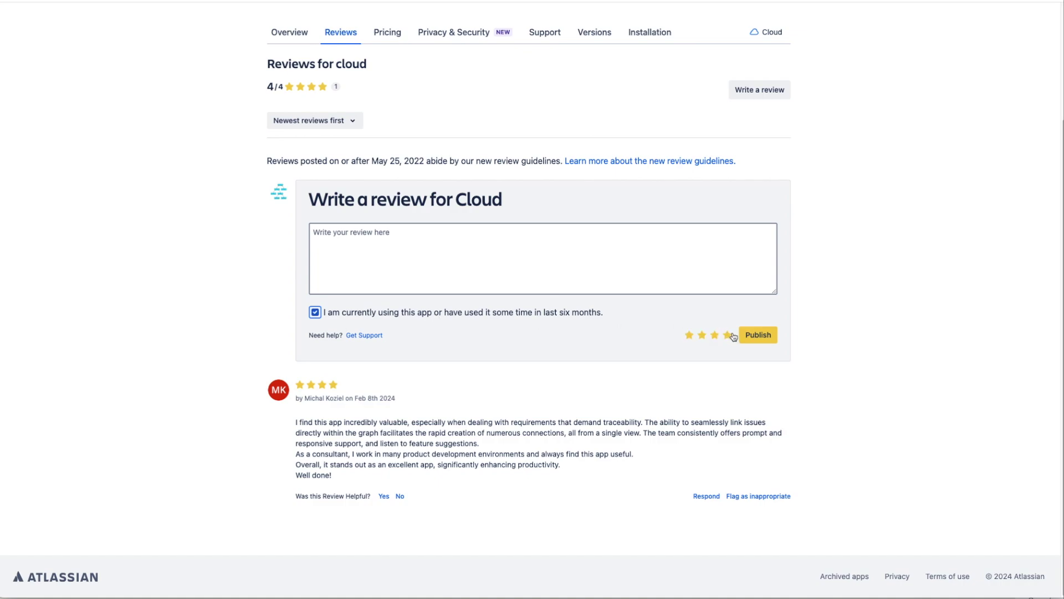